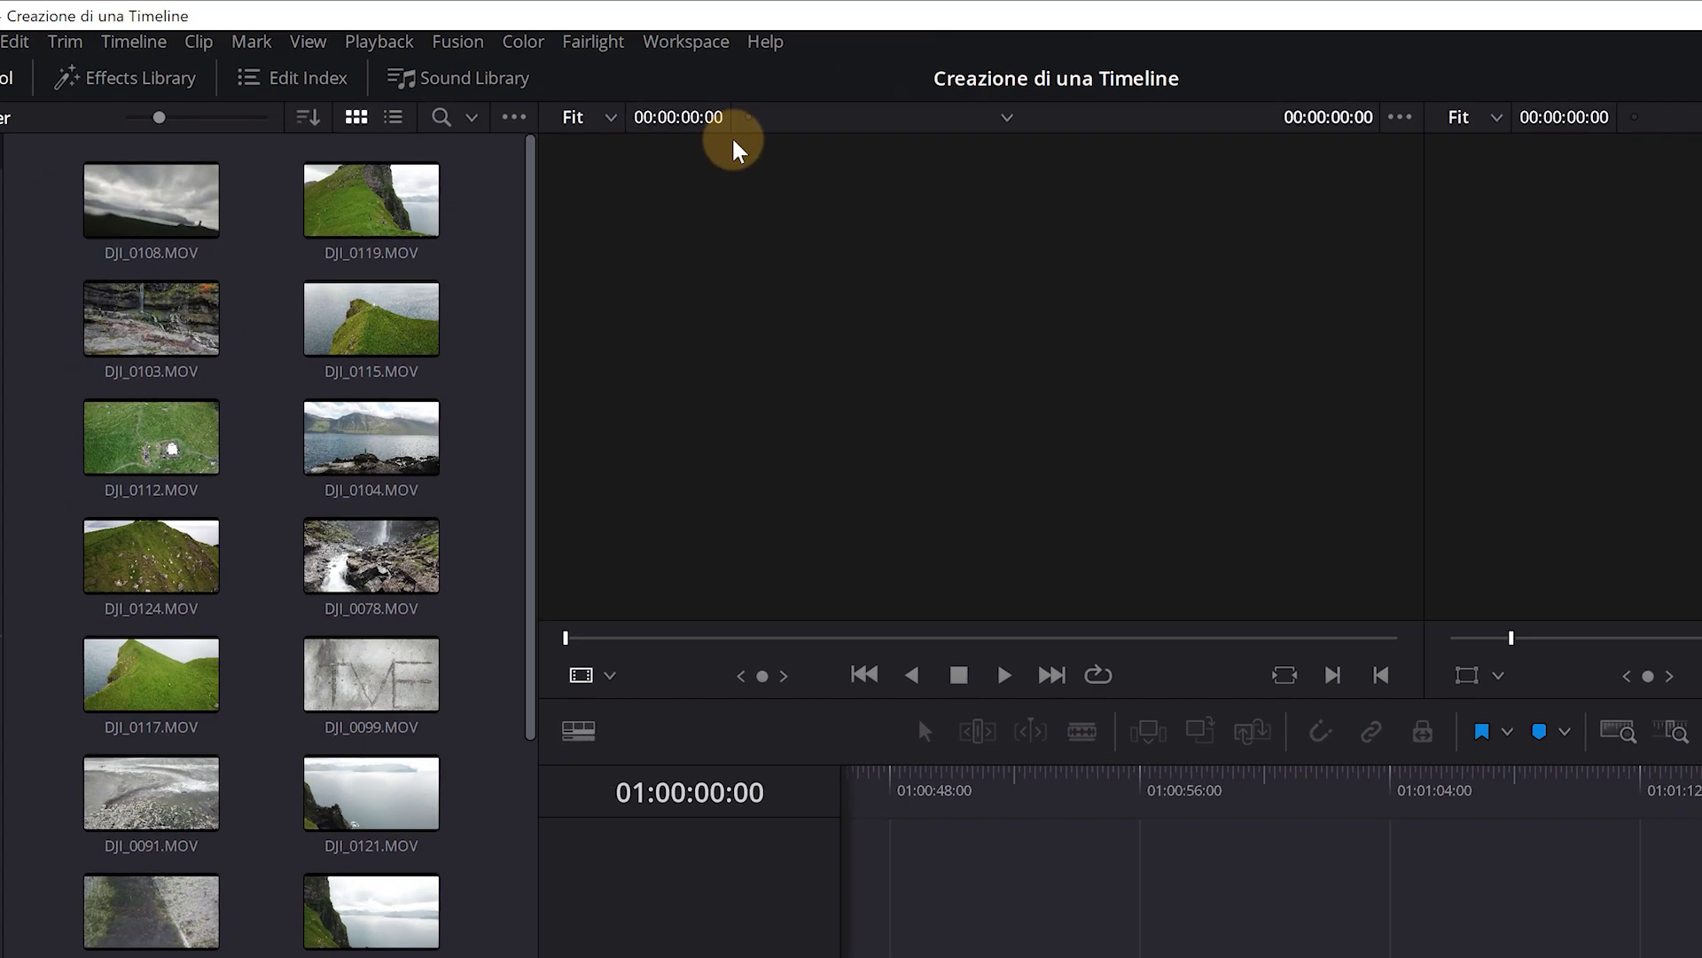
# Reset the Edit page to its default UI layout from the Workspace menu
pyautogui.click(703, 46)
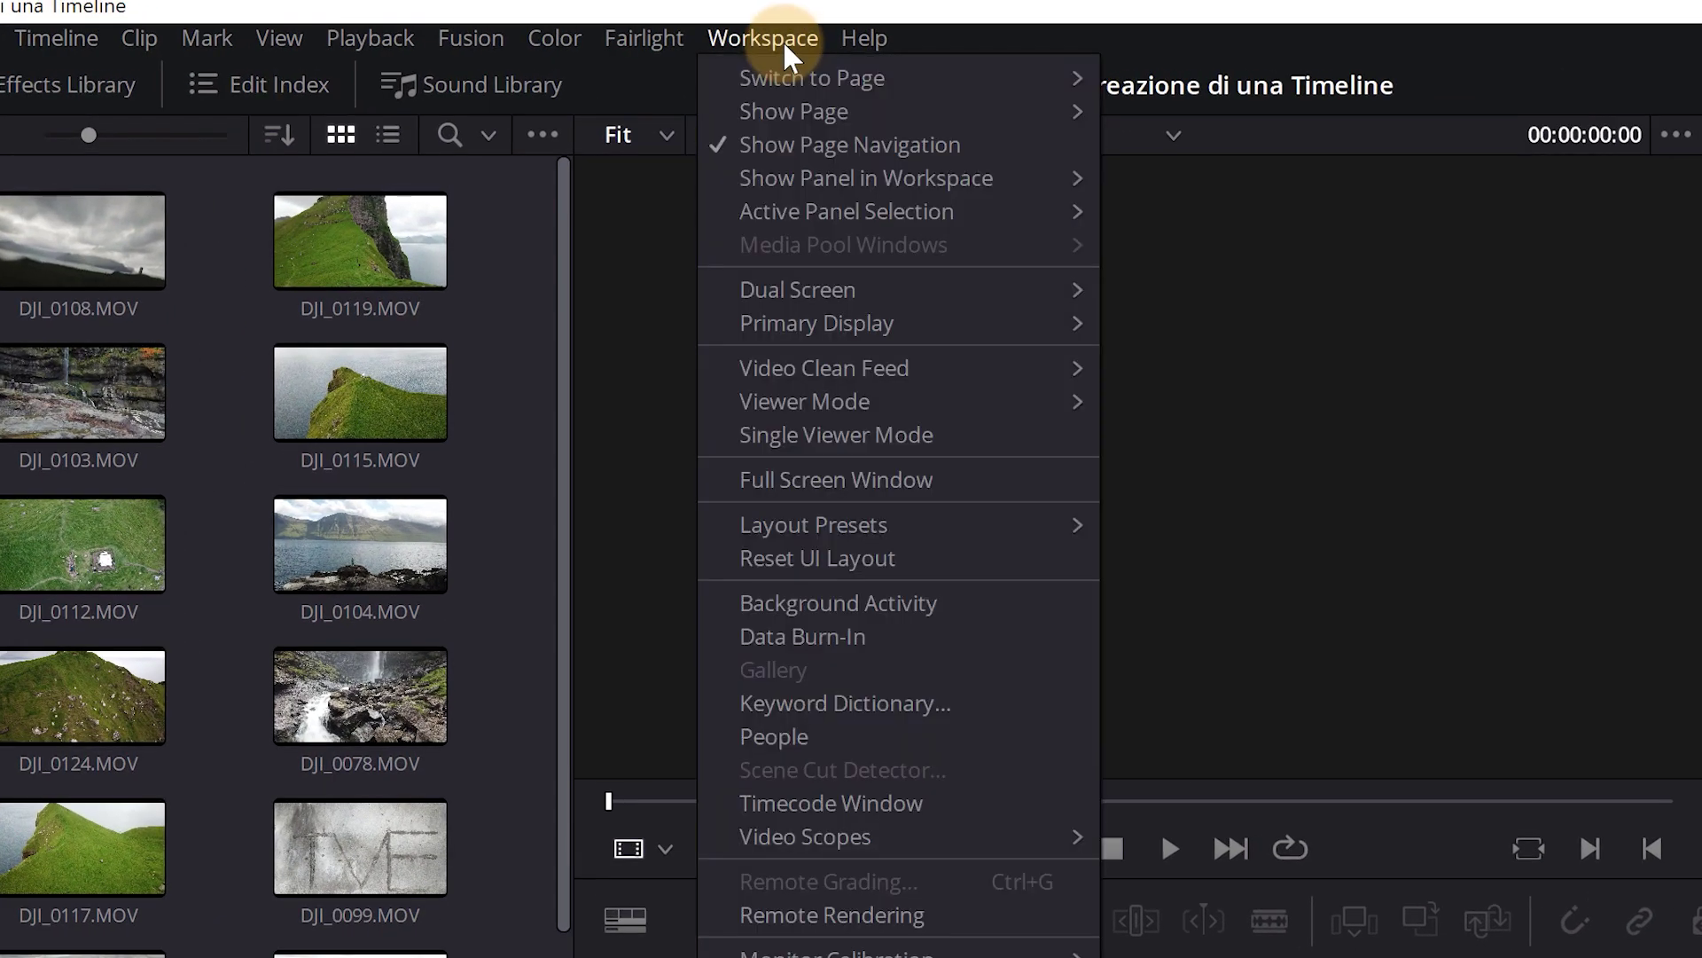
pyautogui.click(821, 560)
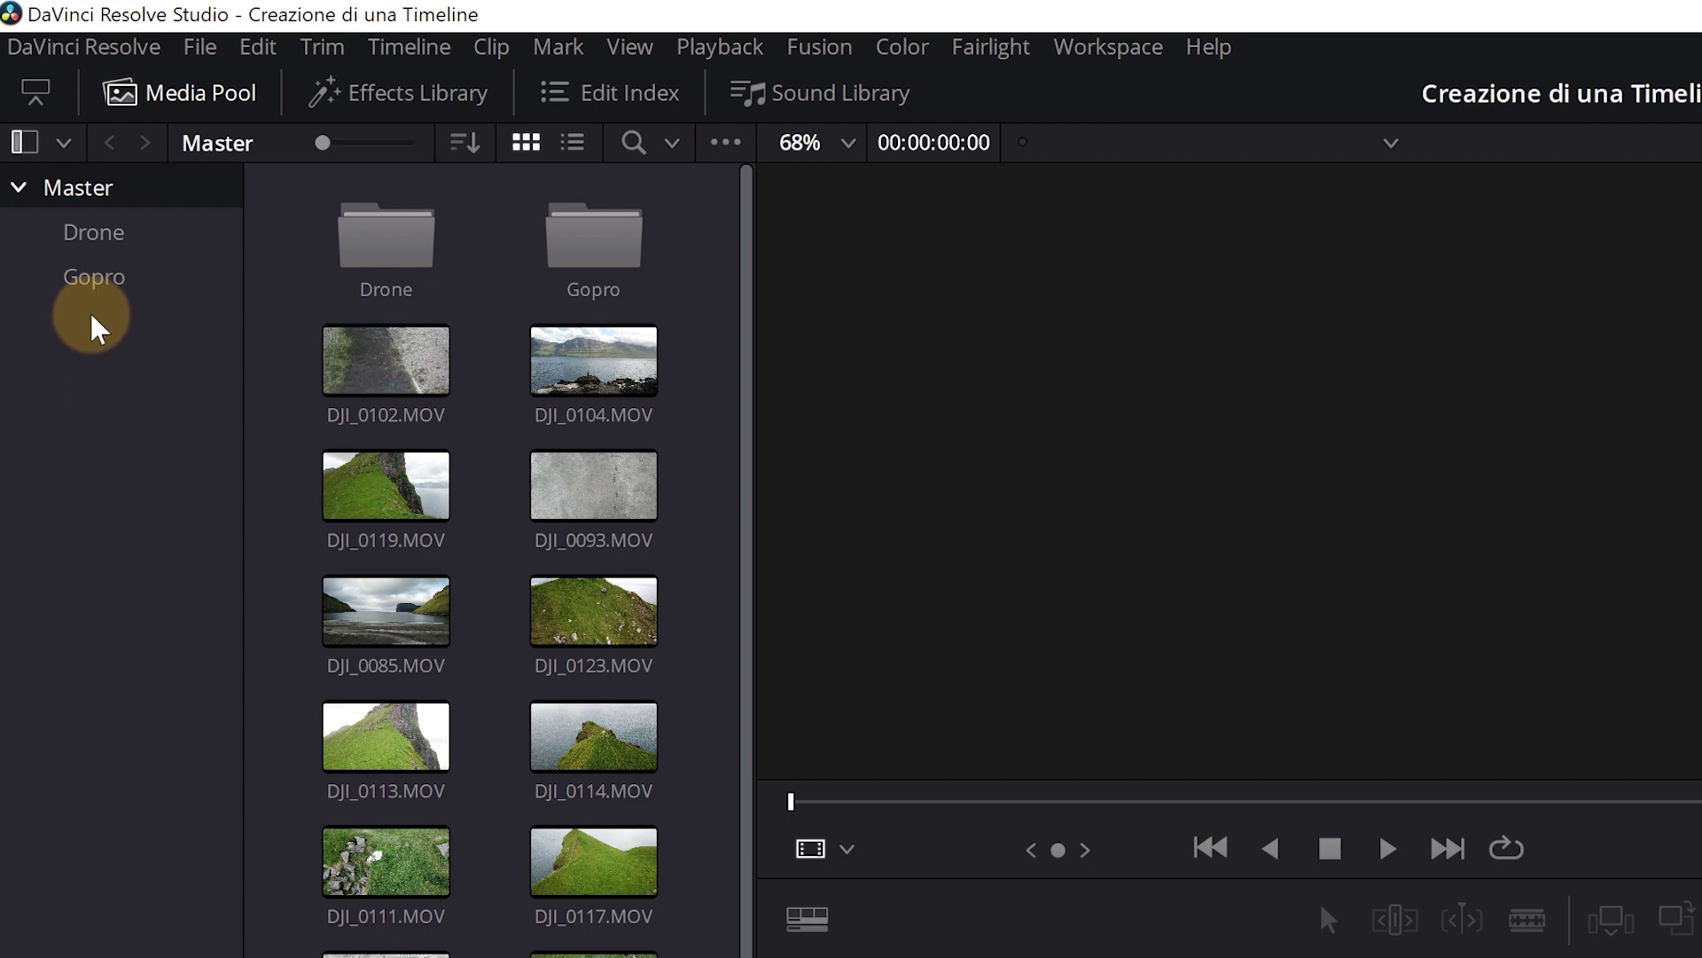
# Create a new bin under Master named 'Timeline'
pyautogui.rightClick(114, 435)
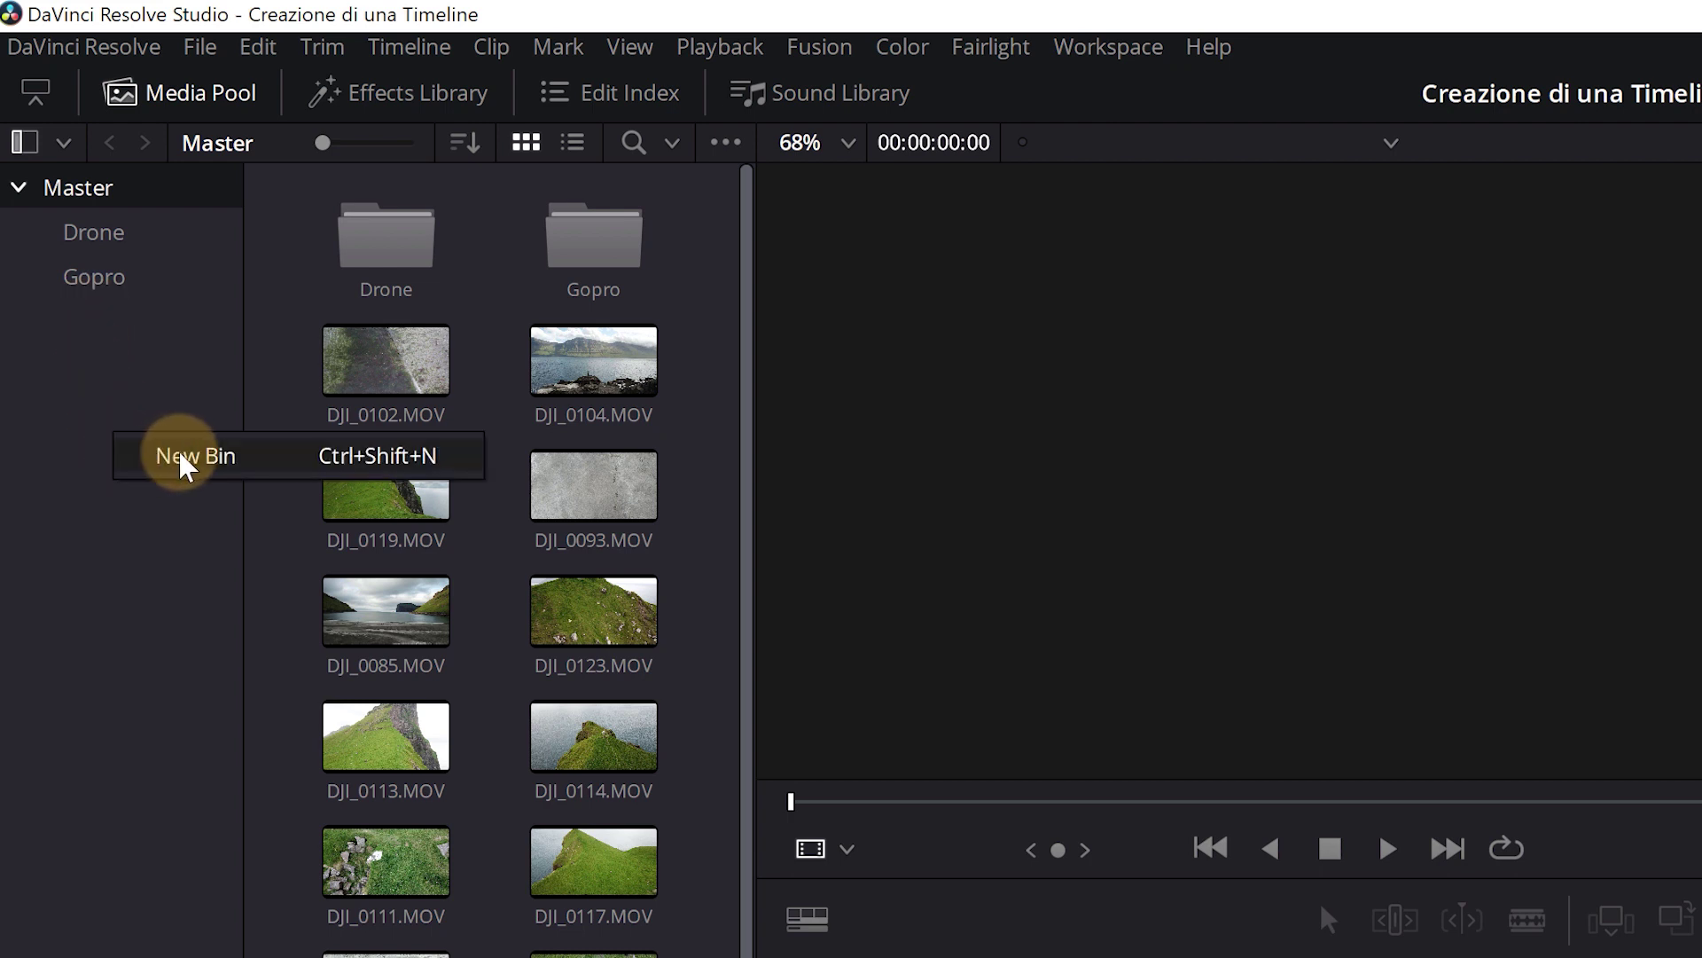
pyautogui.click(186, 461)
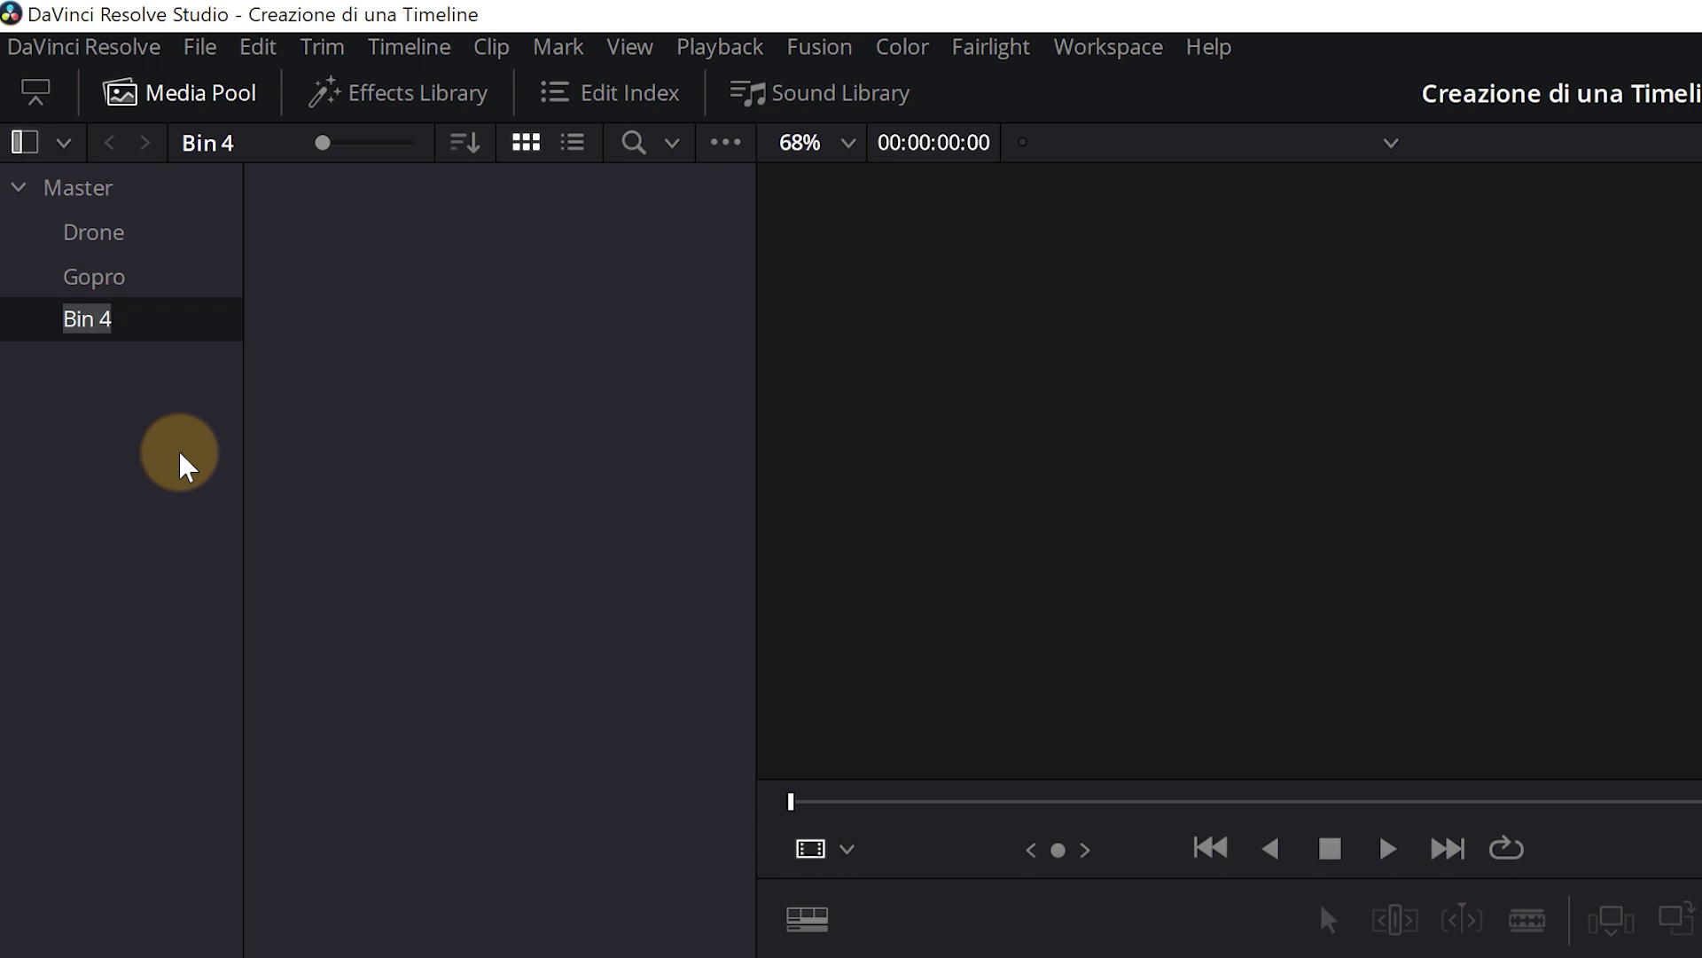
pyautogui.write('Timeline')
pyautogui.press('Return')
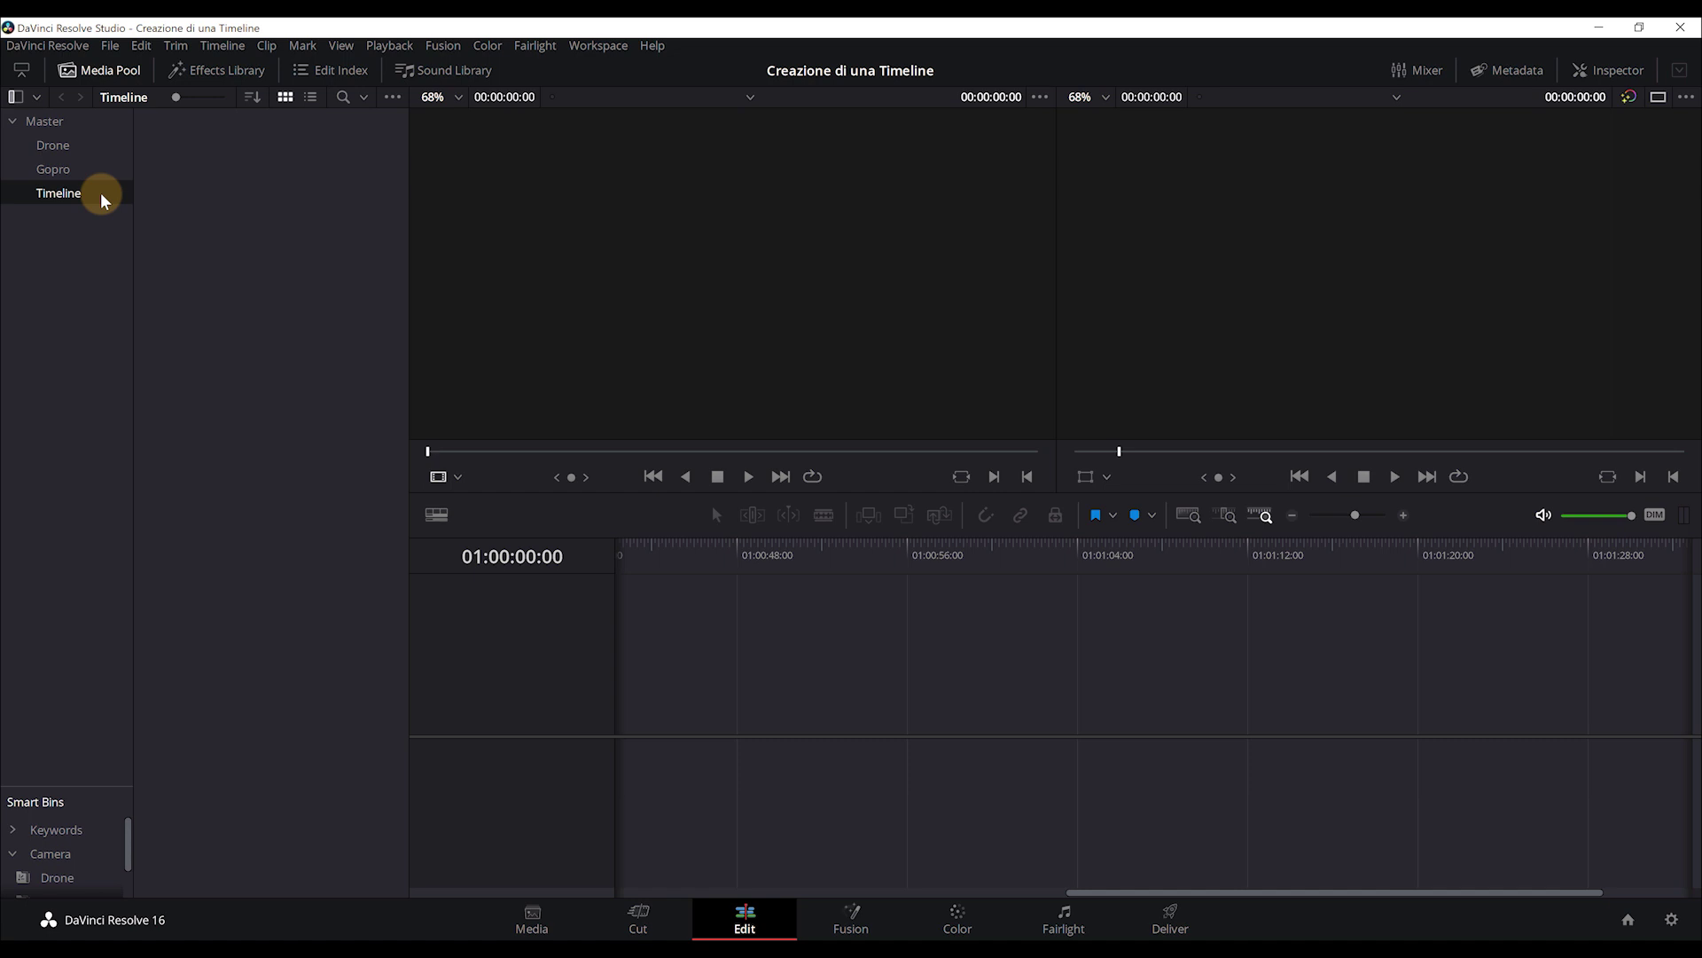
# Start a new timeline with start timecode 00:00:00:00 and the name 'Rough Cut'
pyautogui.click(111, 47)
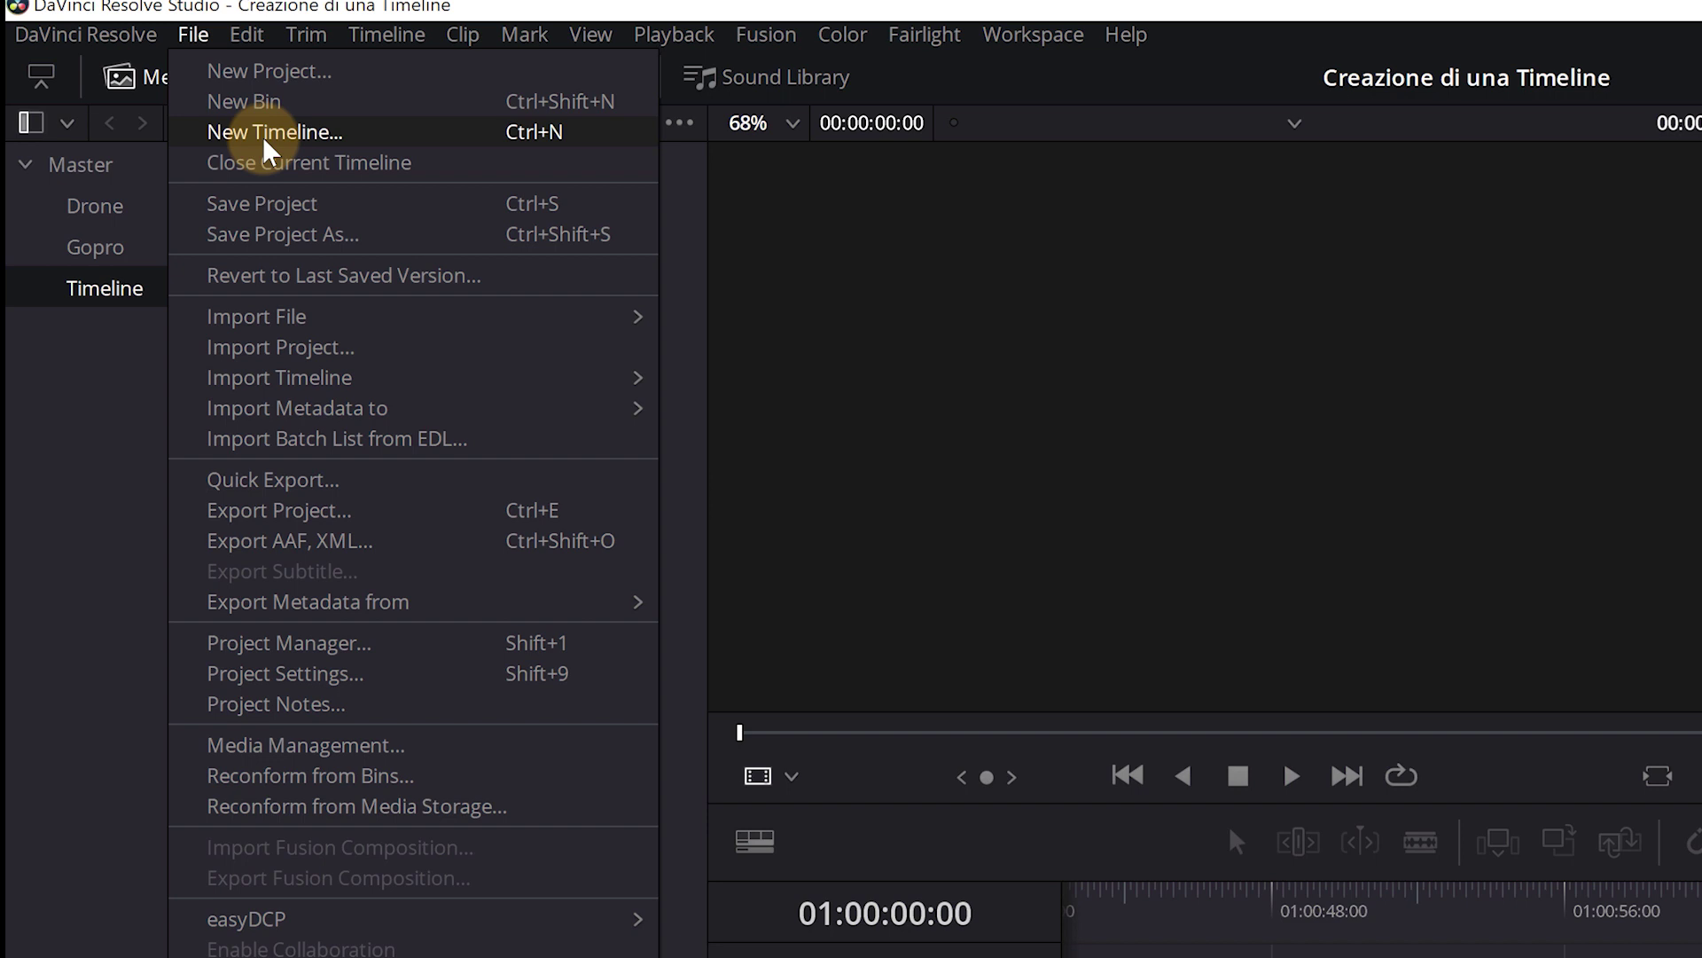
pyautogui.click(265, 142)
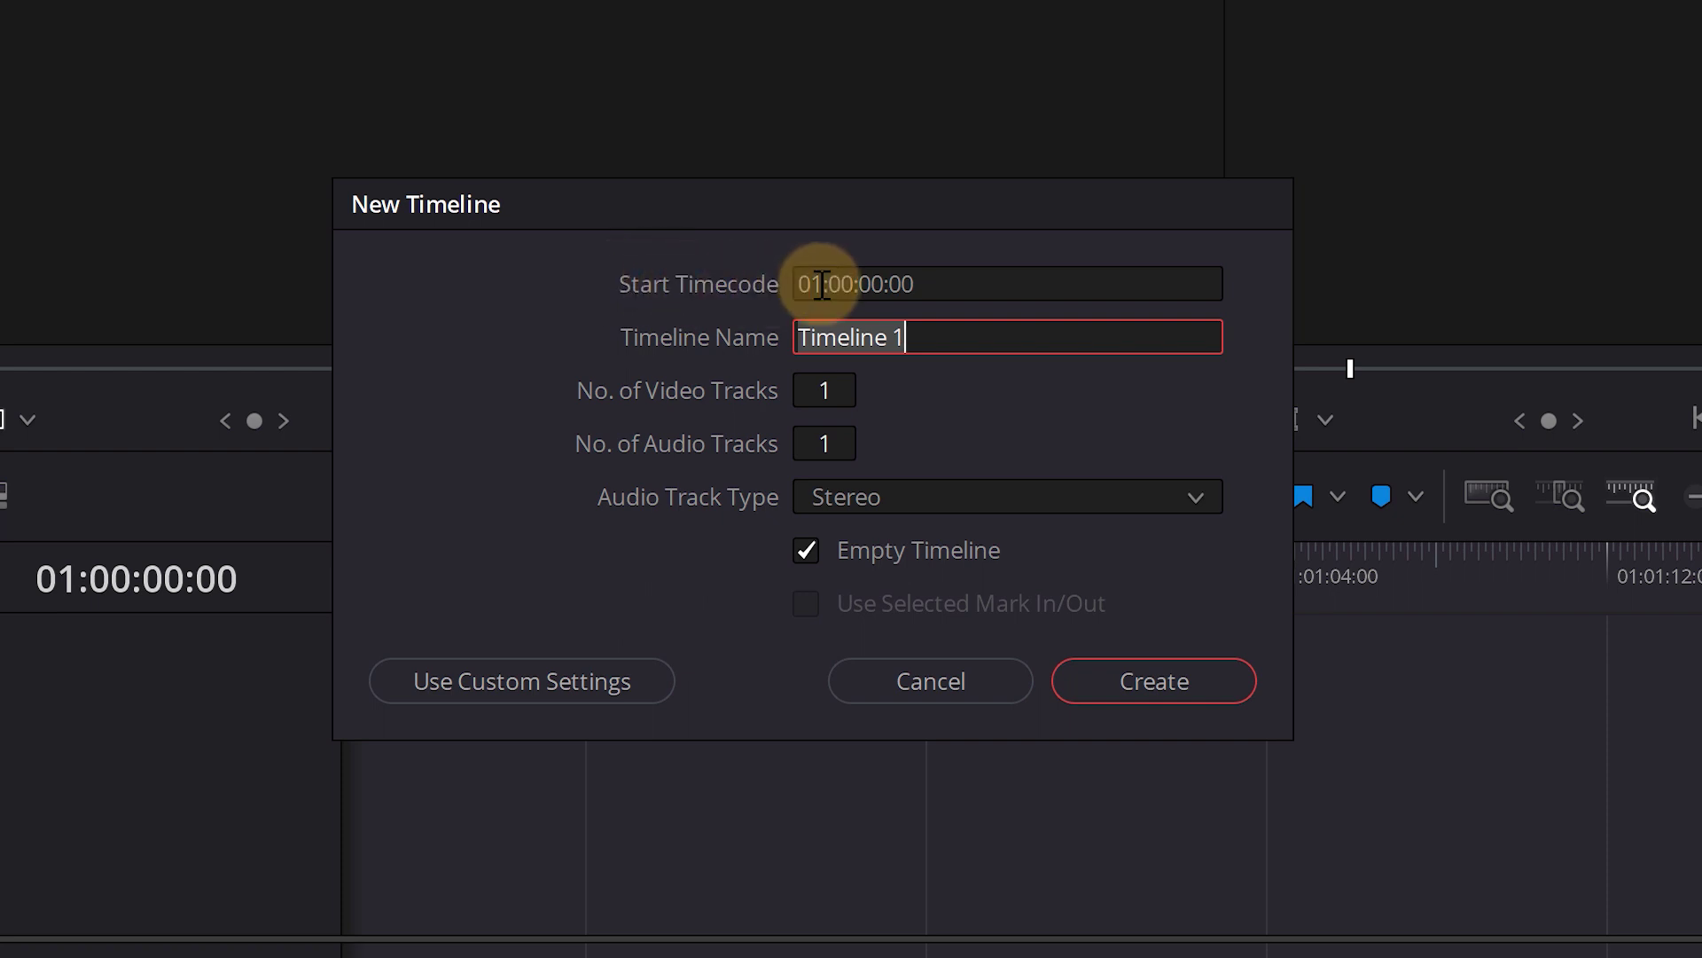
pyautogui.click(823, 285)
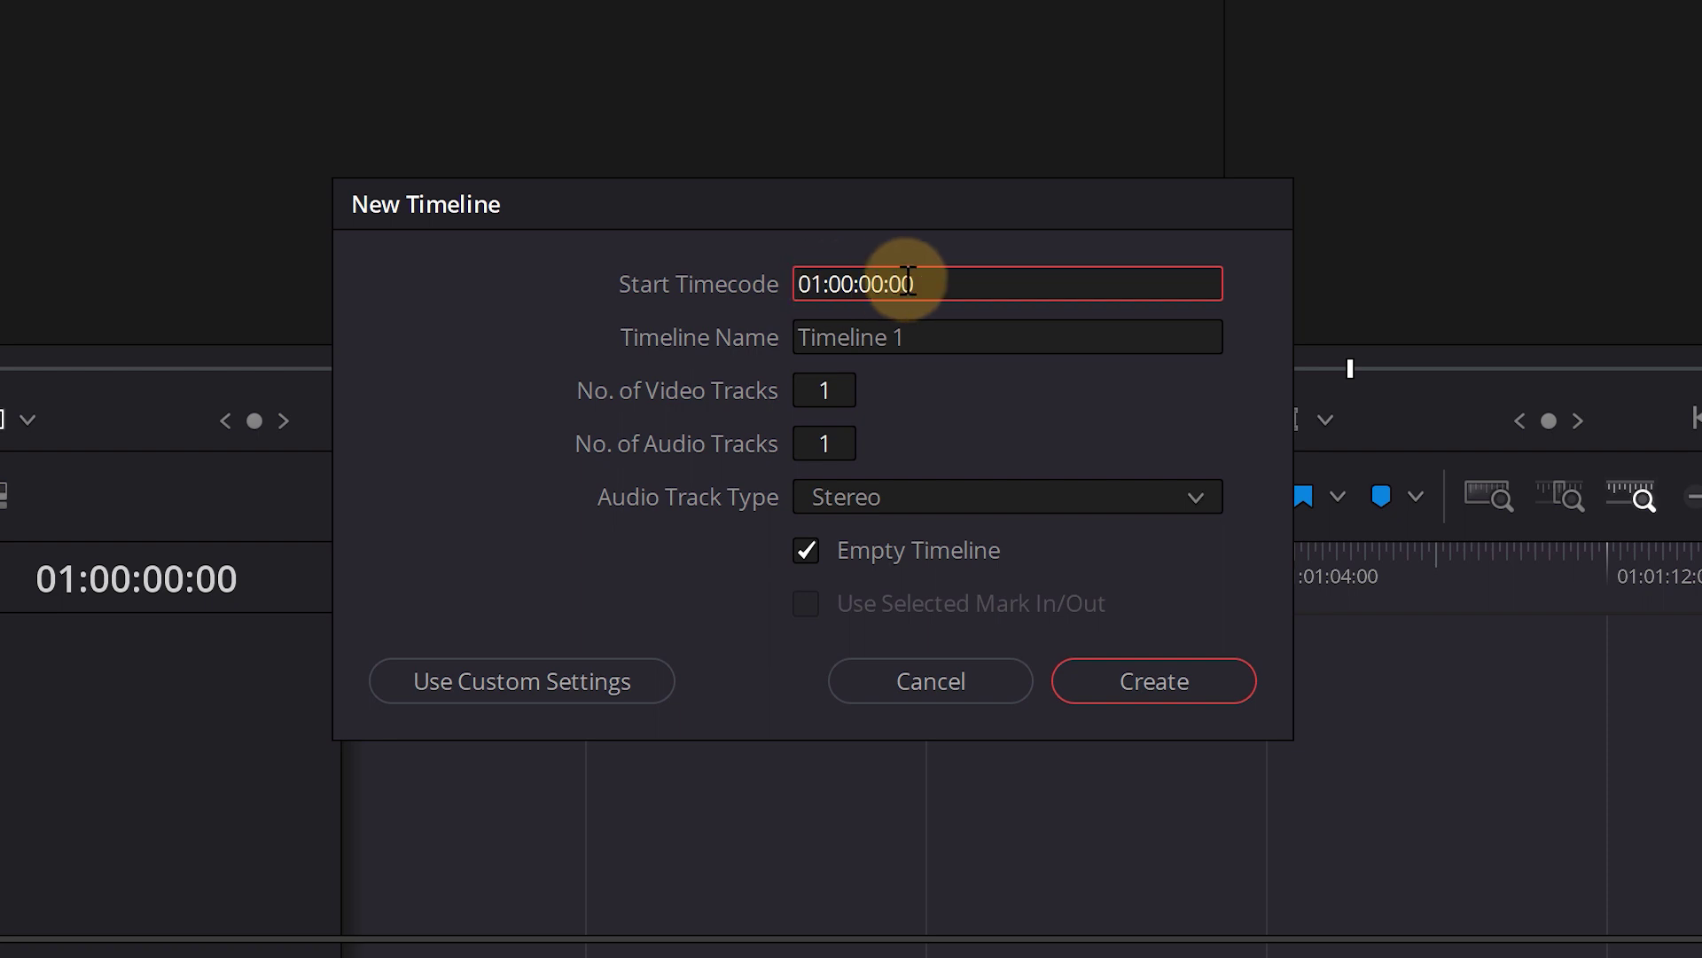
pyautogui.press('Delete')
pyautogui.write('0')
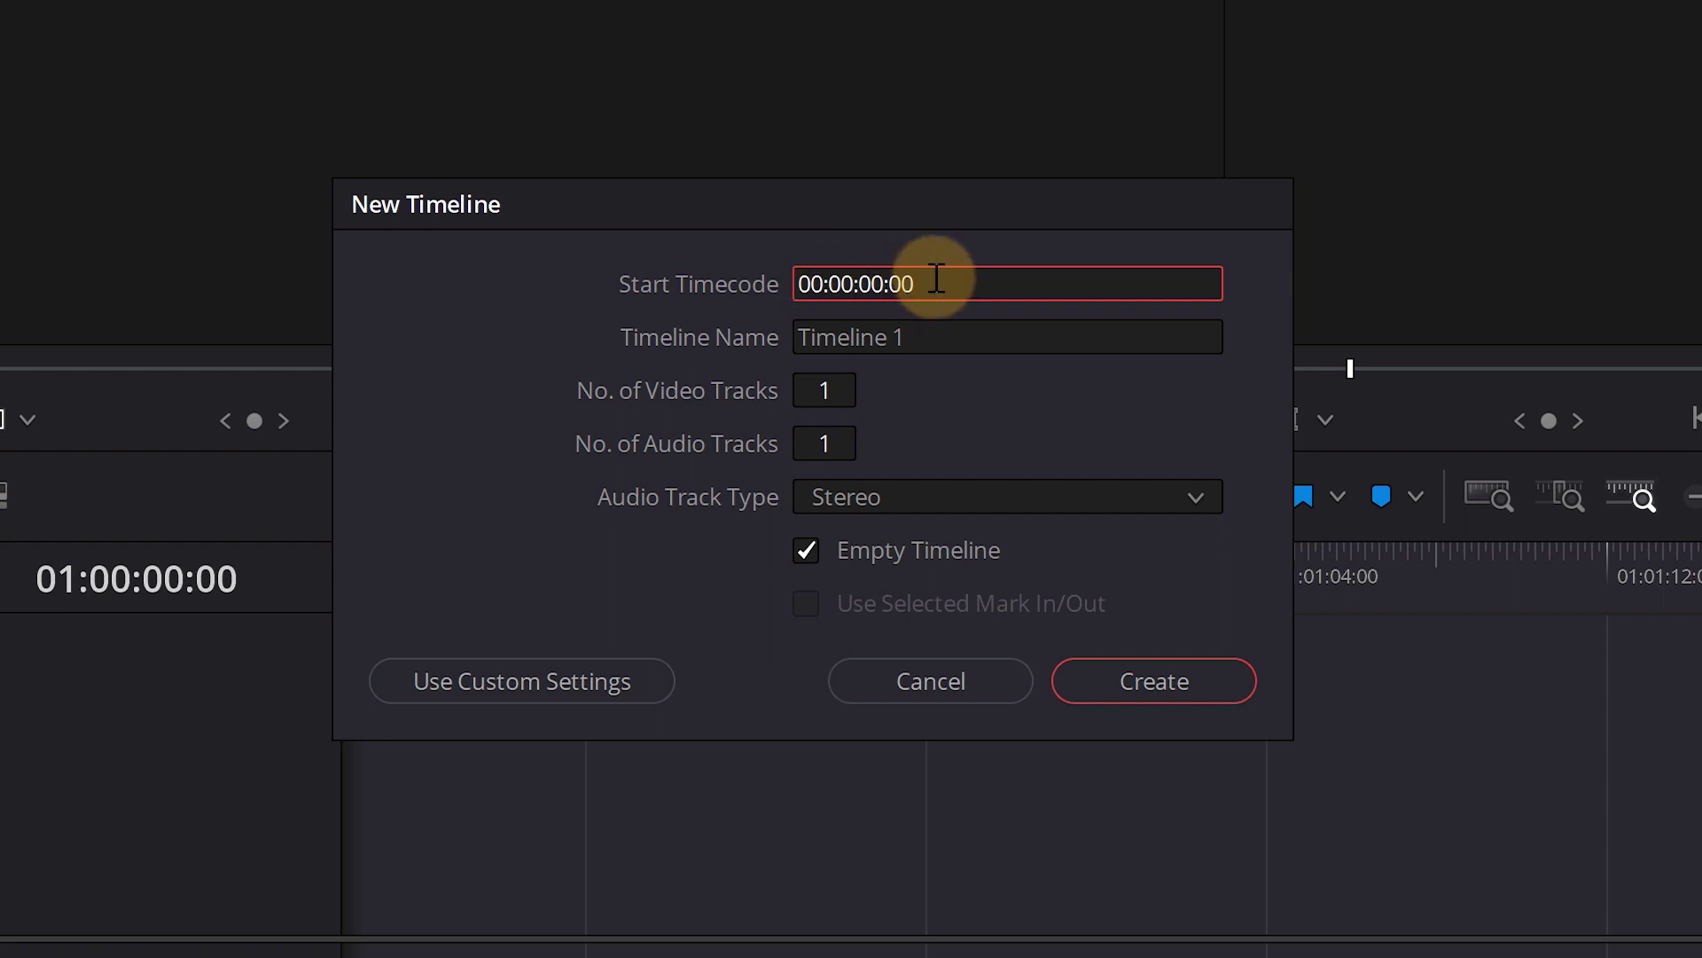
pyautogui.click(952, 334)
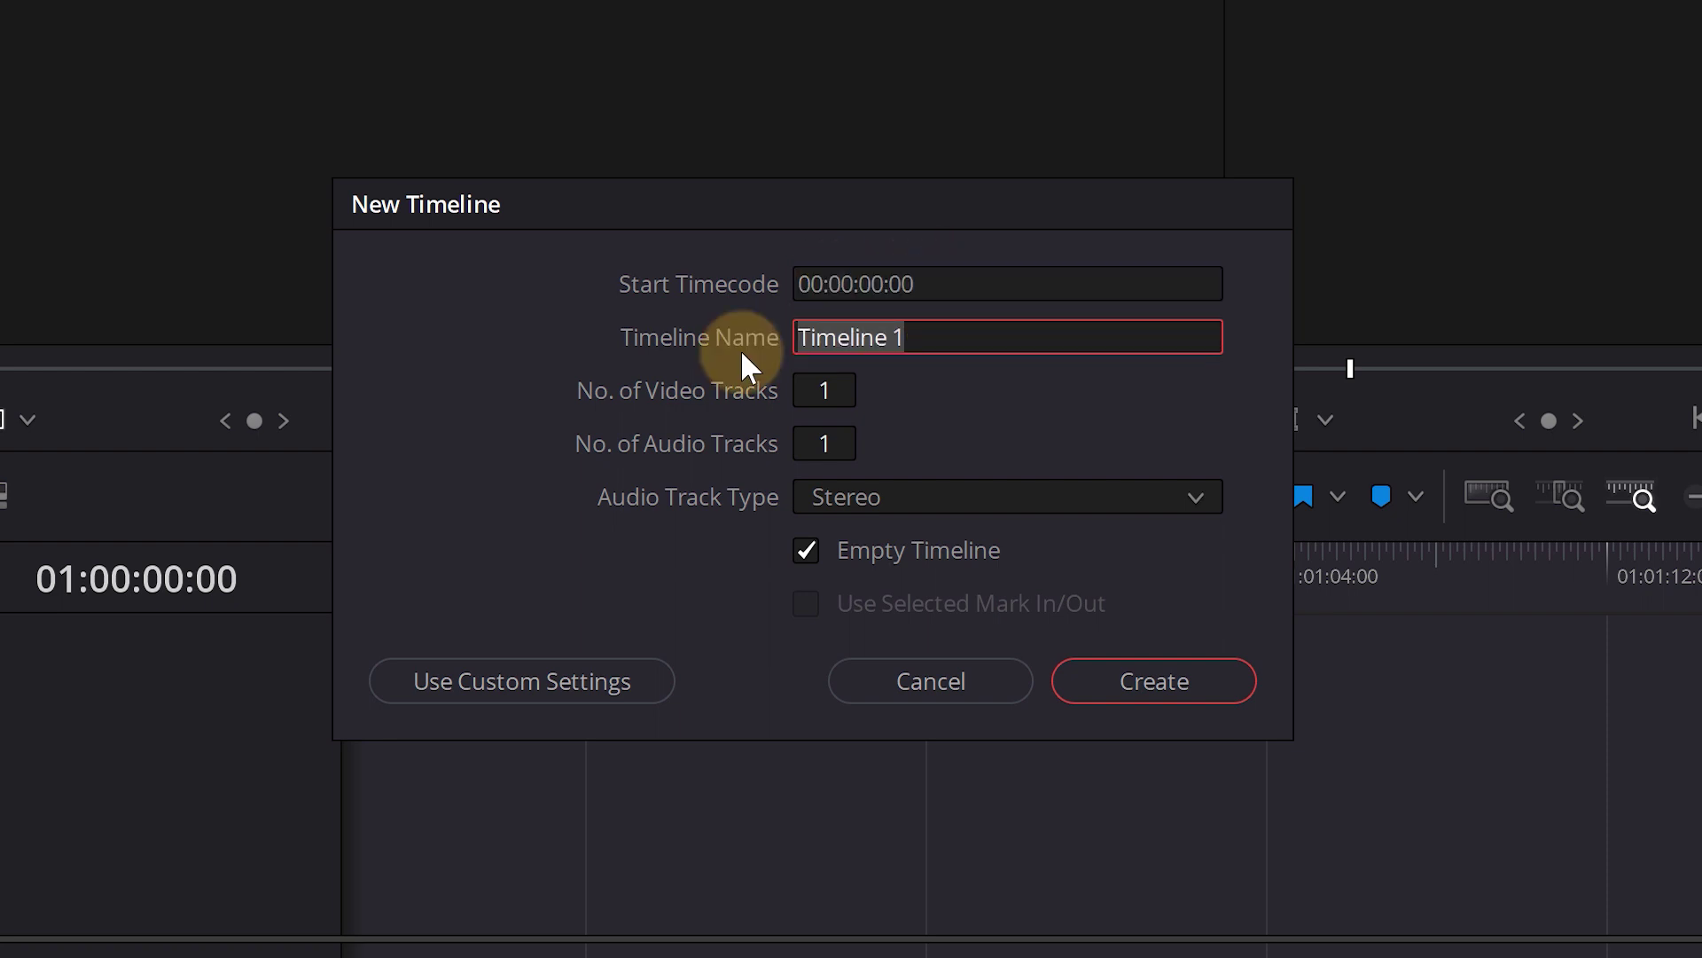
pyautogui.write('M')
pyautogui.press('BackSpace')
pyautogui.write('Rough Cut')
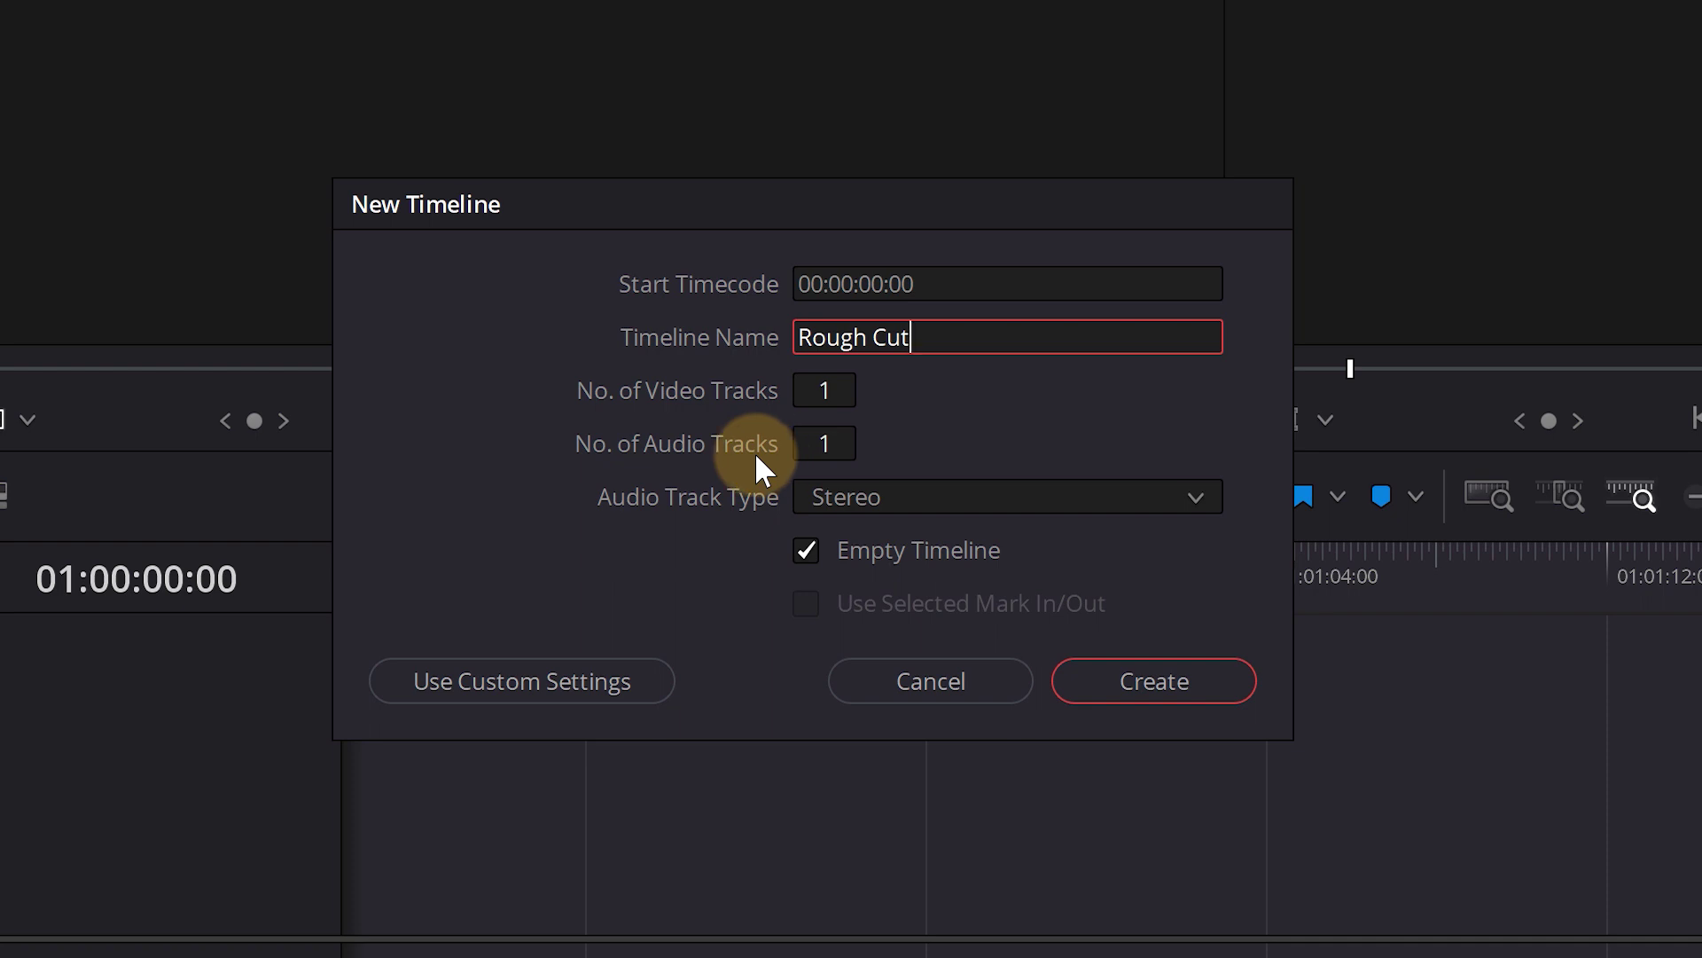
# Set the new timeline to 2 video tracks and 2 audio tracks
pyautogui.click(835, 387)
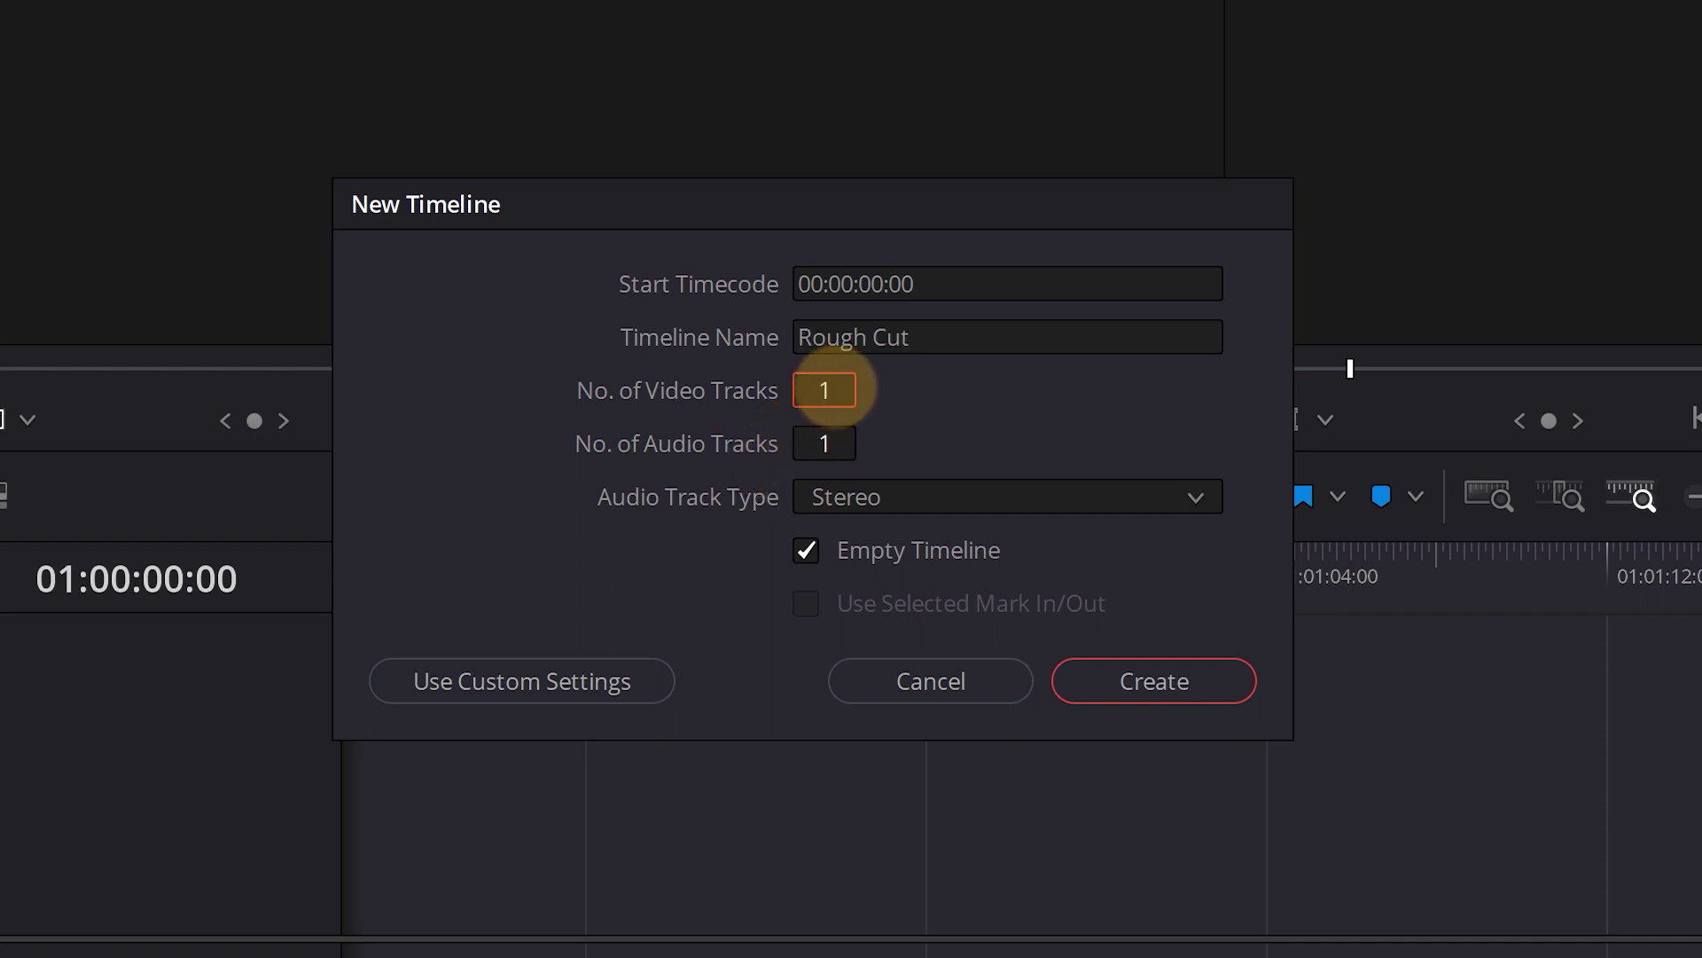
pyautogui.write('2')
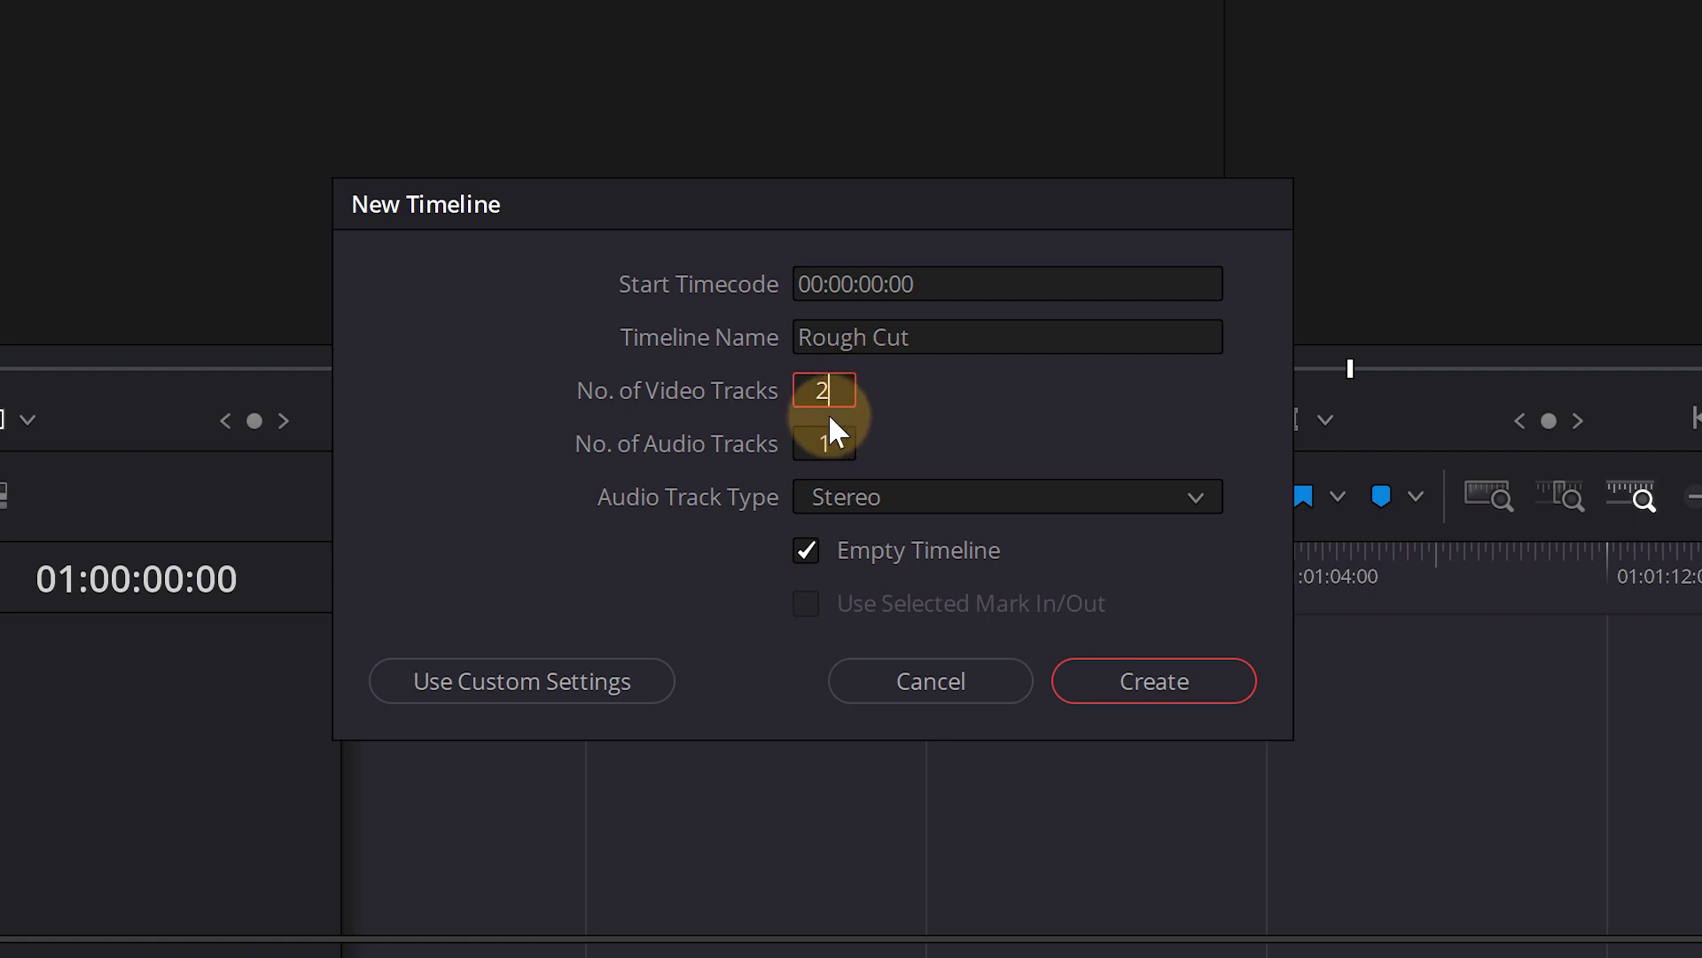
pyautogui.click(834, 453)
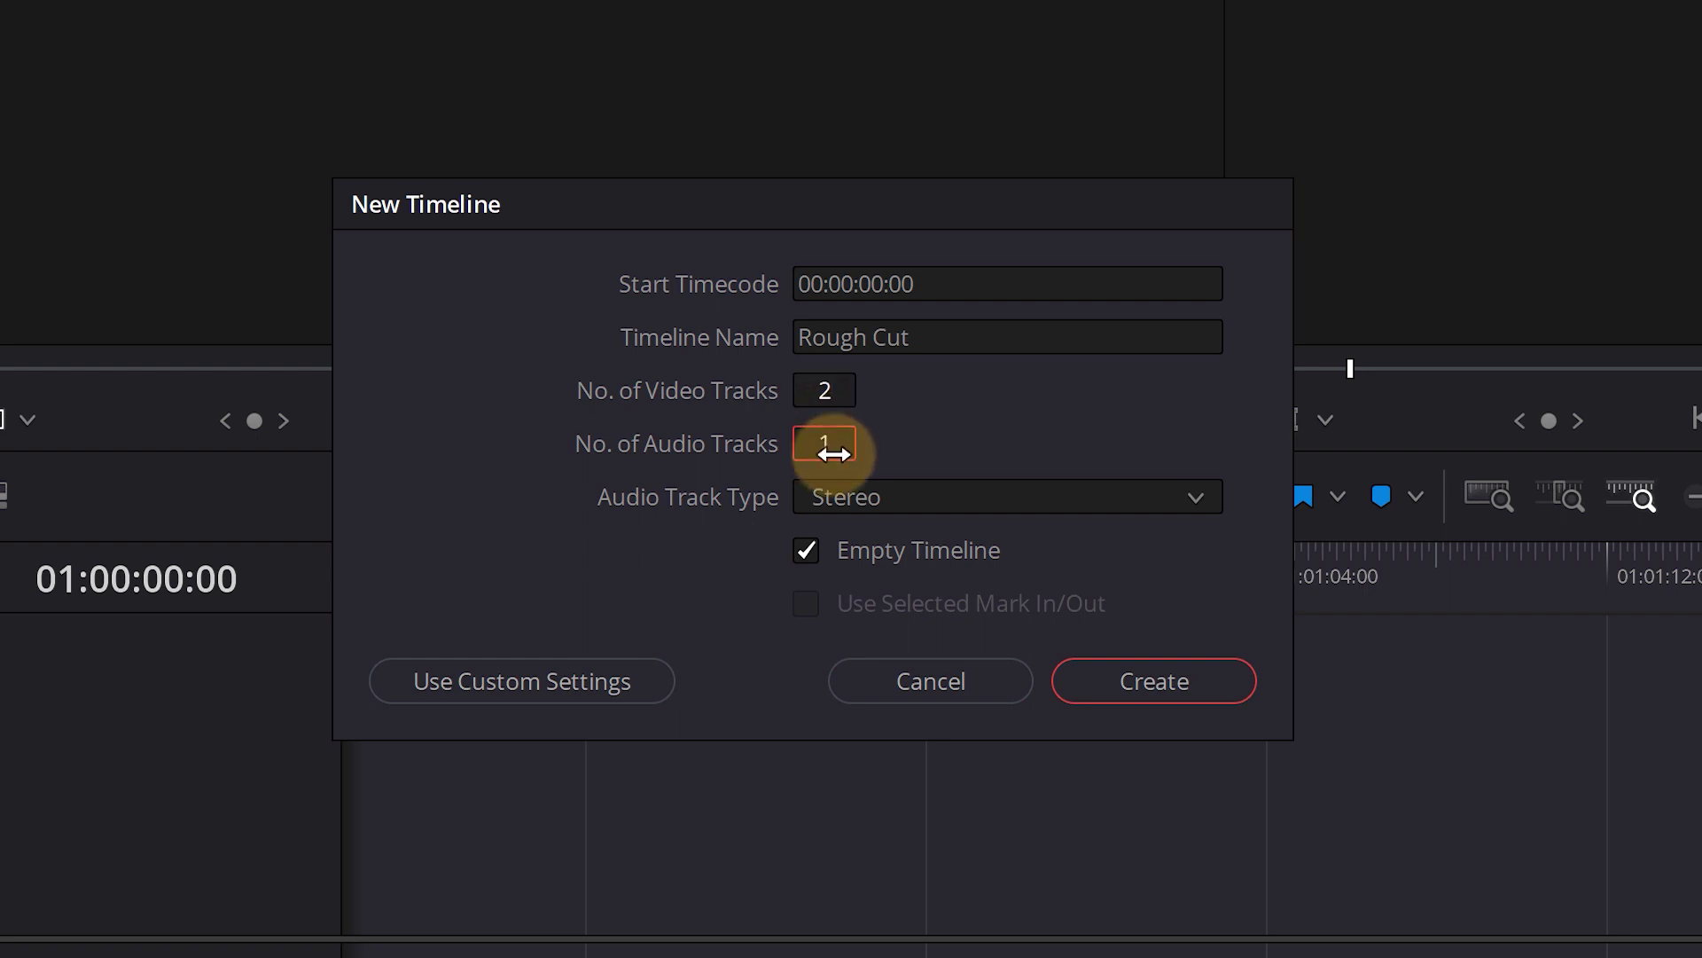
pyautogui.write('2')
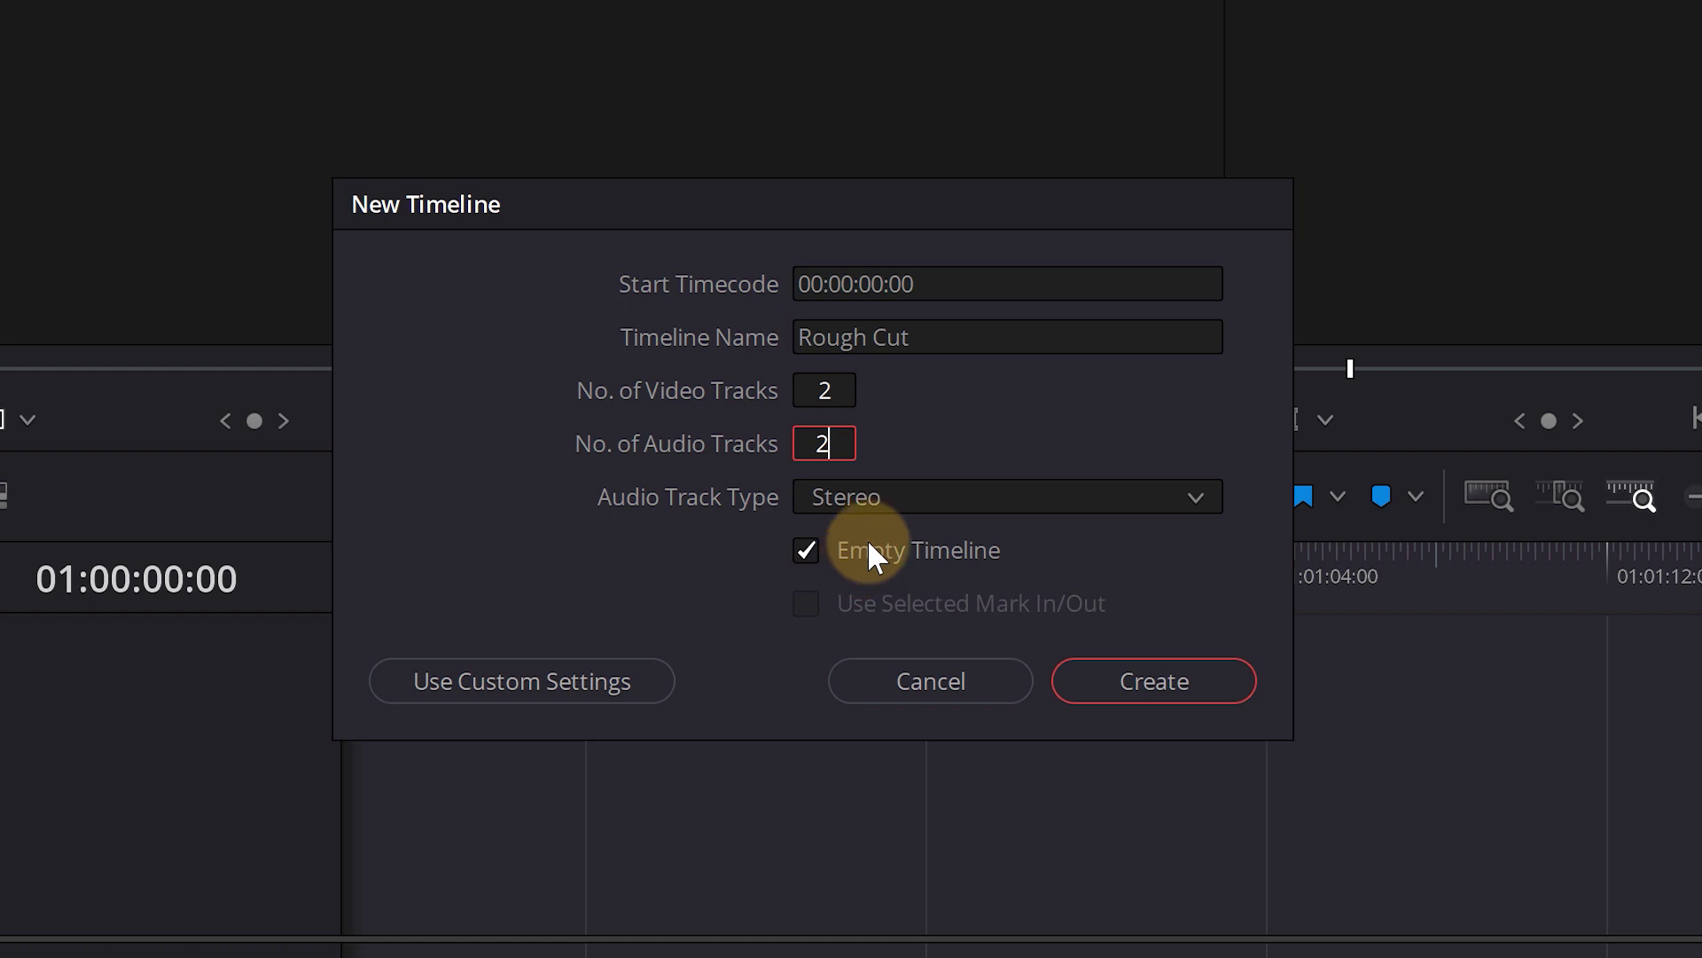
# Leave Use Selected Mark In/Out off and keep Empty Timeline checked
pyautogui.click(867, 540)
pyautogui.click(845, 604)
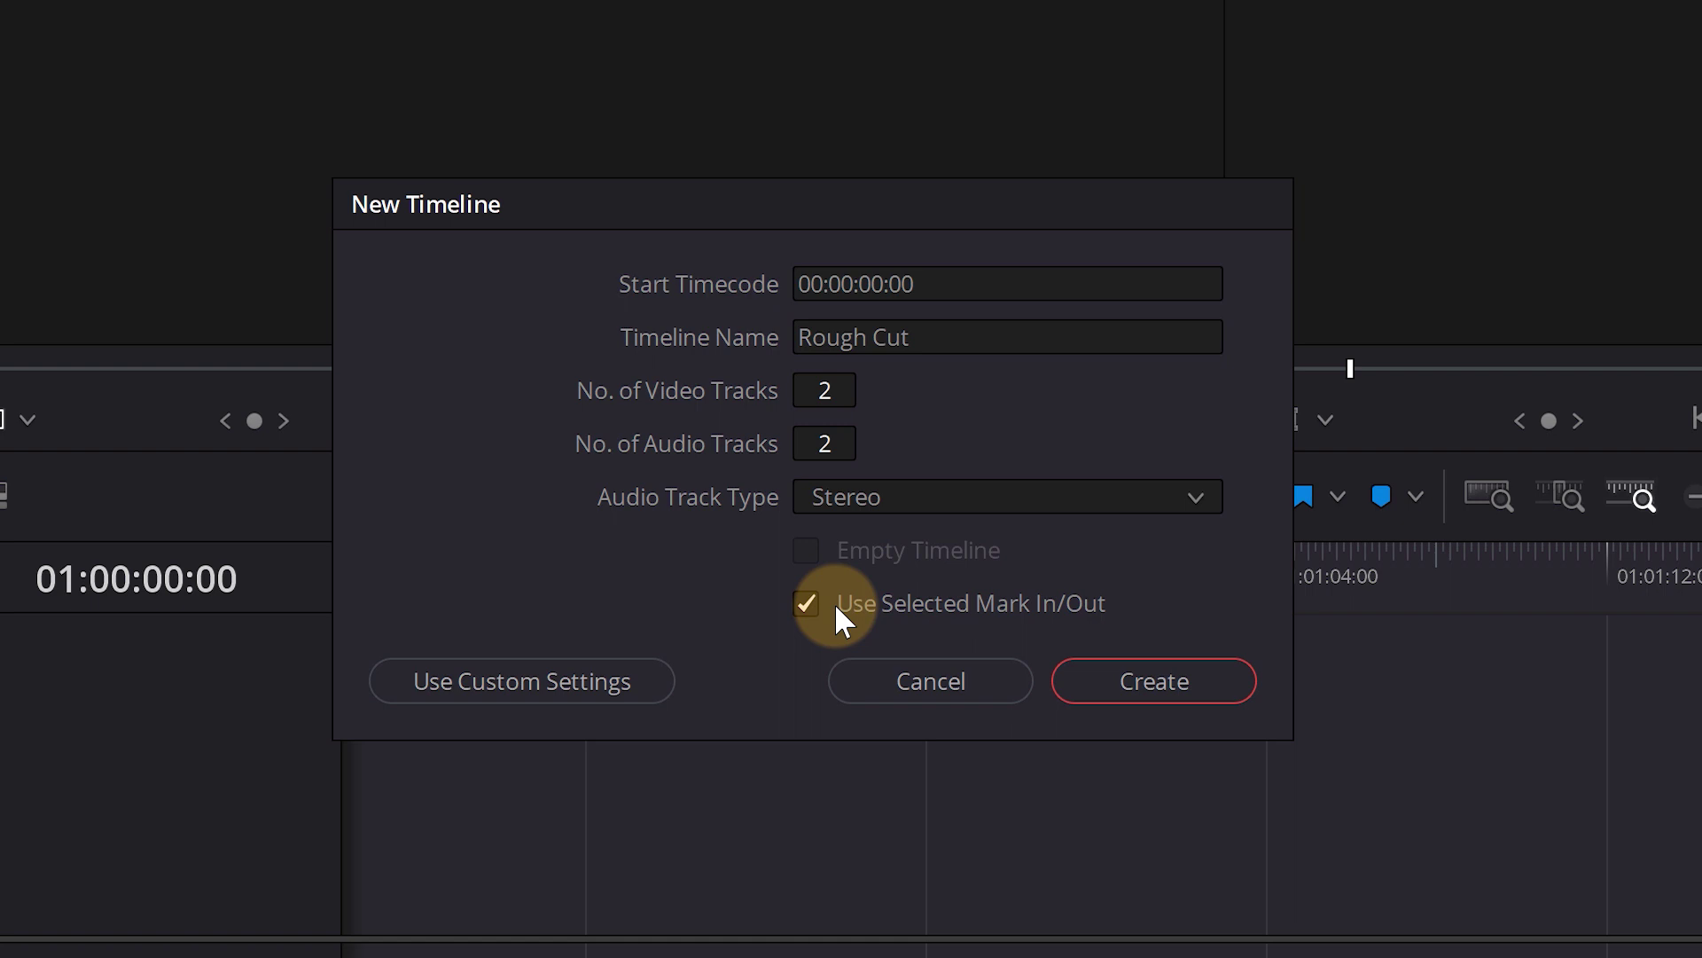
pyautogui.click(807, 604)
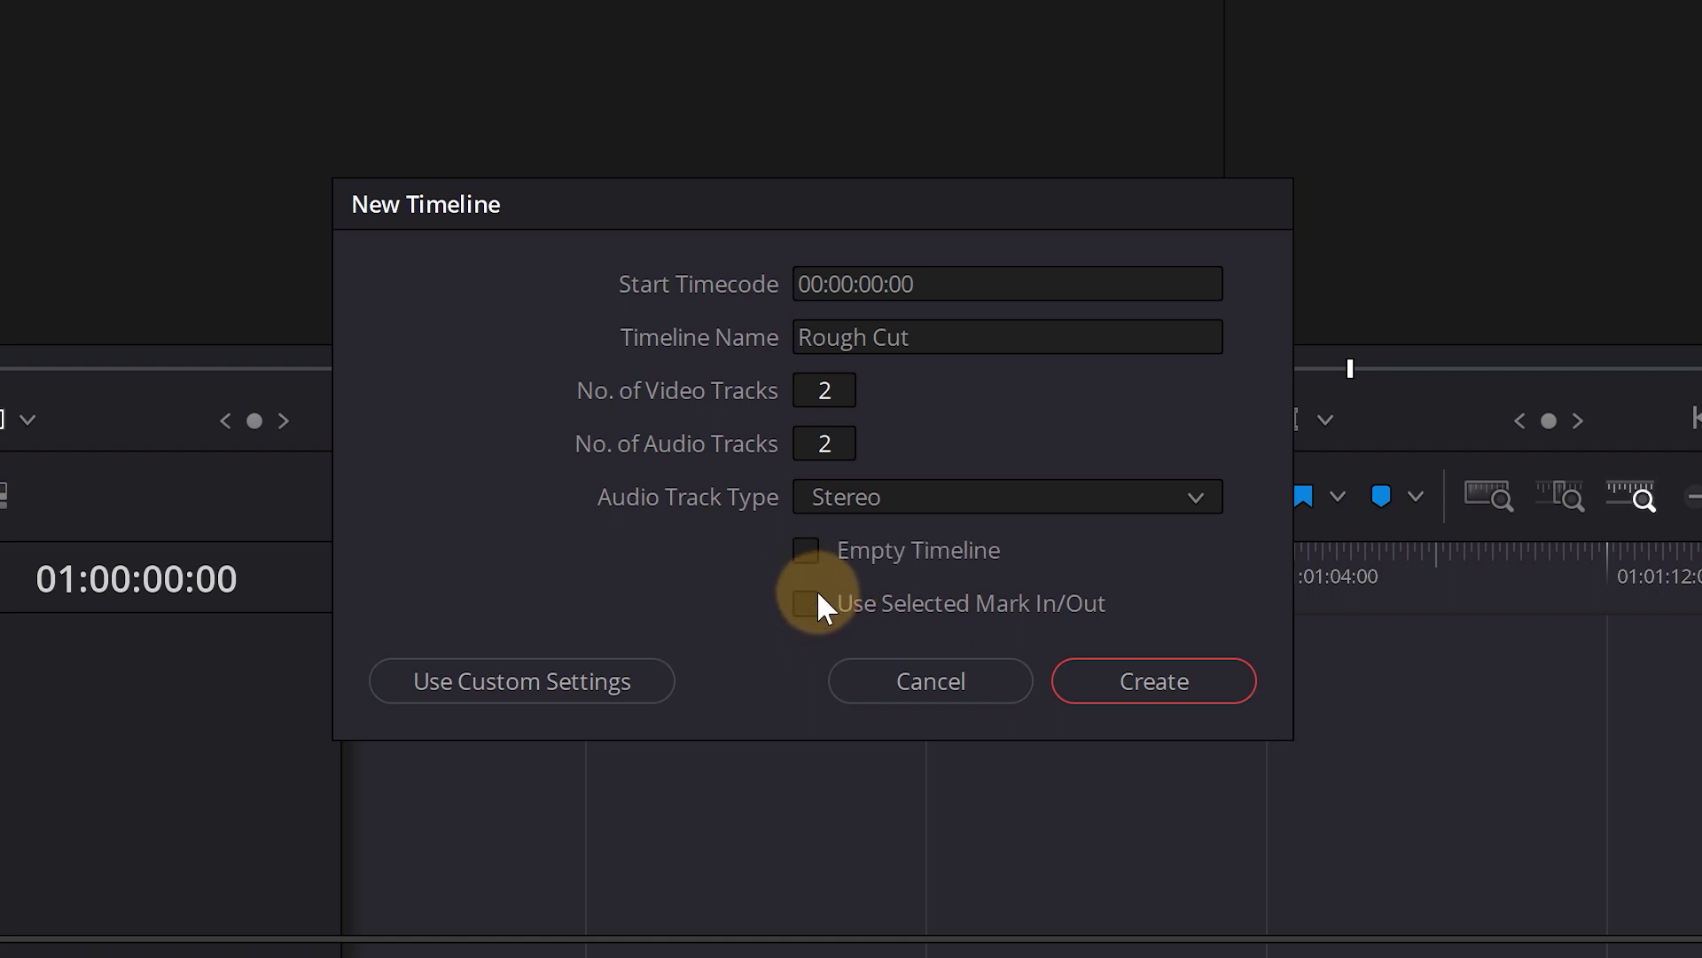
pyautogui.click(811, 555)
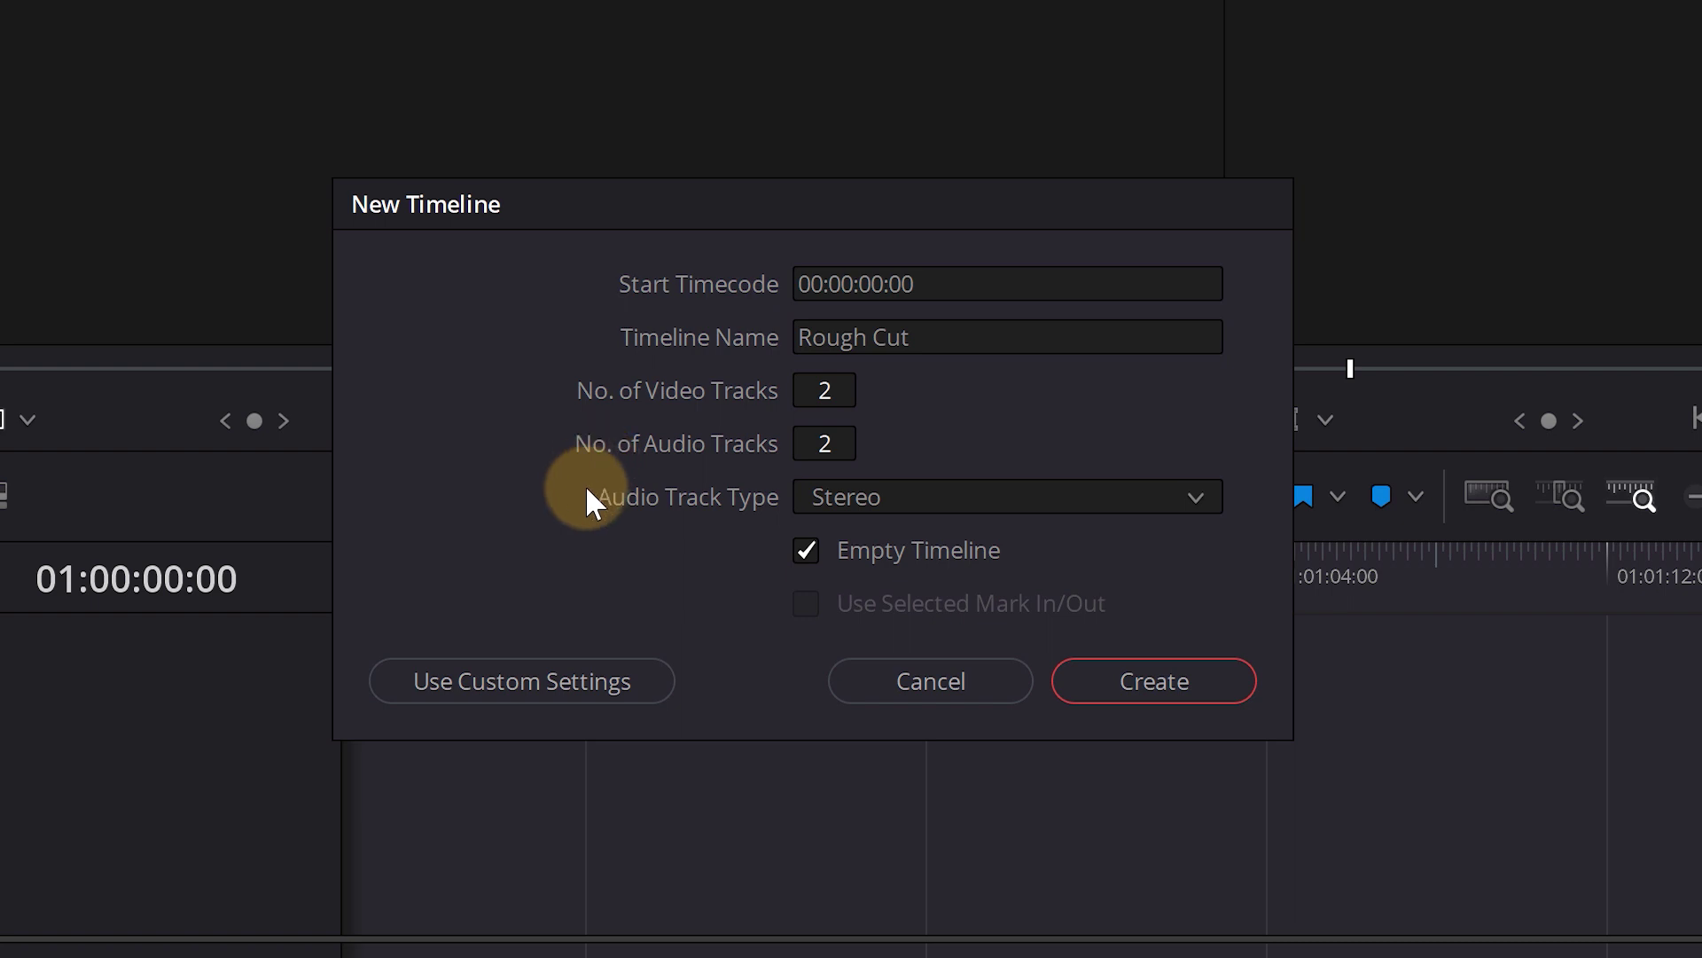
# Review the custom Format, Monitor and Output settings, then create the Rough Cut timeline
pyautogui.click(478, 705)
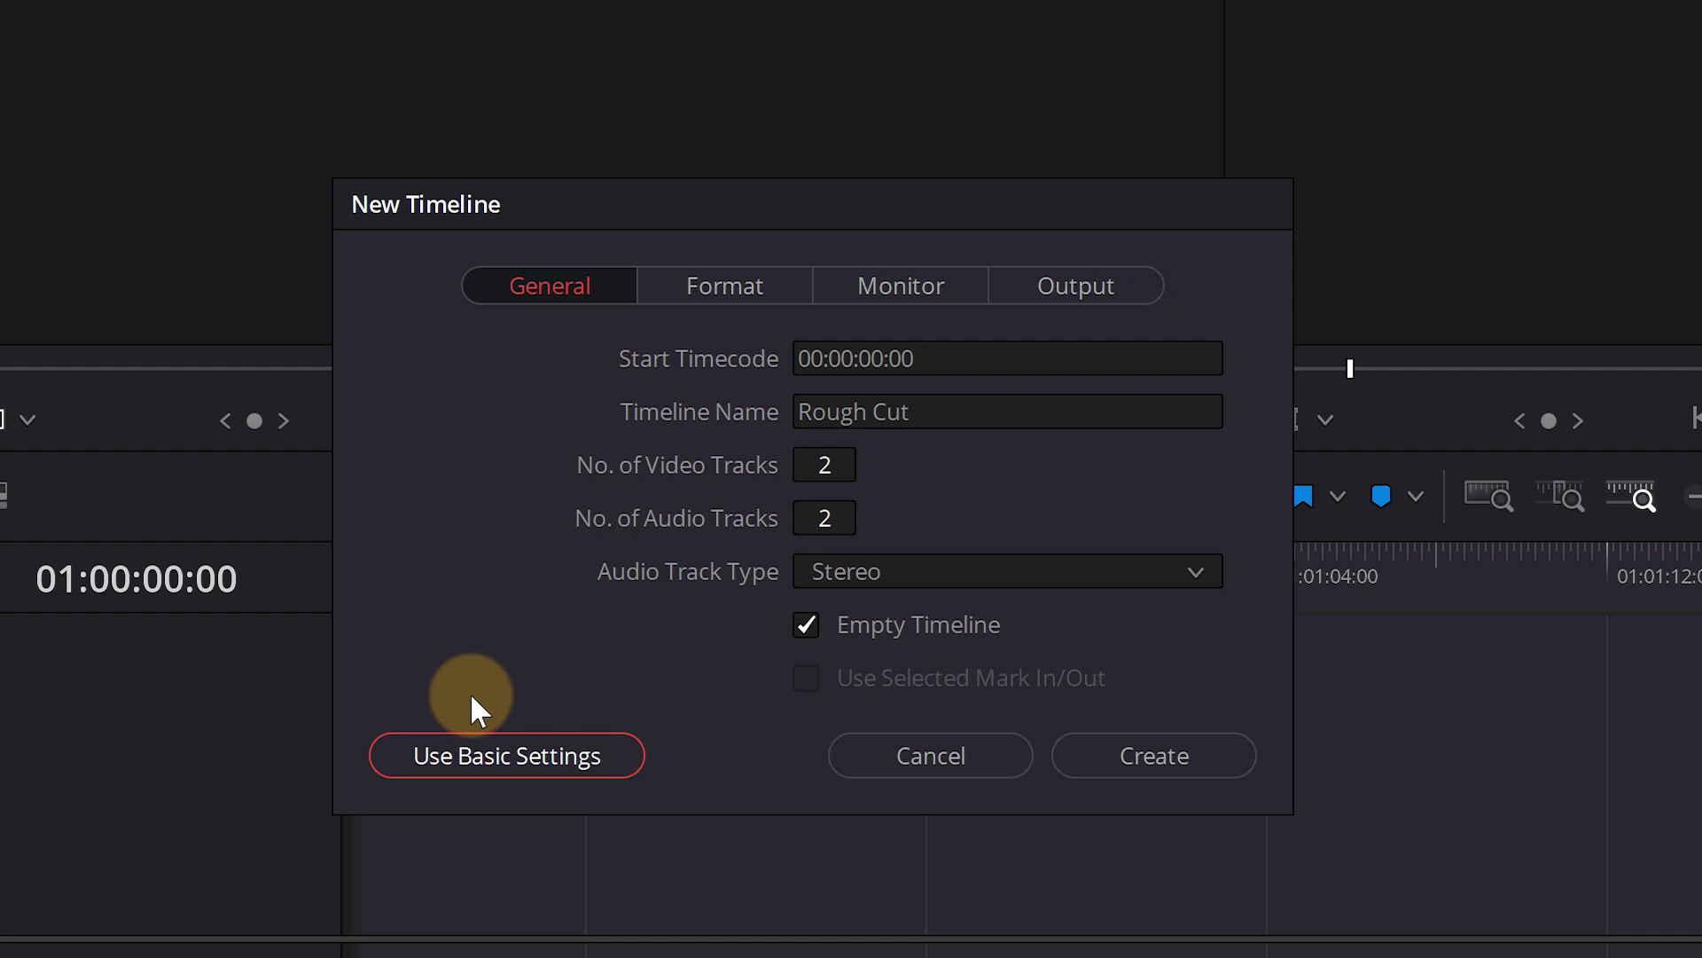
pyautogui.click(724, 298)
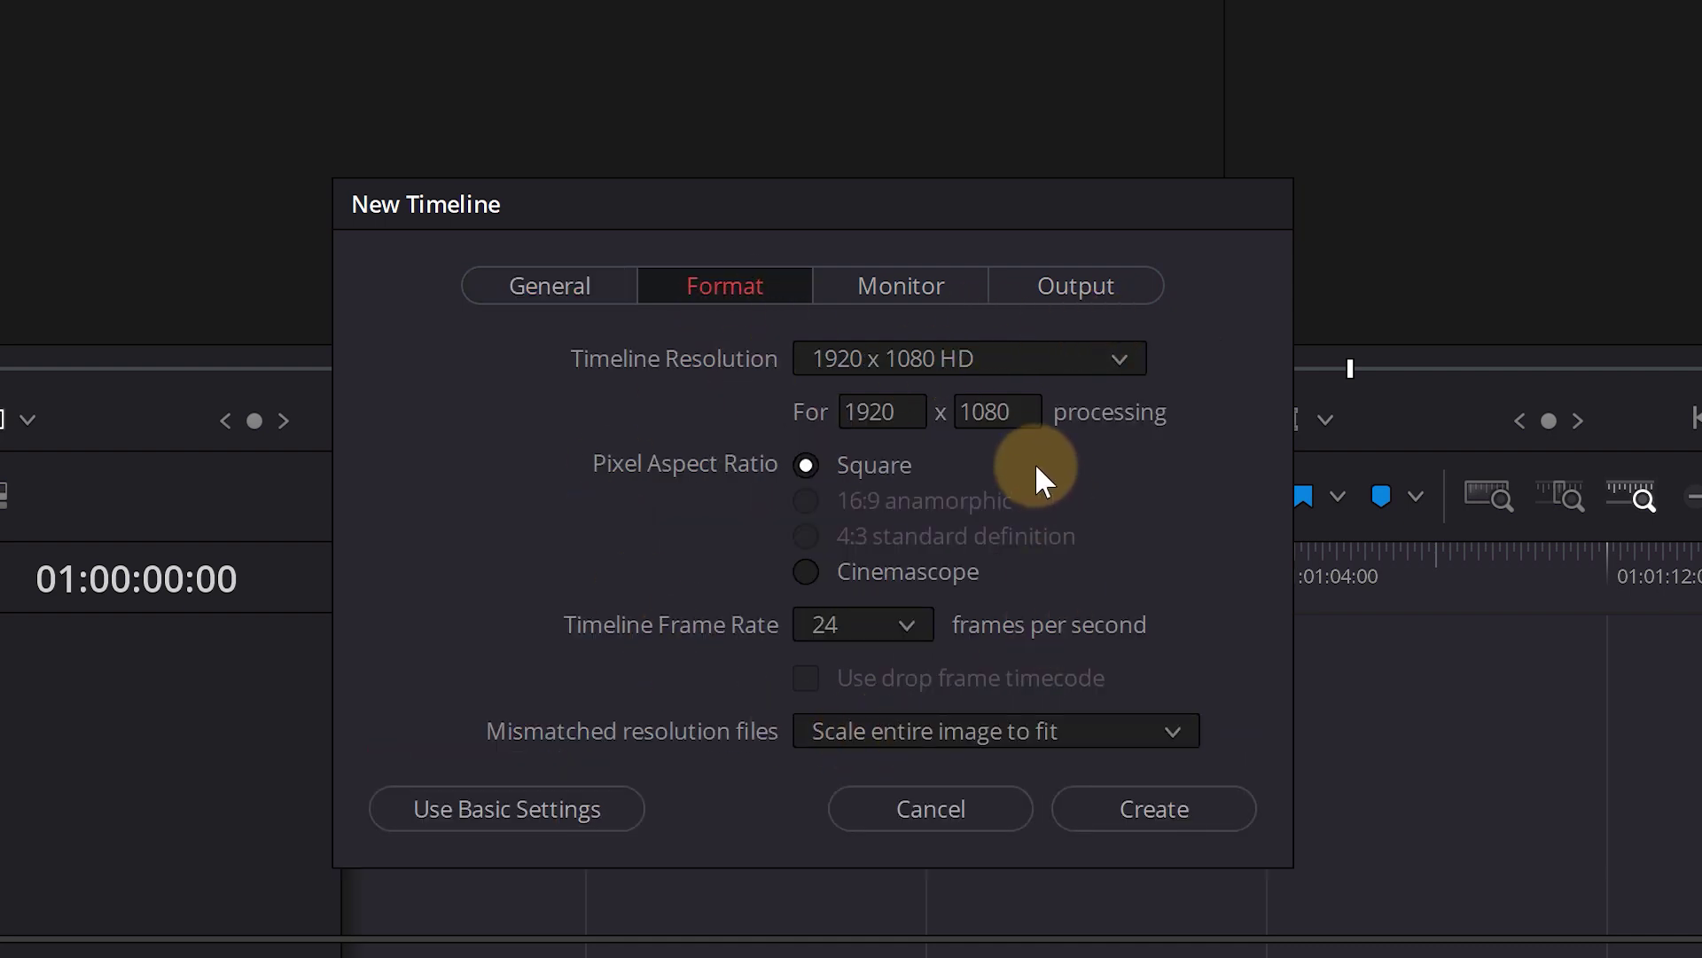
pyautogui.click(878, 298)
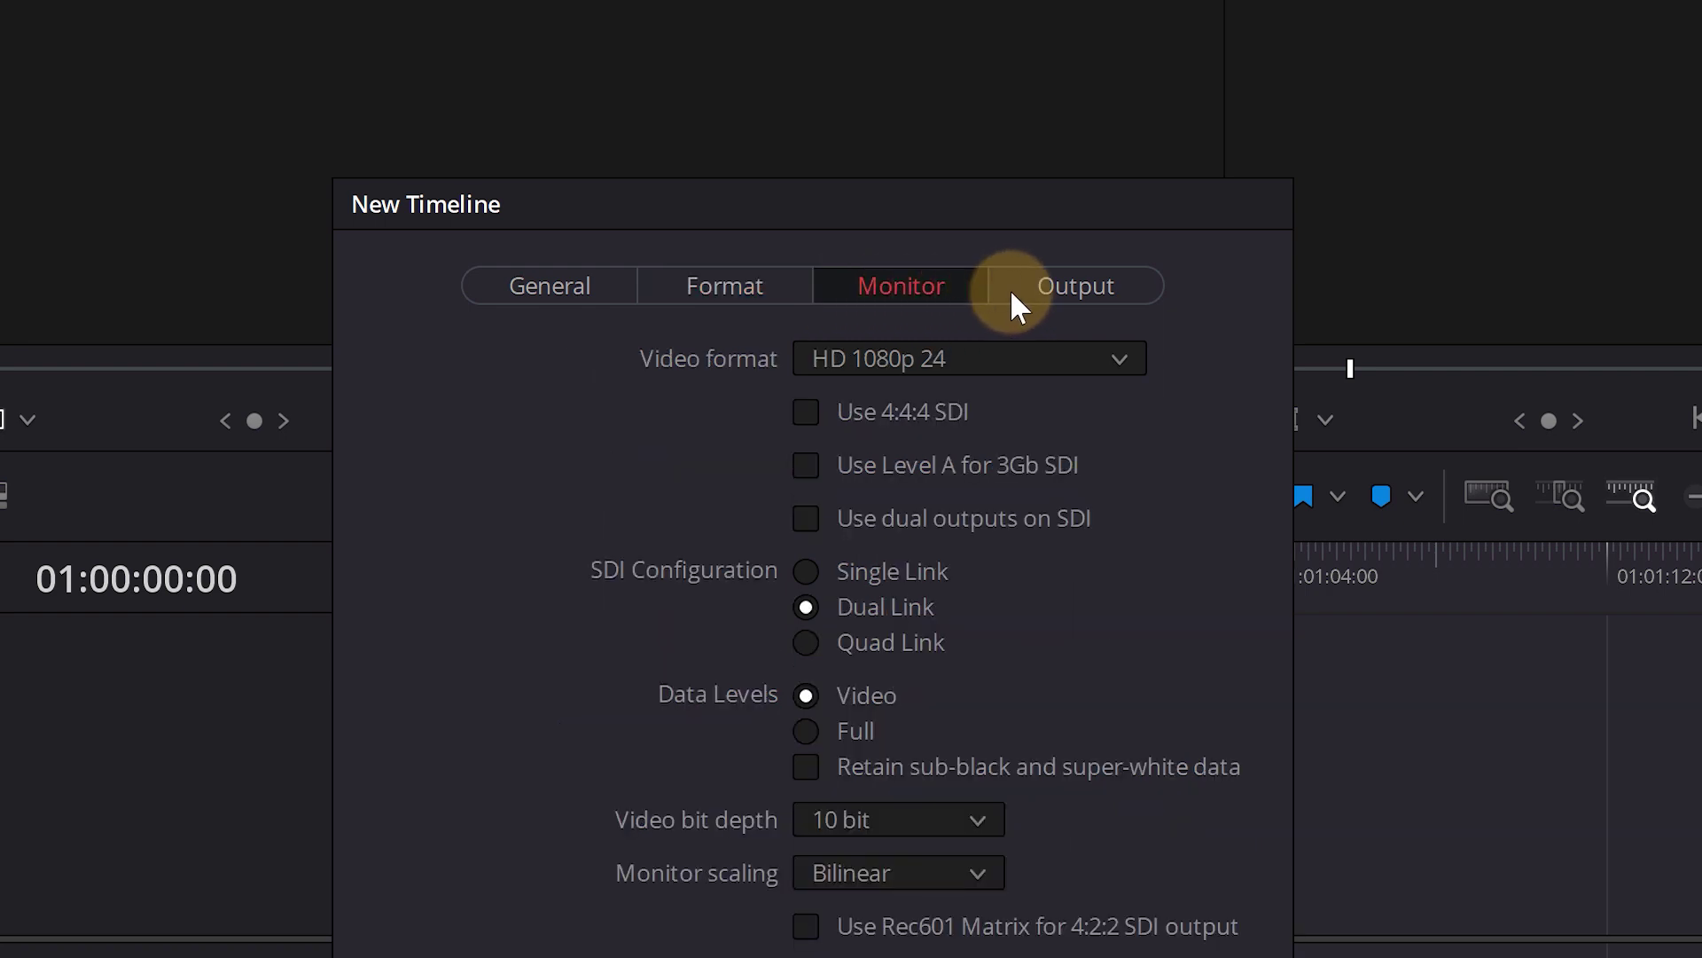
pyautogui.click(1056, 302)
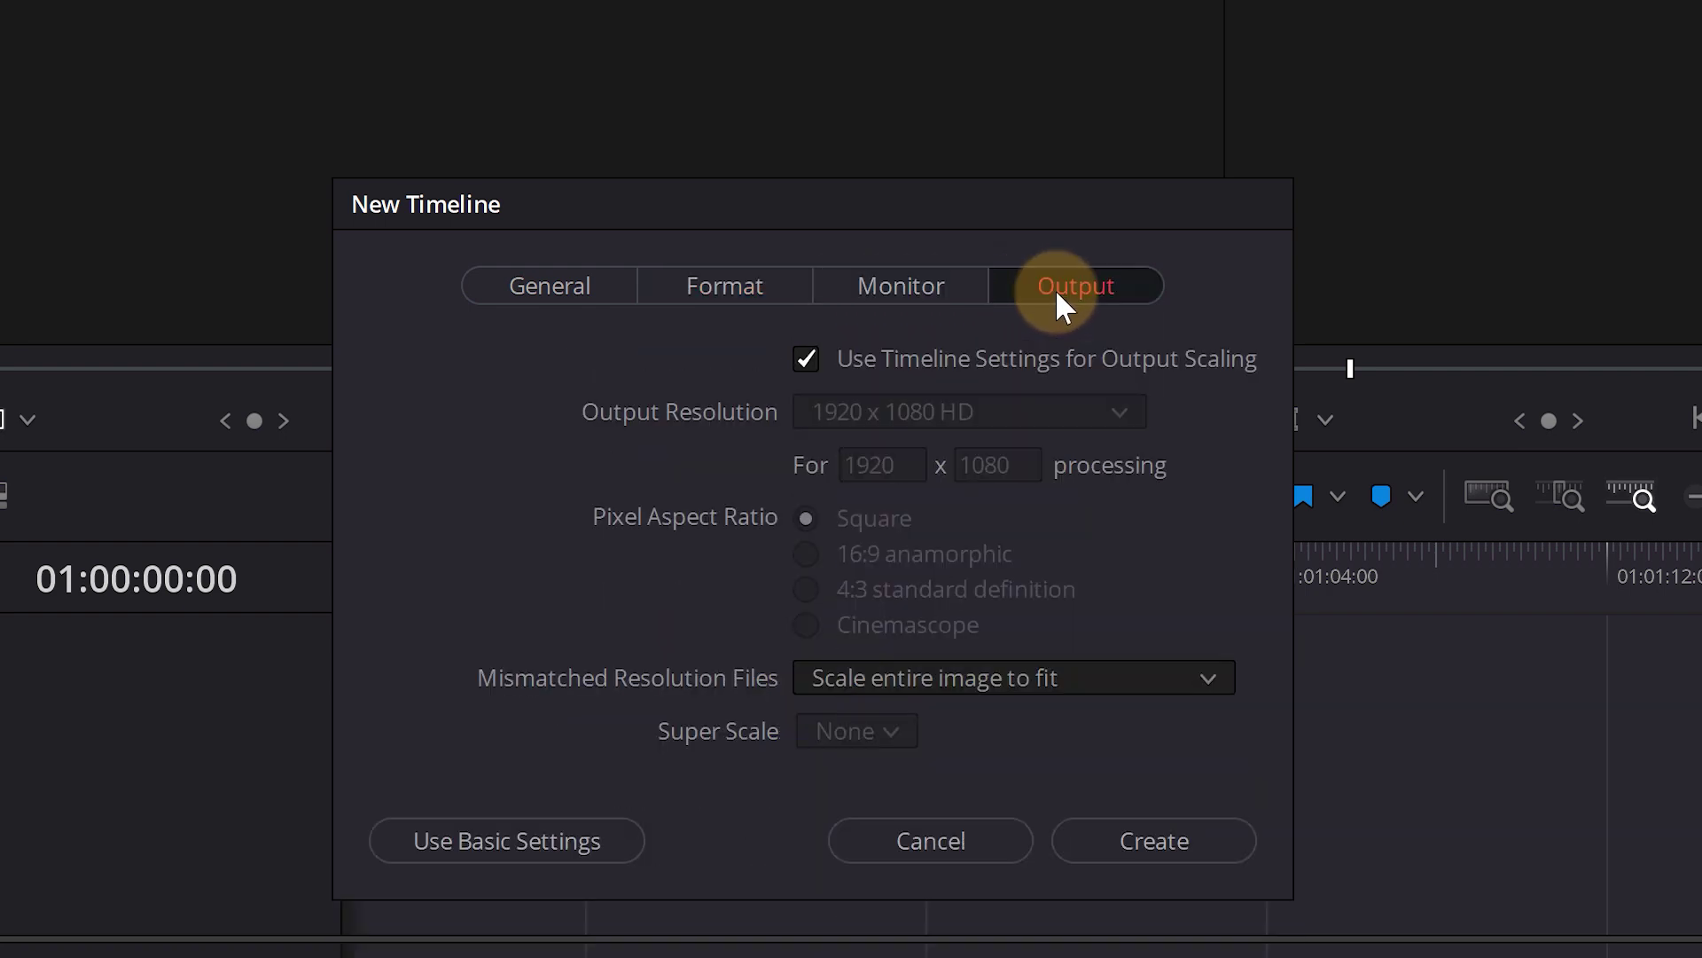
pyautogui.click(897, 295)
pyautogui.click(723, 295)
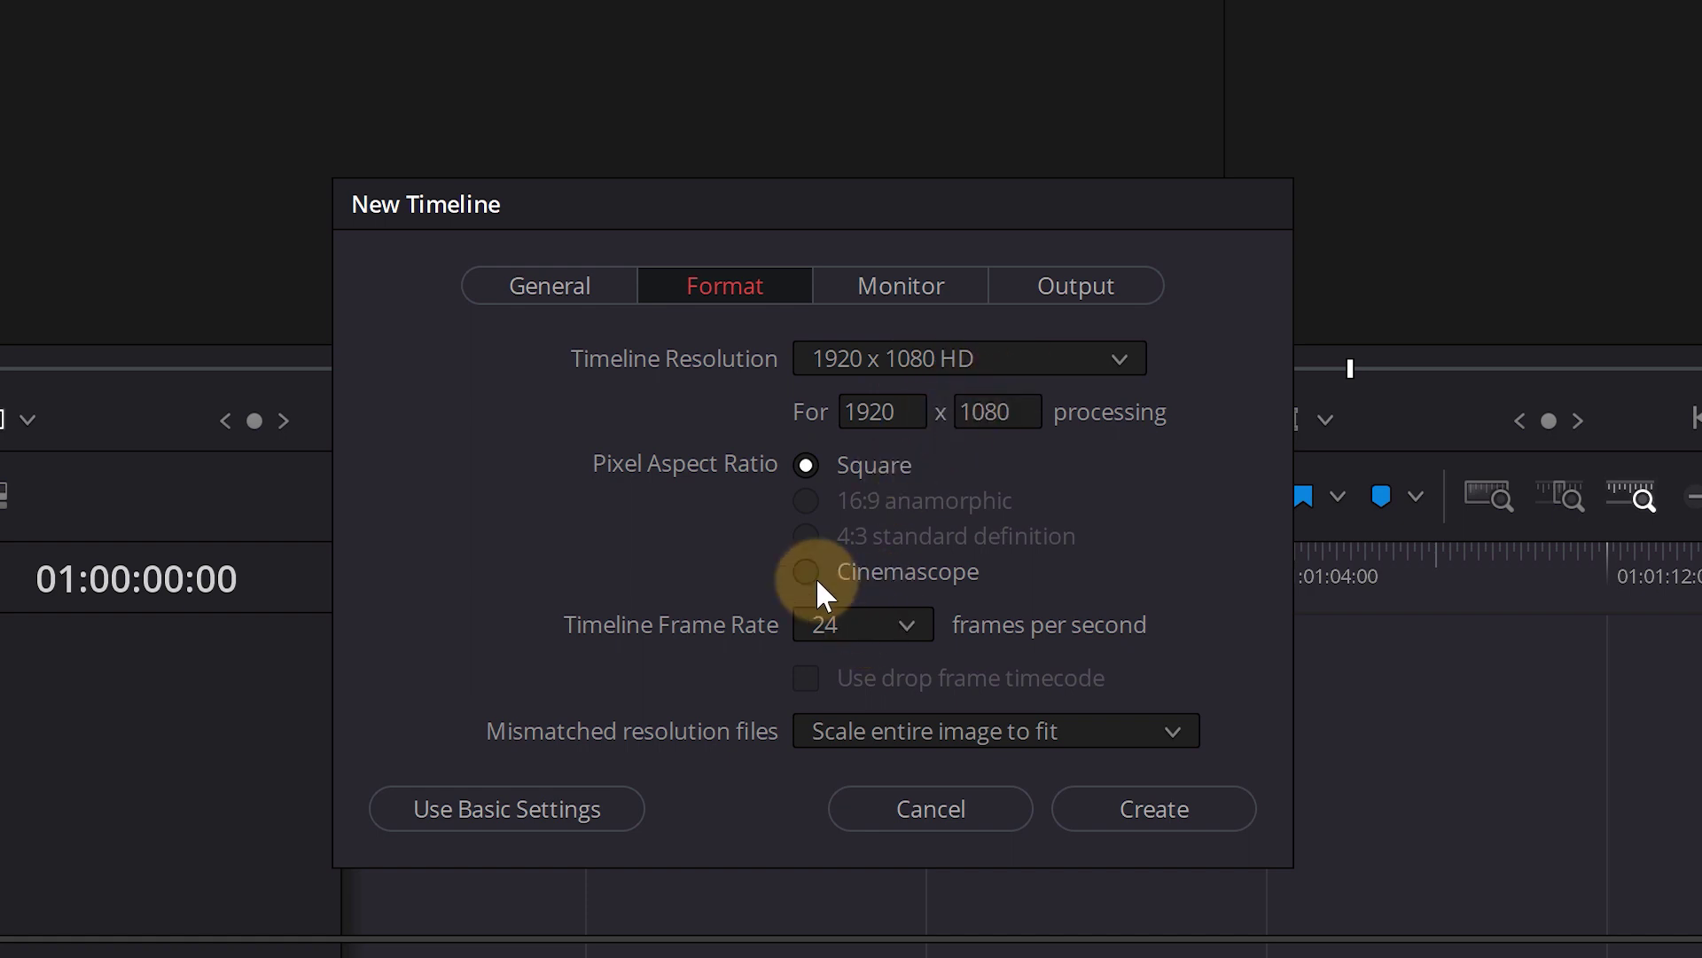
pyautogui.click(543, 293)
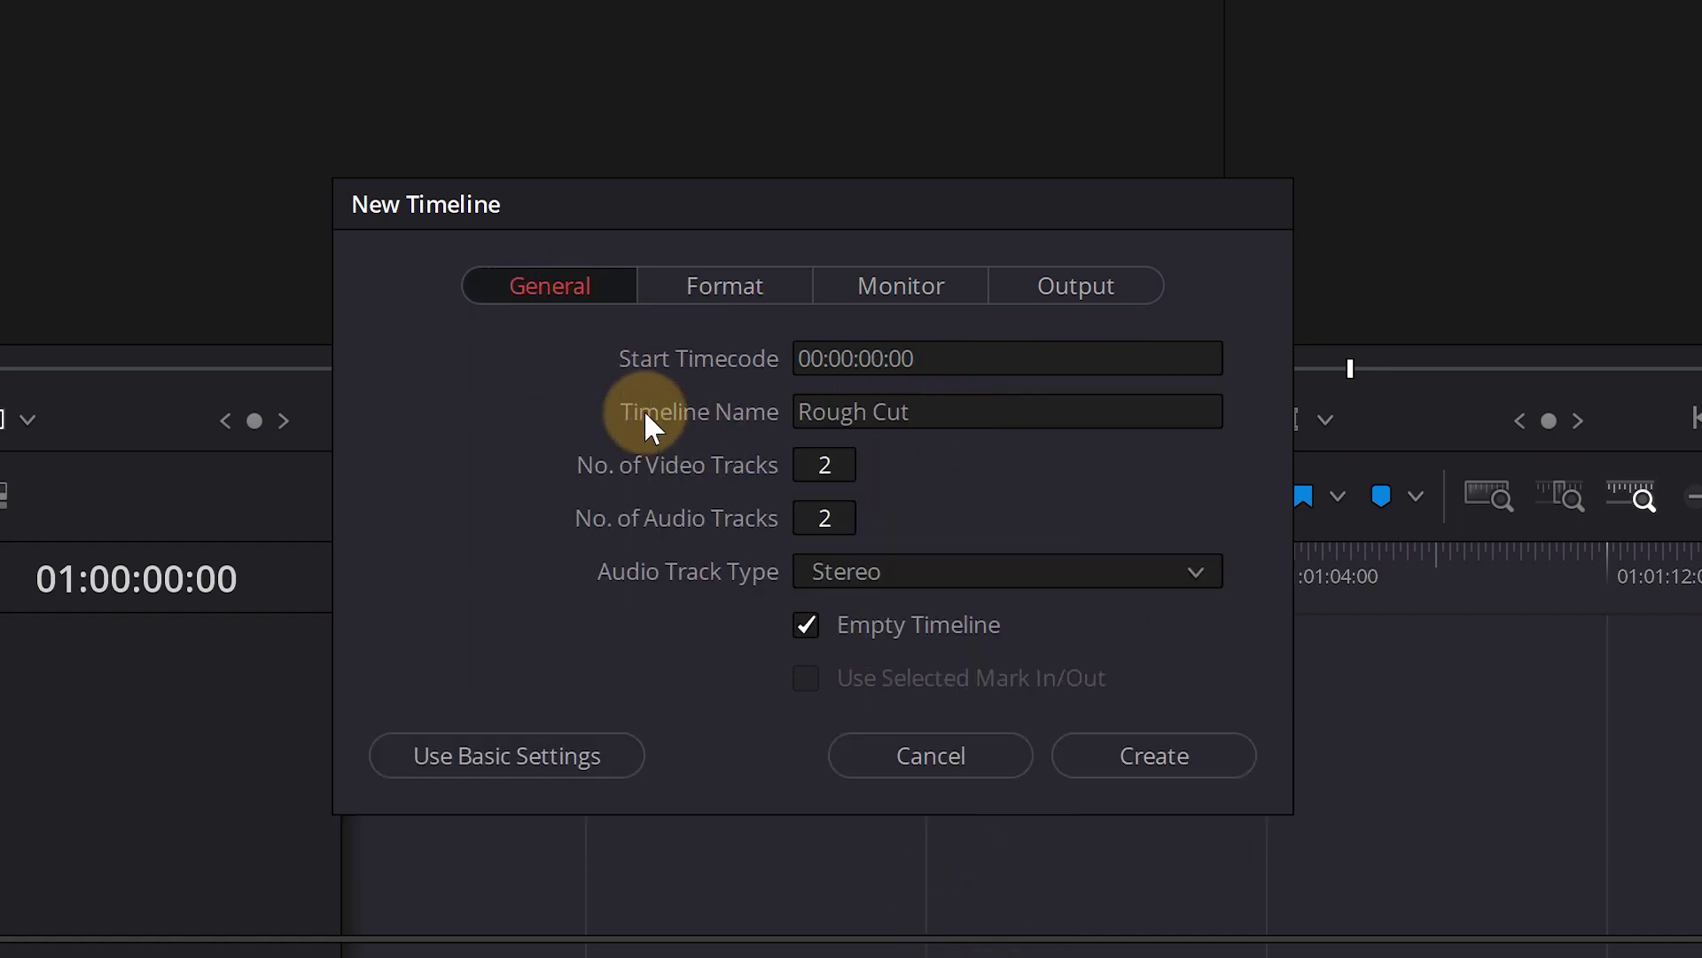
pyautogui.click(1142, 752)
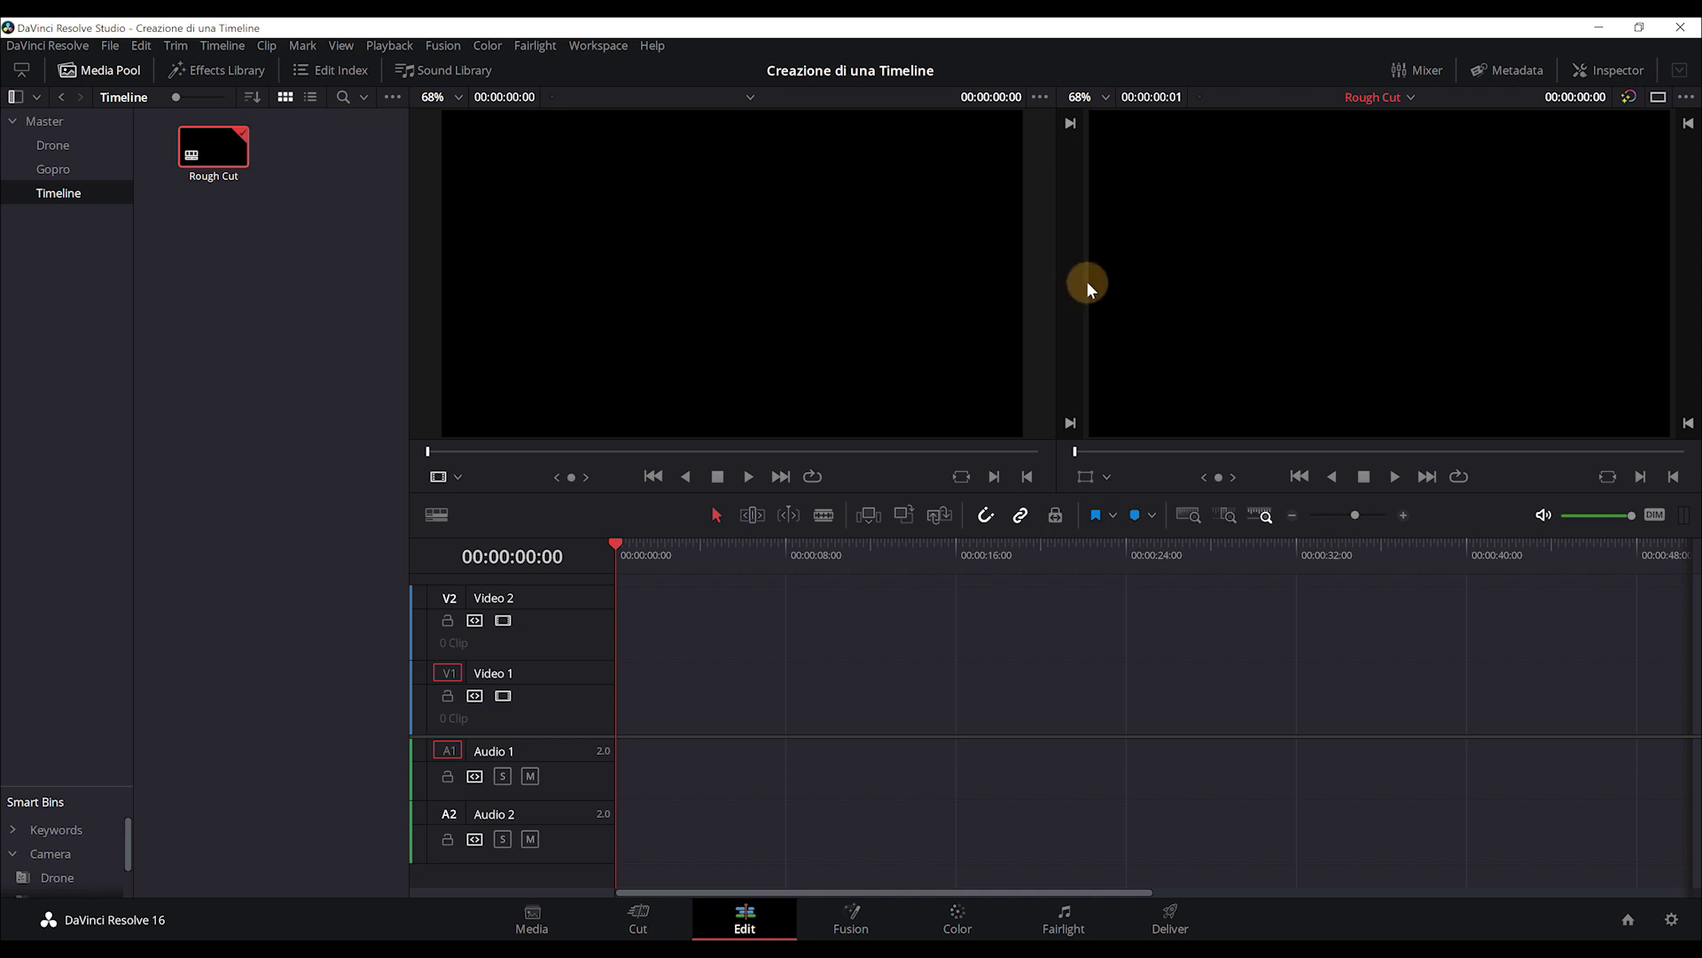
# Load DJI_0113.MOV from the Master bin into the source viewer and scrub to an earlier frame
pyautogui.click(52, 128)
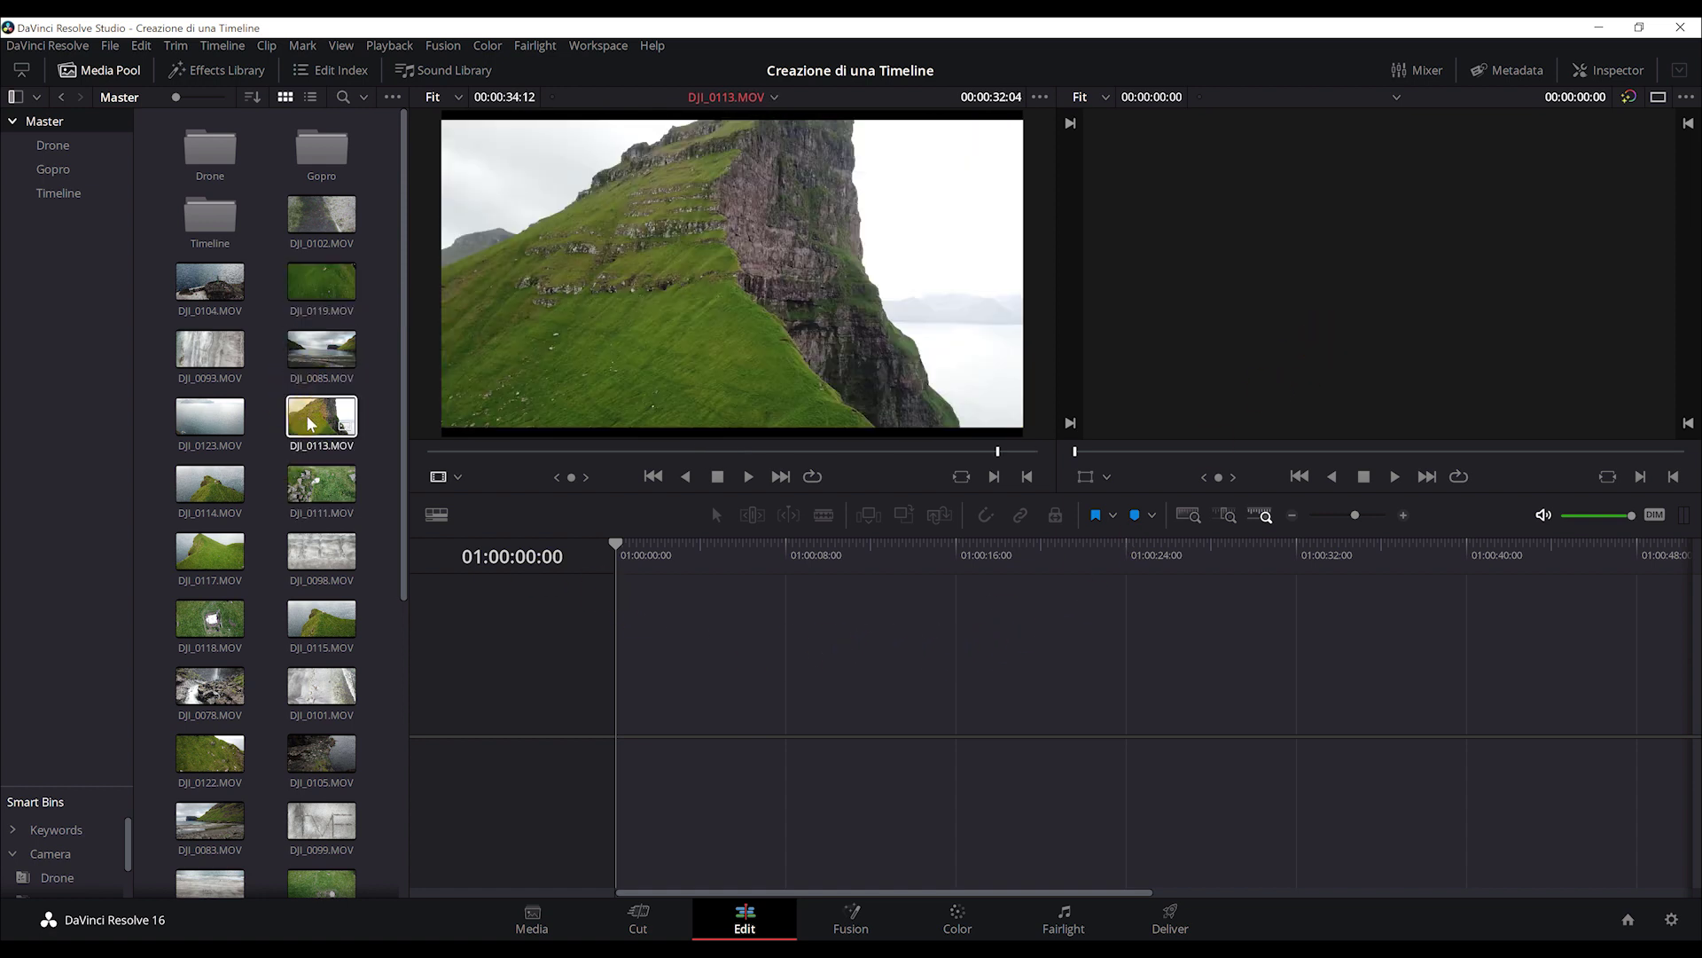
pyautogui.moveTo(328, 432); pyautogui.dragTo(714, 317)
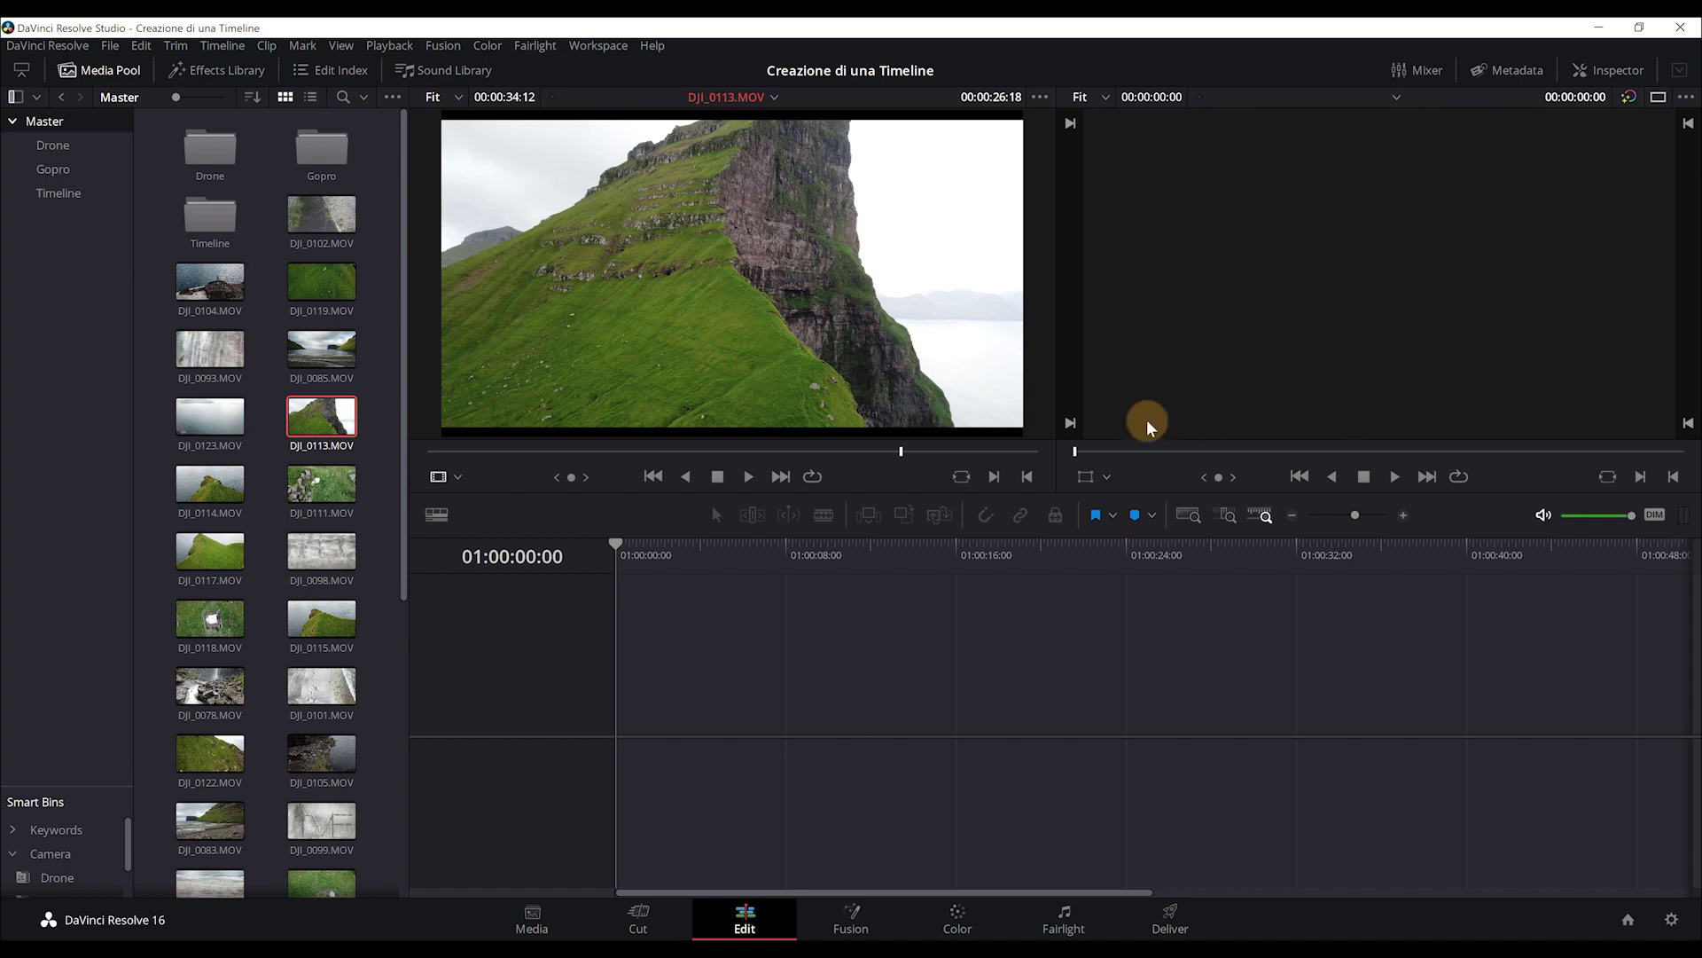
pyautogui.moveTo(523, 453); pyautogui.dragTo(632, 454)
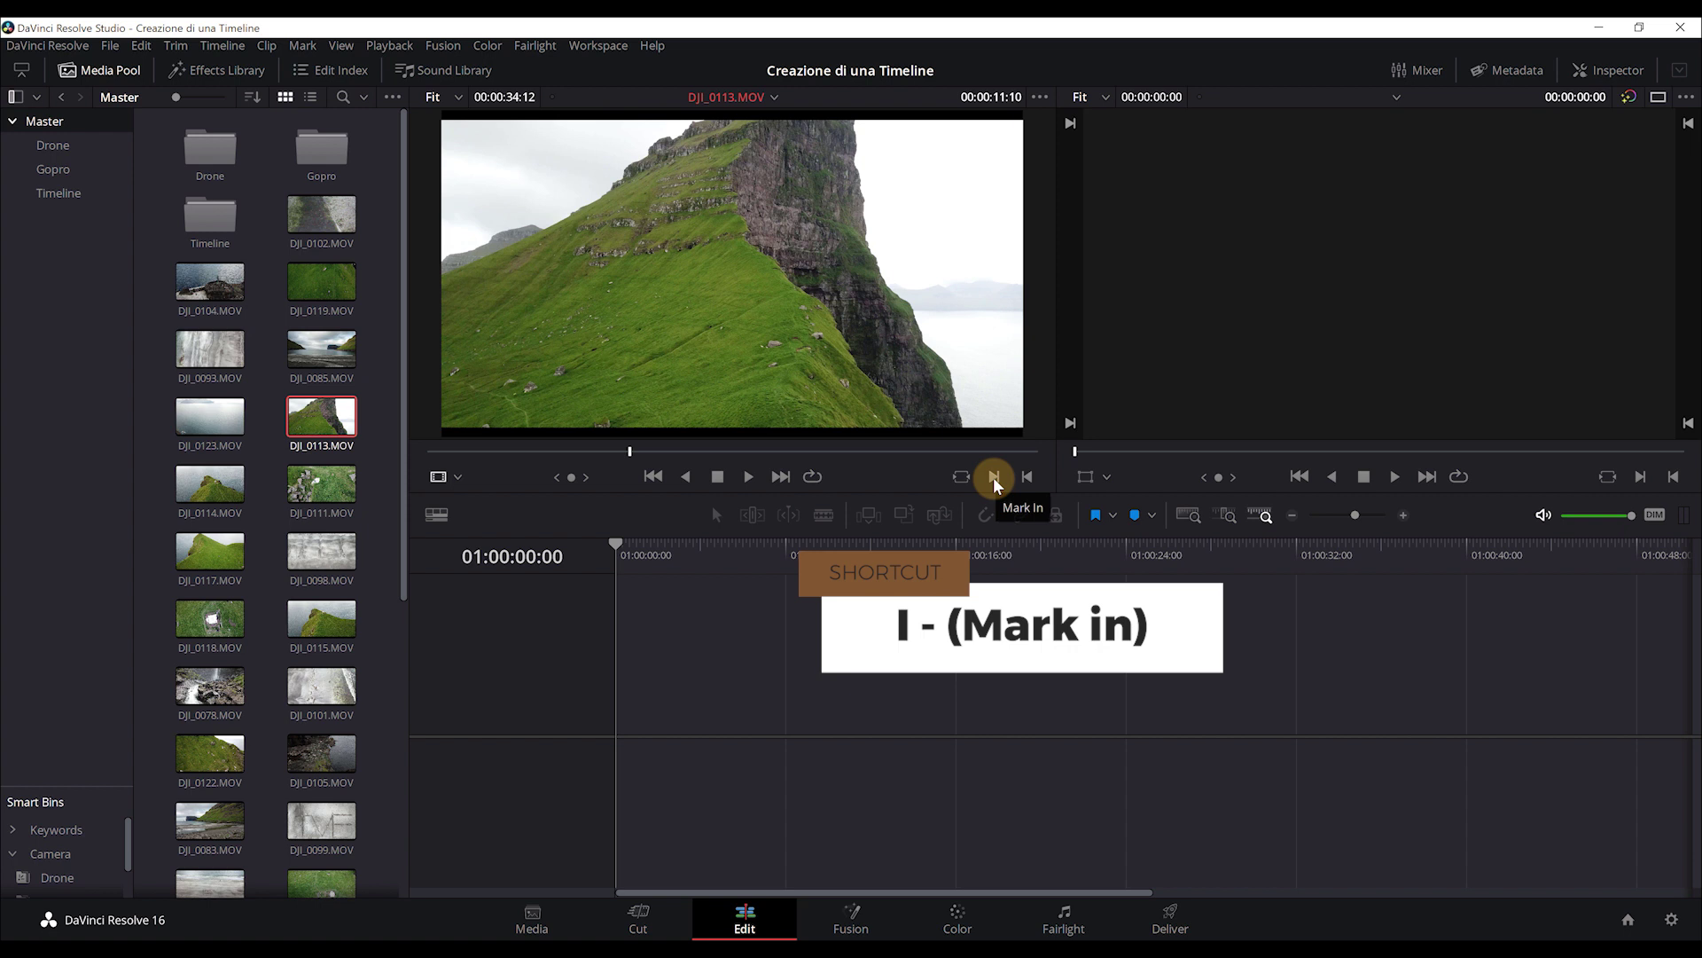
# Mark a 00:00:10:01 in-to-out range on DJI_0113.MOV and drag it toward the timeline
pyautogui.click(995, 479)
pyautogui.click(802, 452)
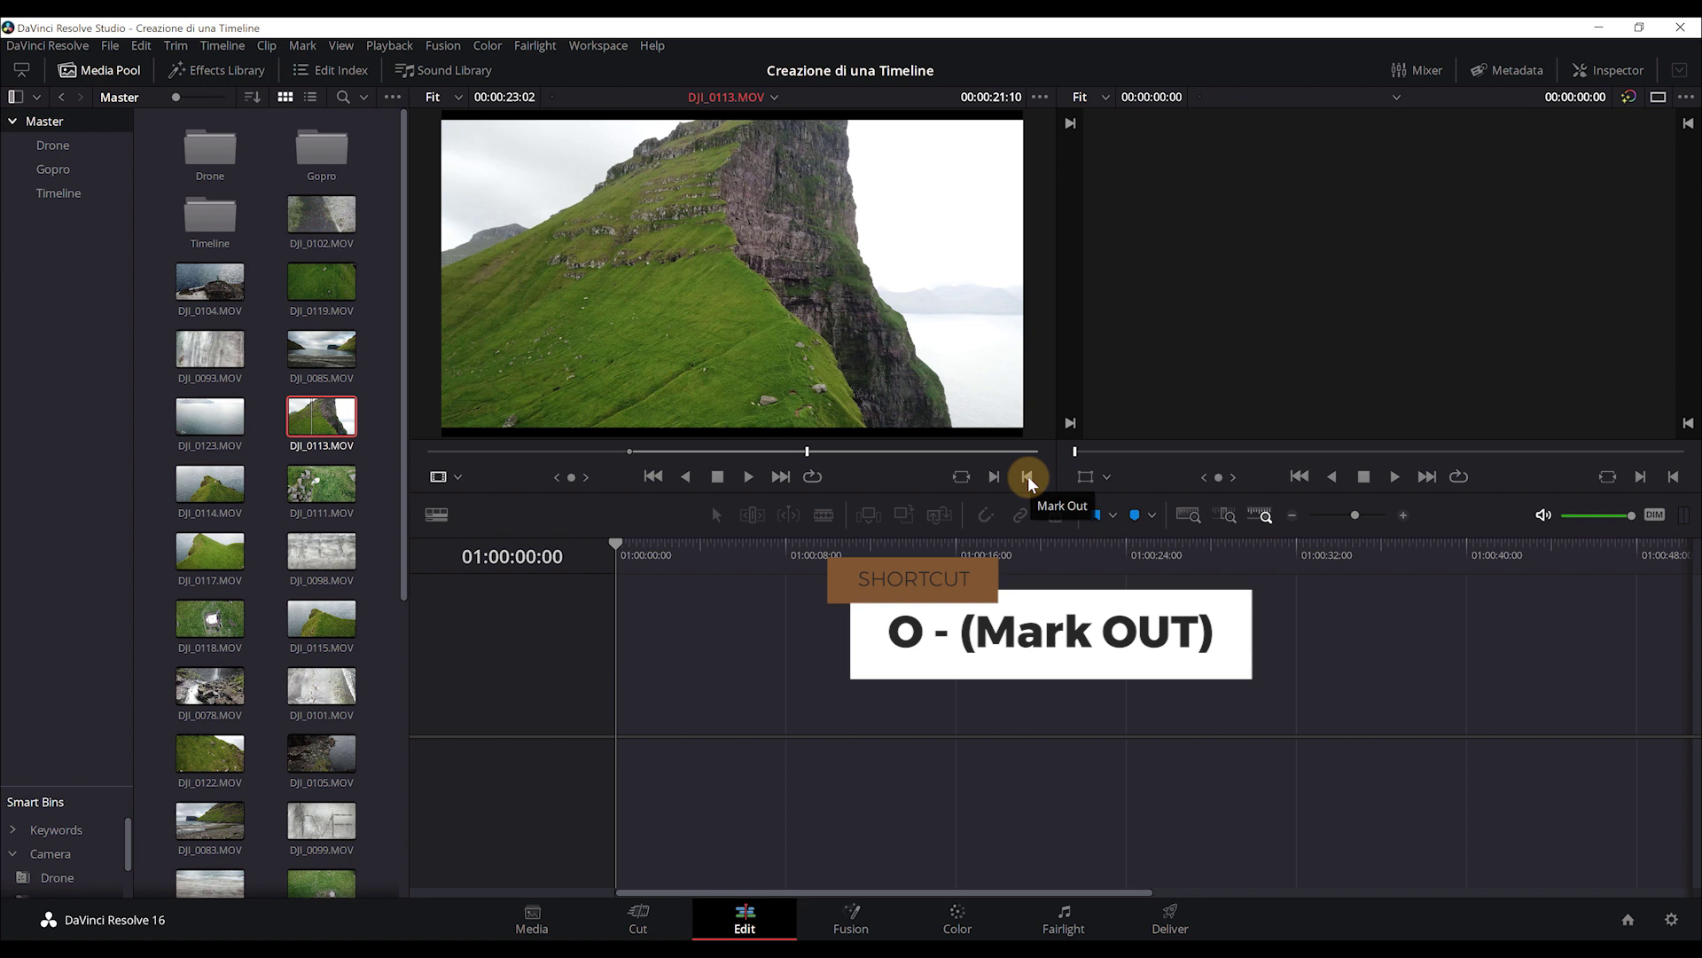
pyautogui.click(1028, 479)
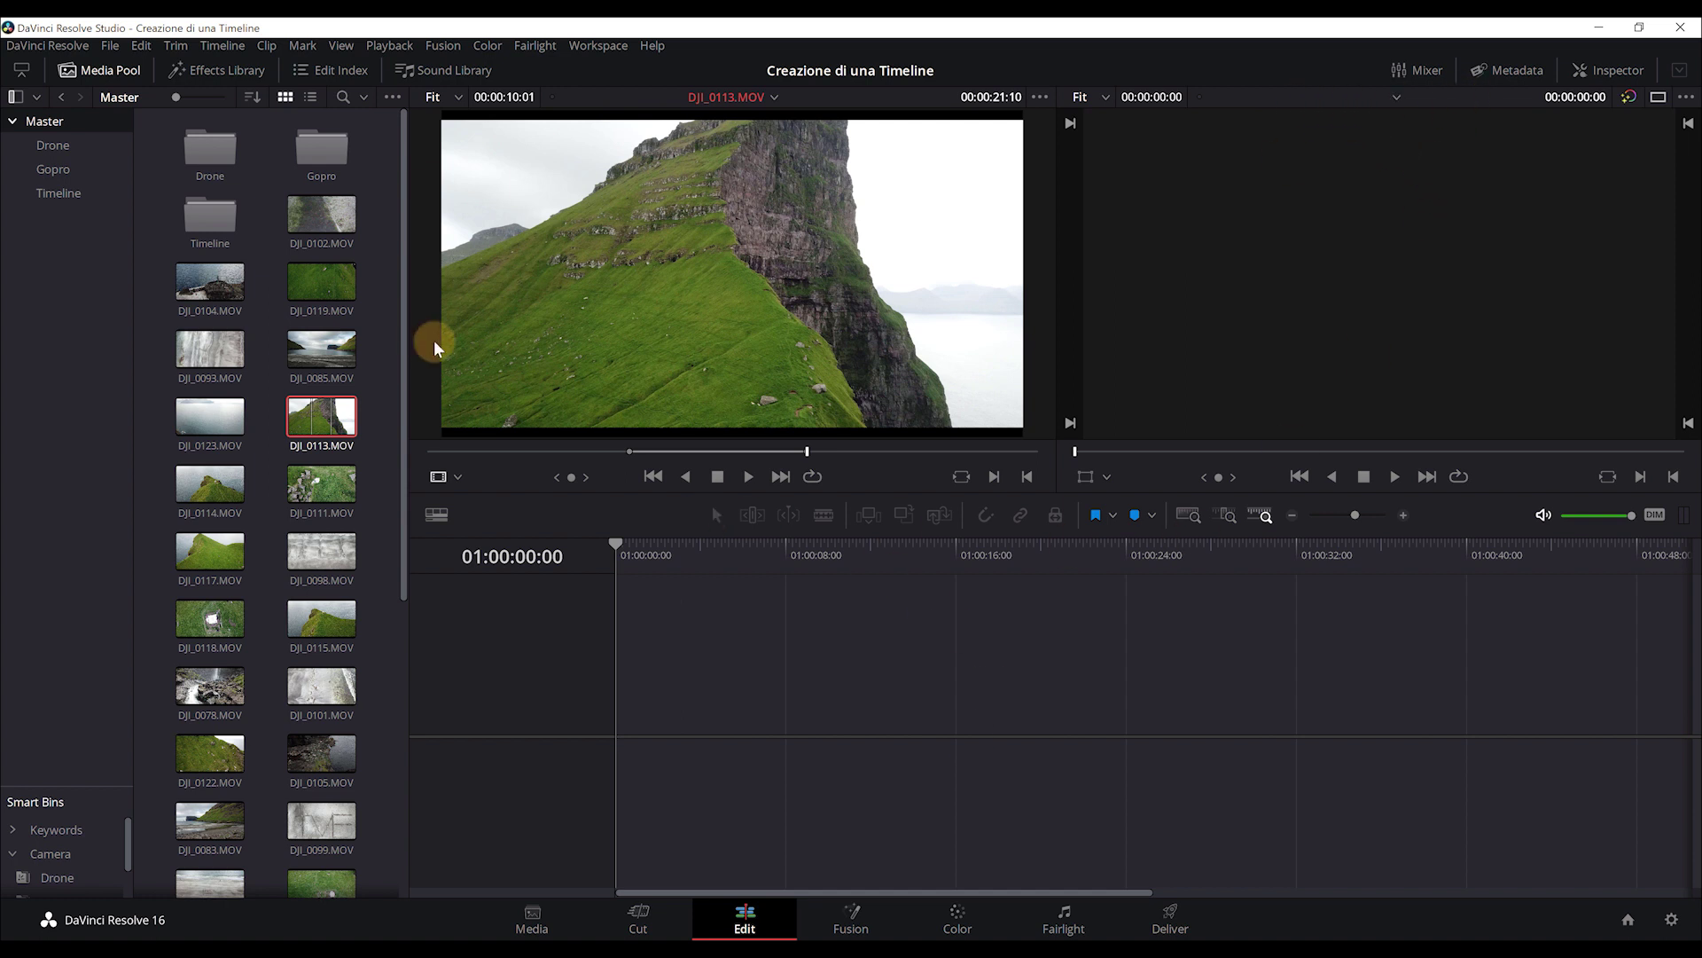
pyautogui.moveTo(676, 296)
pyautogui.mouseDown()
pyautogui.moveTo(757, 591)
pyautogui.moveTo(645, 760)
pyautogui.mouseUp()
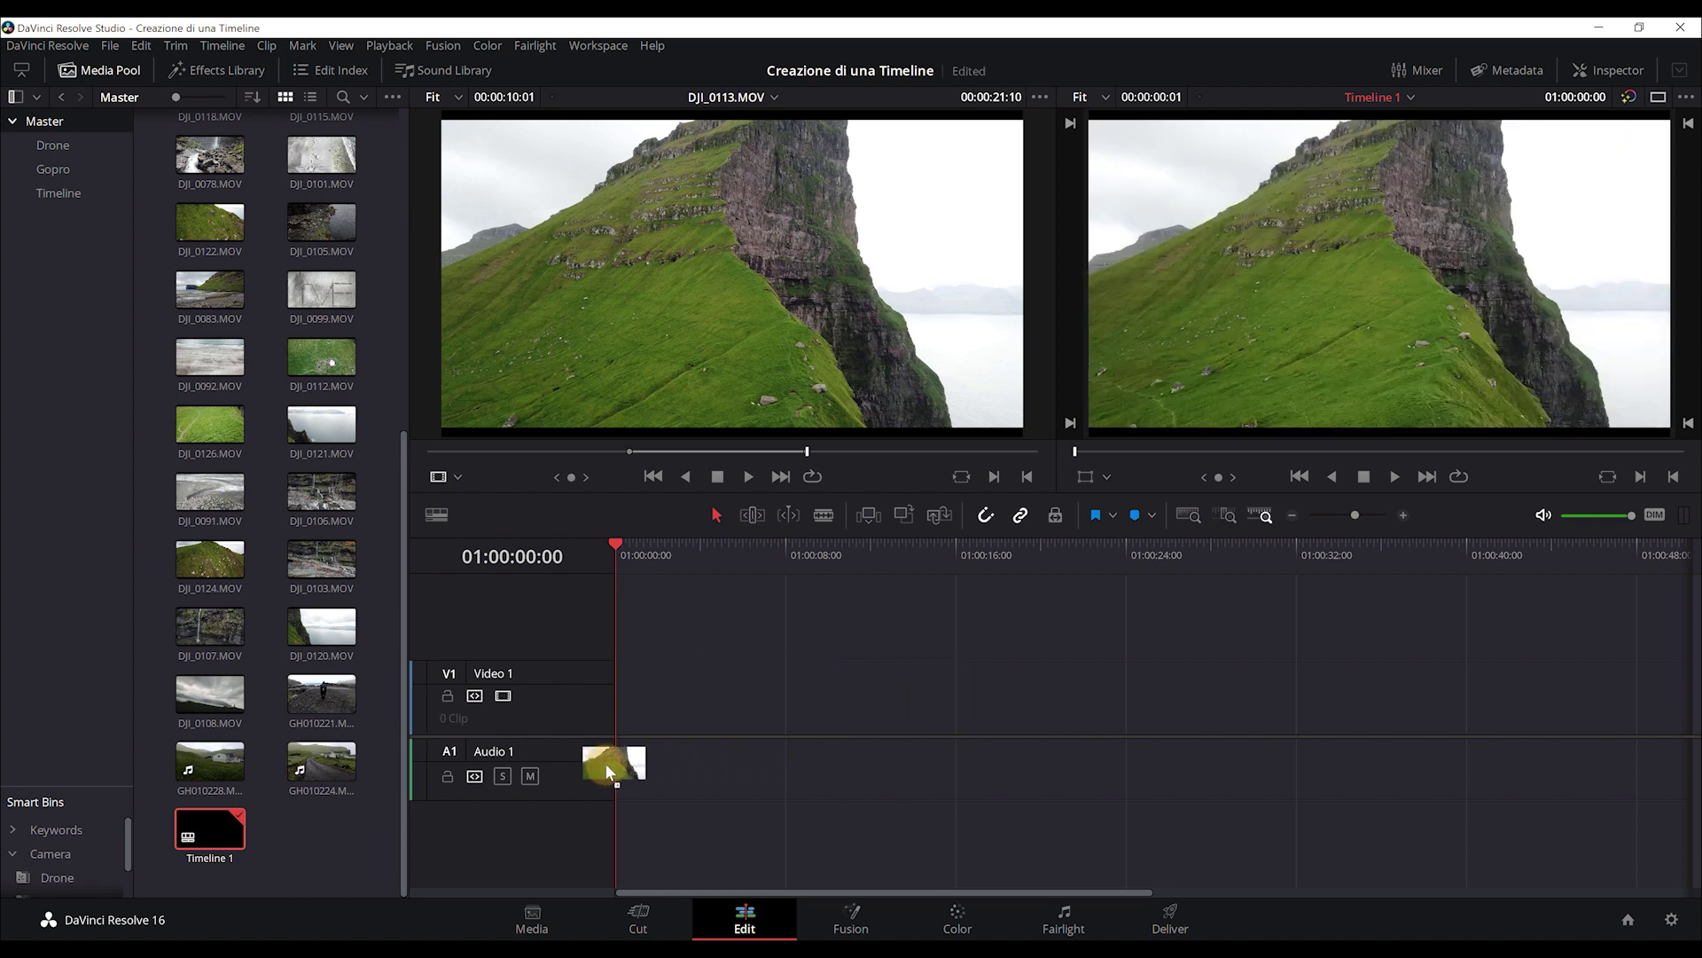
# Place DJI_0113.MOV at the start of Video 1 and move Timeline 1 into the Timeline bin
pyautogui.moveTo(646, 761); pyautogui.dragTo(624, 688)
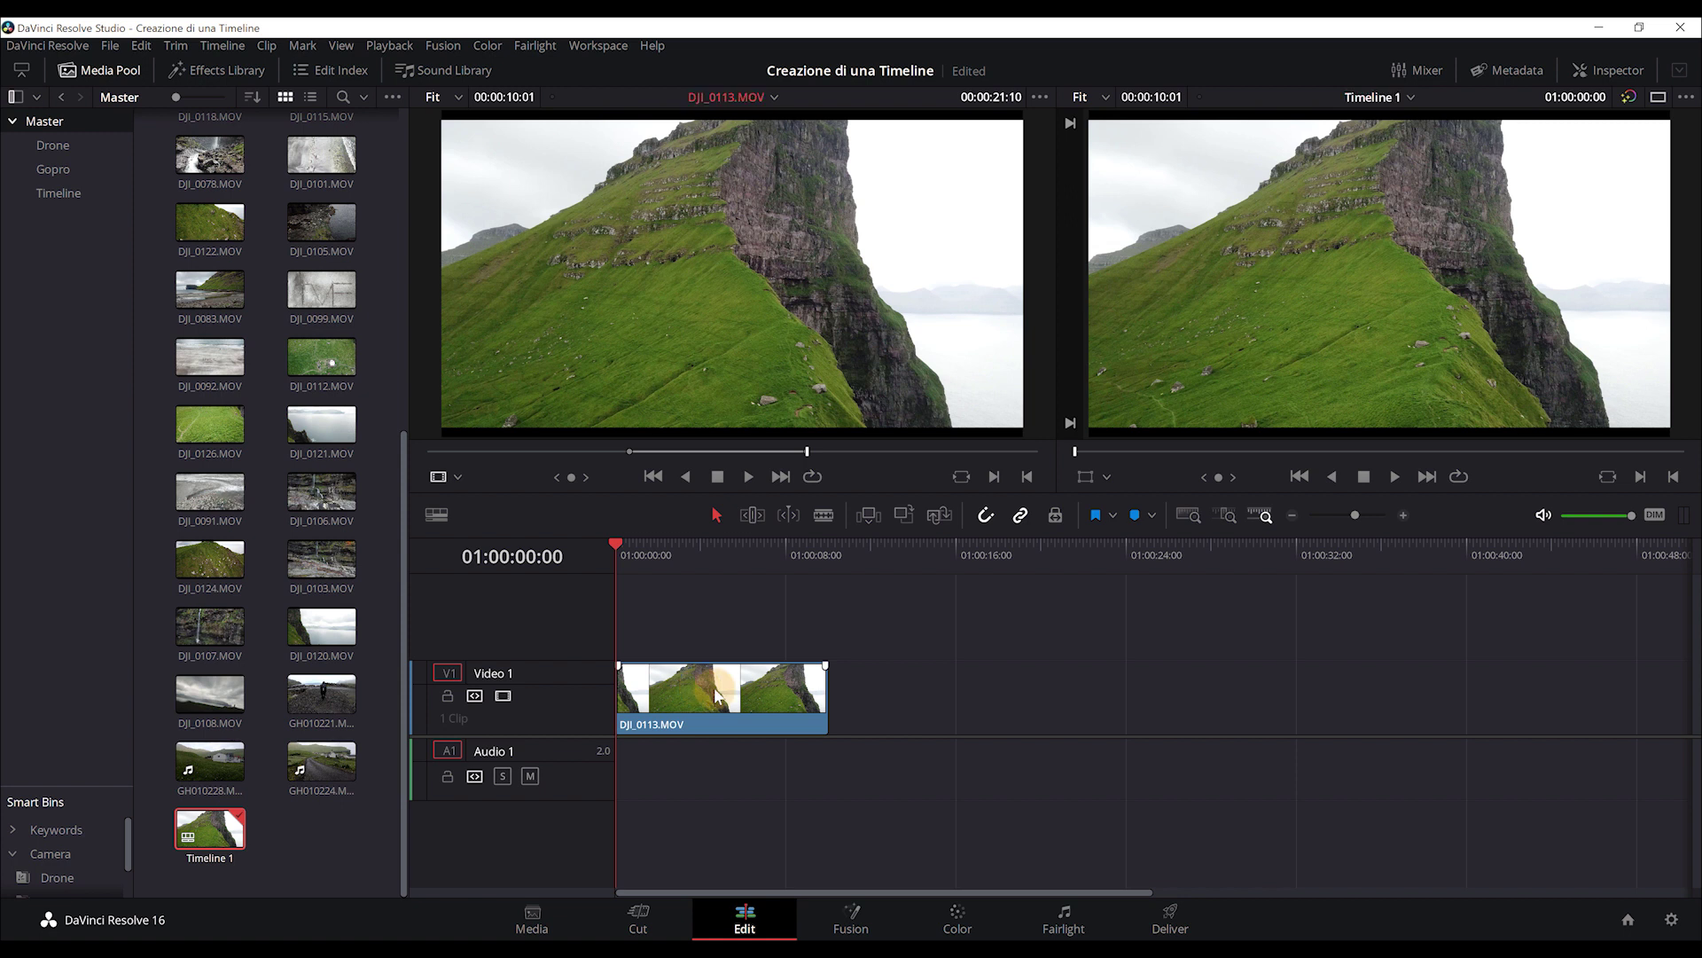
pyautogui.click(89, 232)
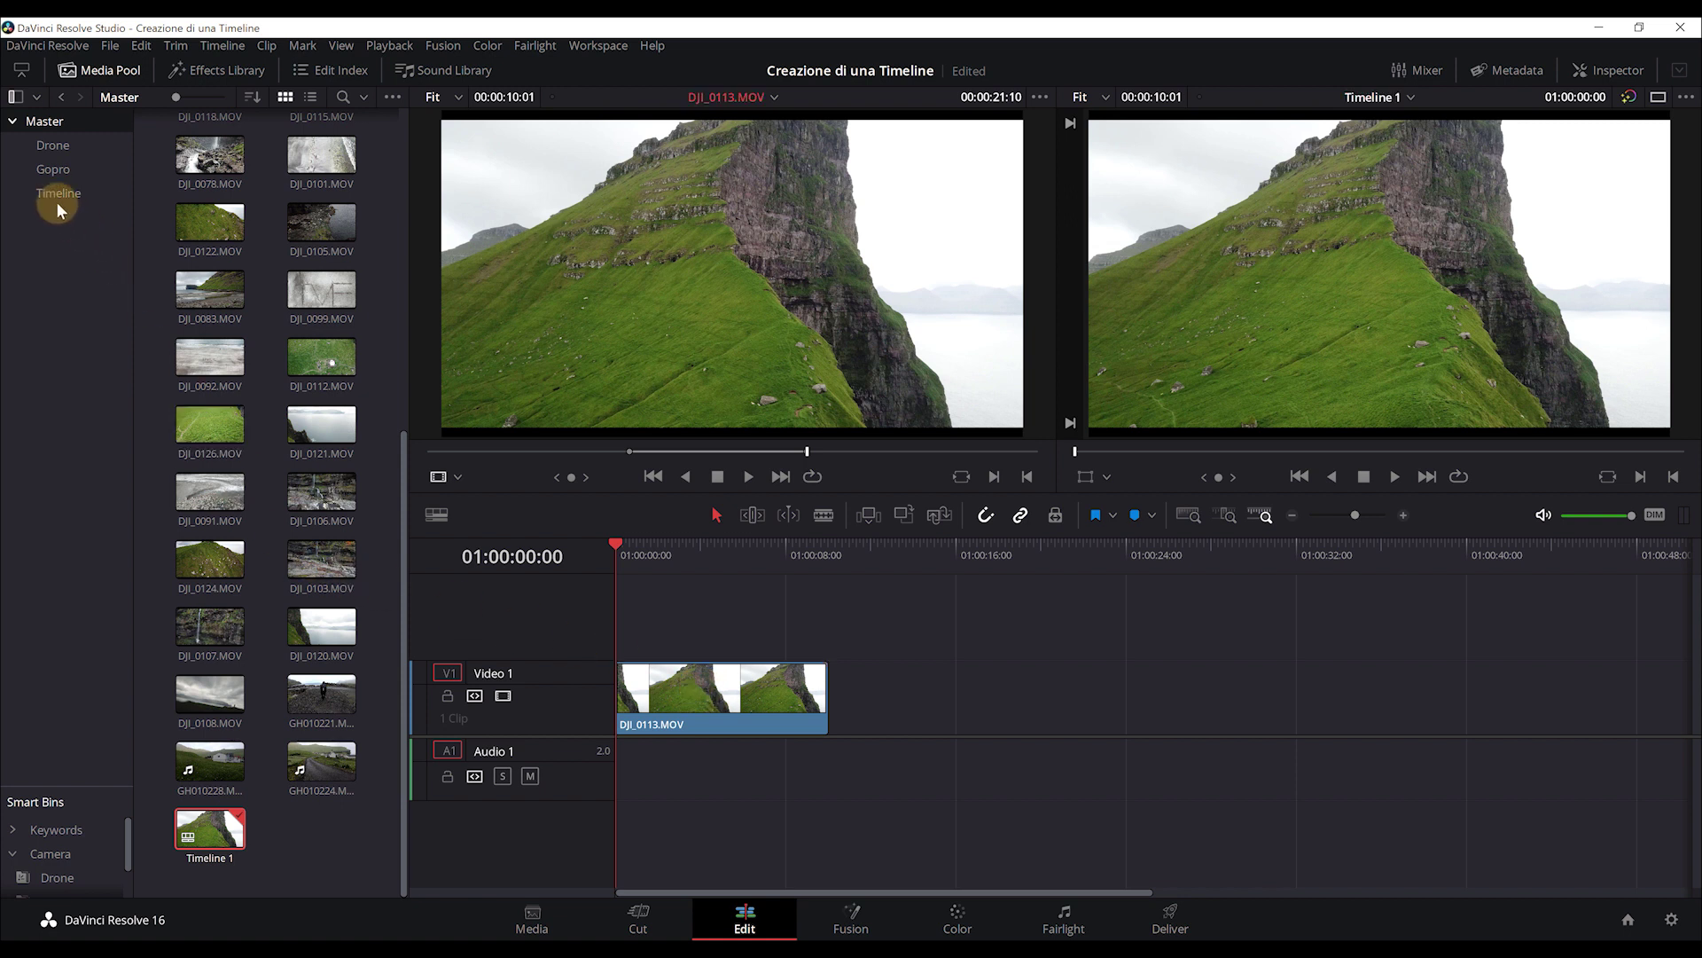
pyautogui.scroll(-5, 239, 665)
pyautogui.scroll(-4, 247, 510)
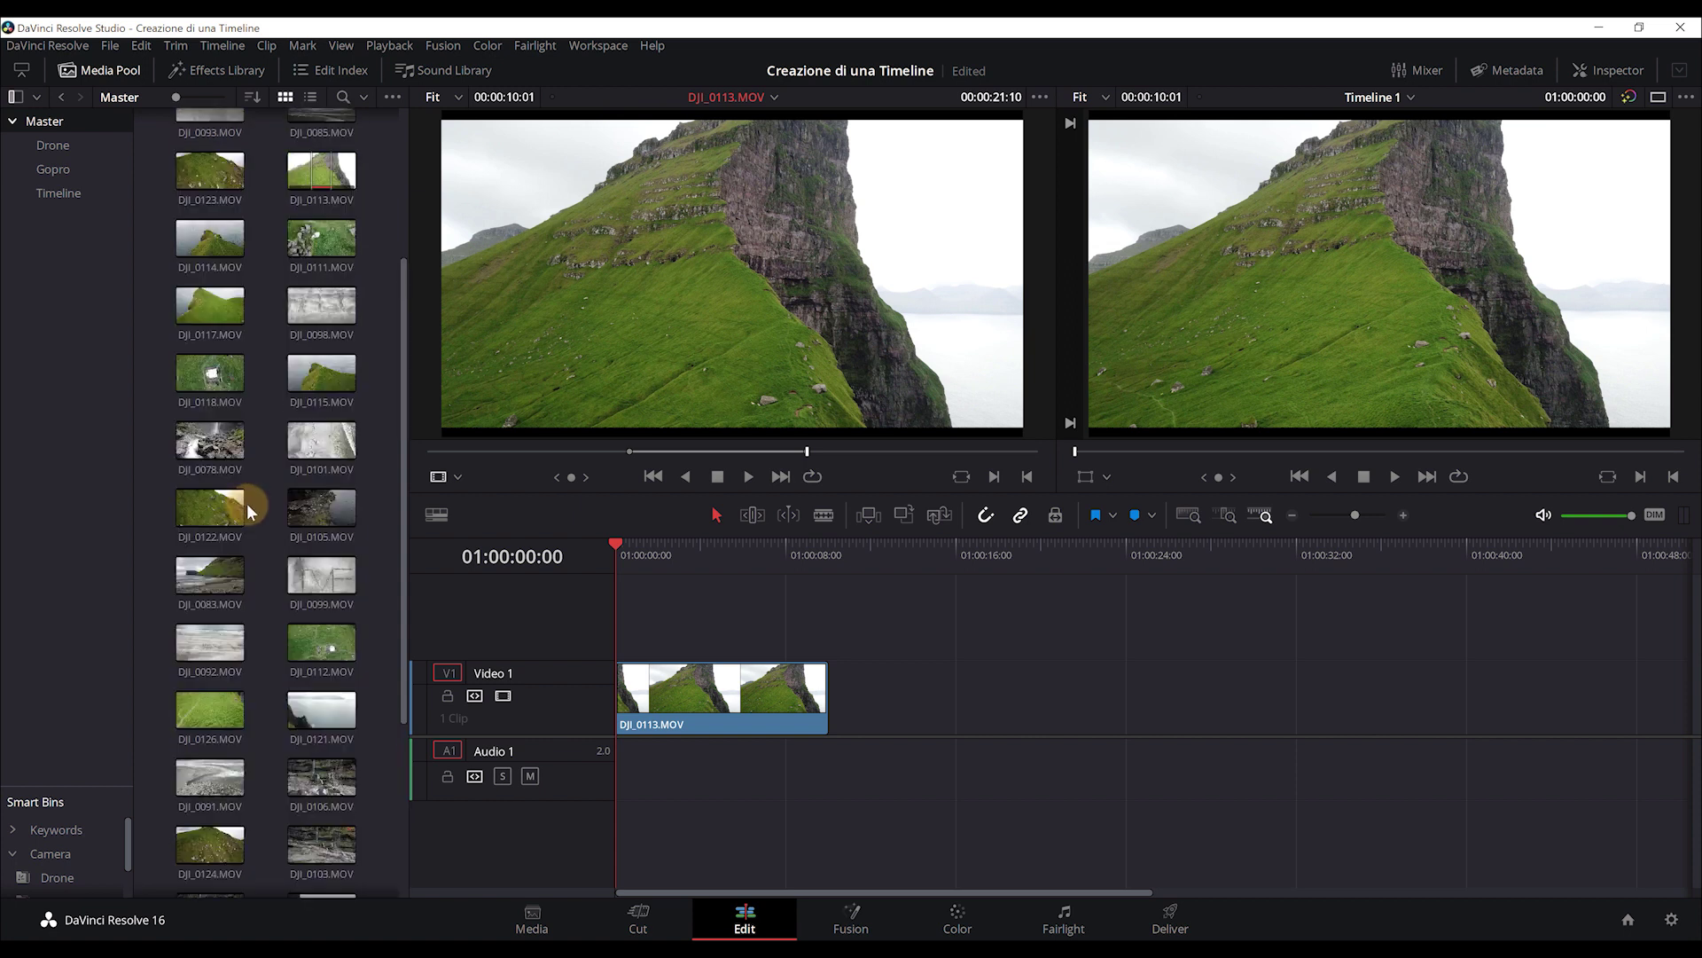
pyautogui.moveTo(211, 829); pyautogui.dragTo(64, 200)
pyautogui.click(62, 195)
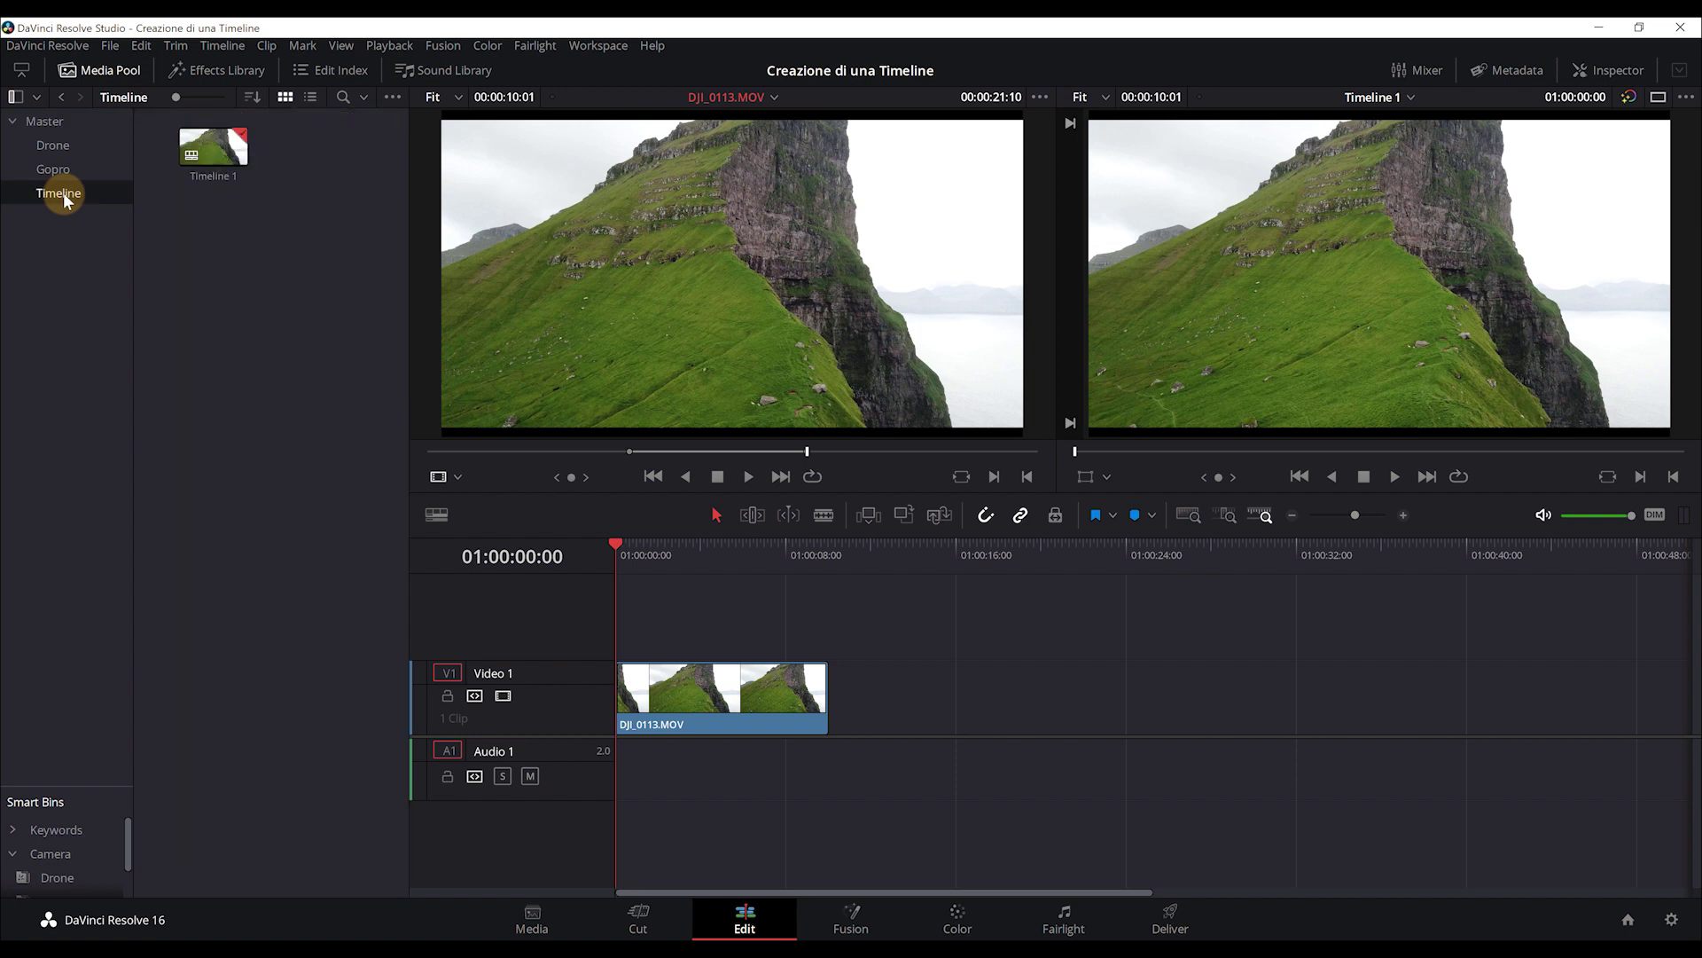
# Show the Gopro bin's nine MP4 clips in List View, sorted ascending by Start TC
pyautogui.click(530, 922)
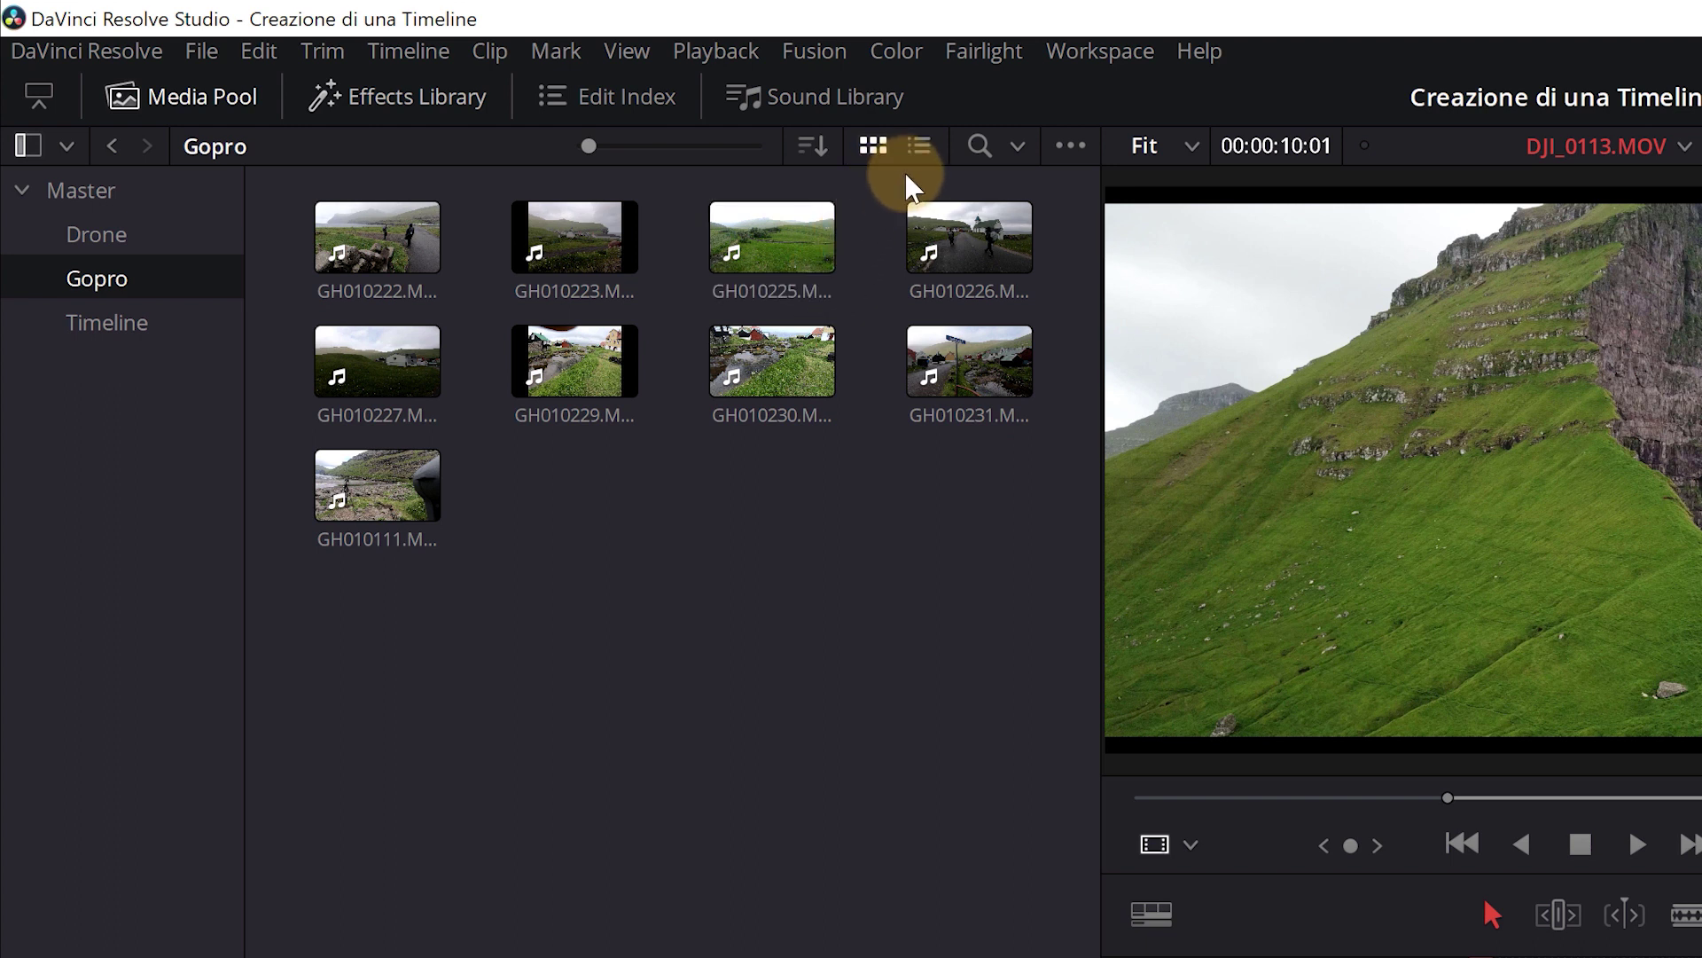
pyautogui.click(390, 266)
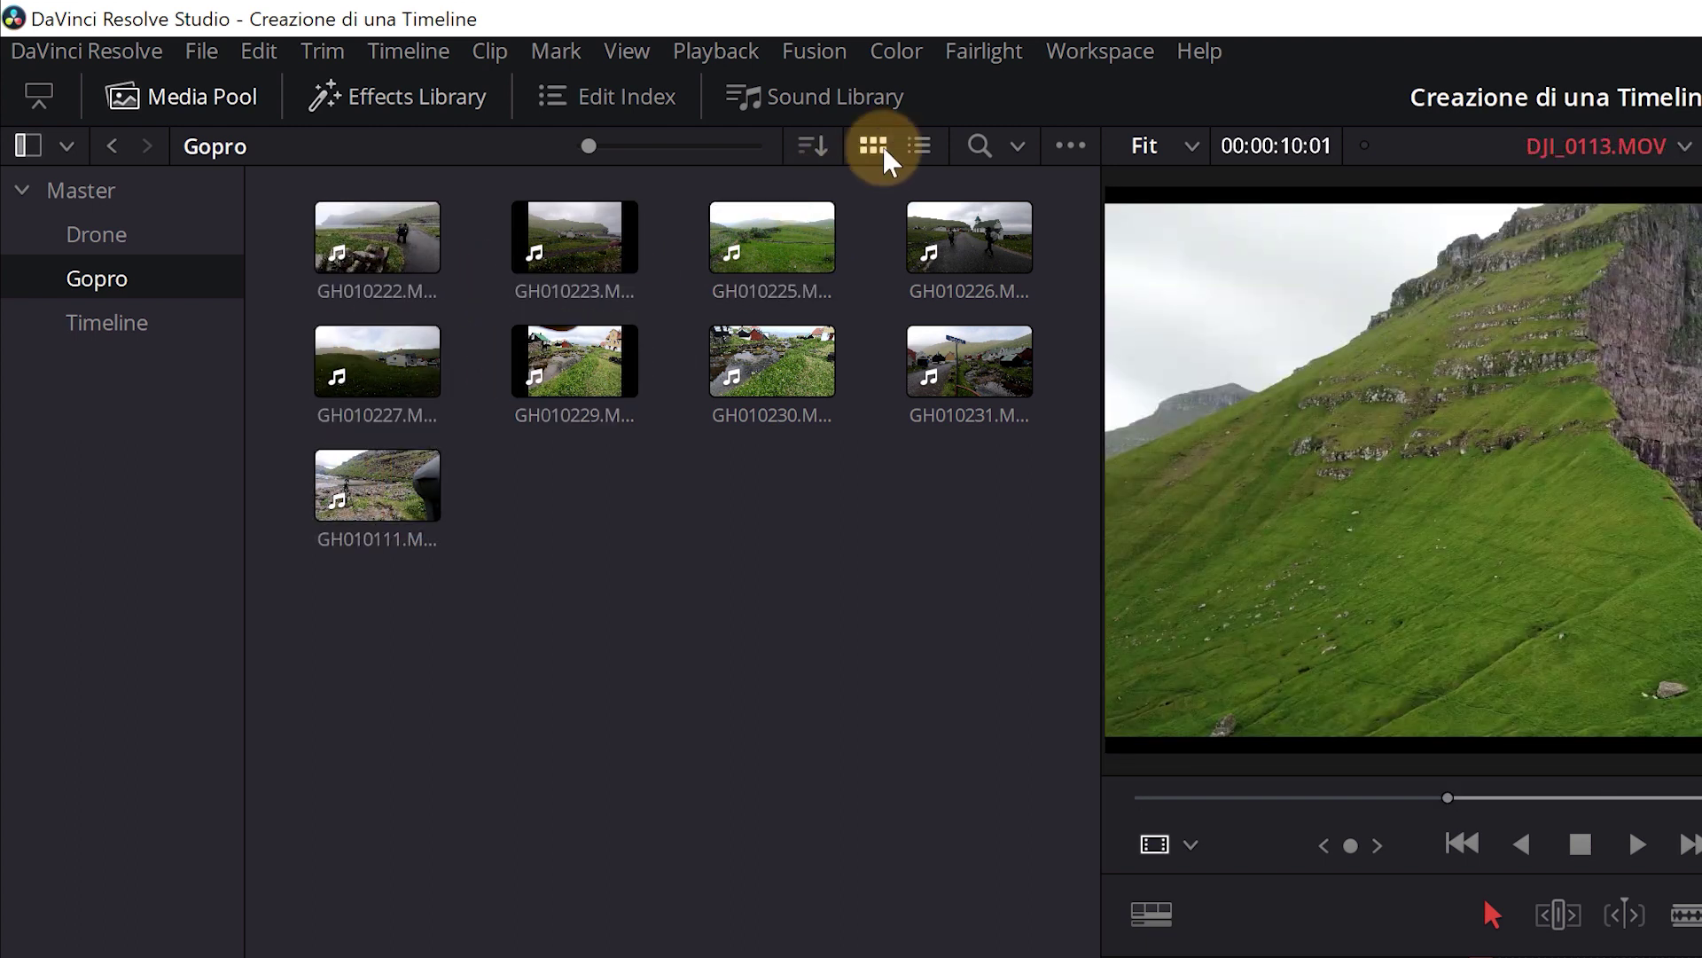
pyautogui.click(922, 151)
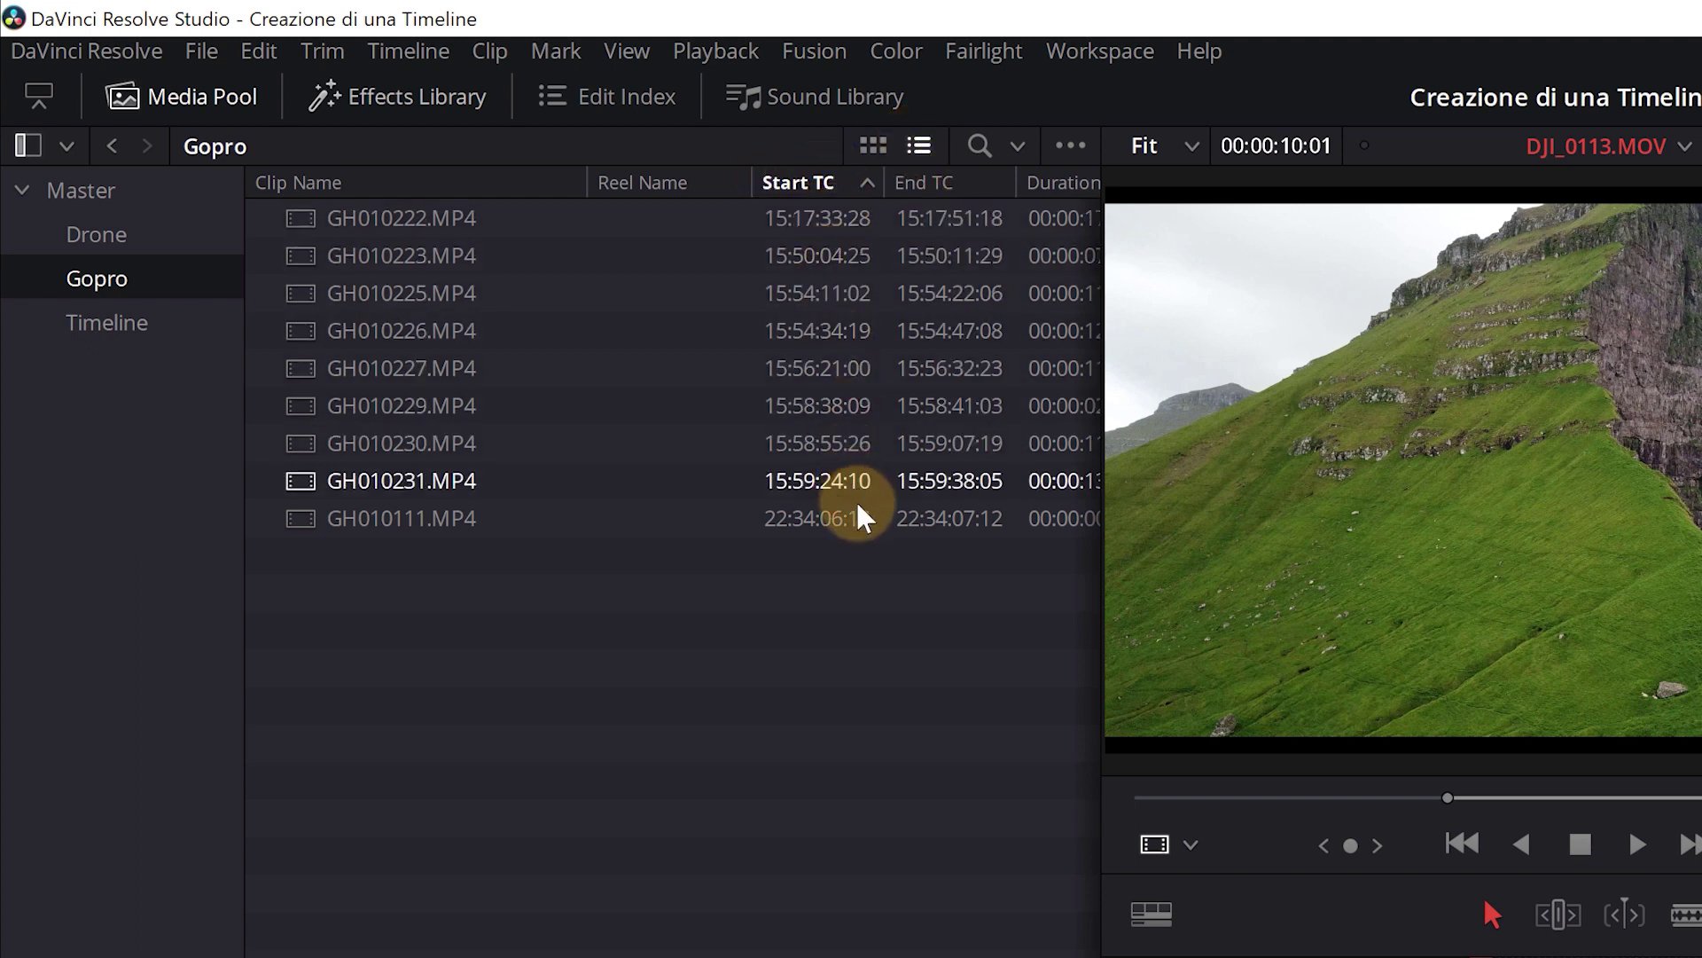
pyautogui.click(841, 182)
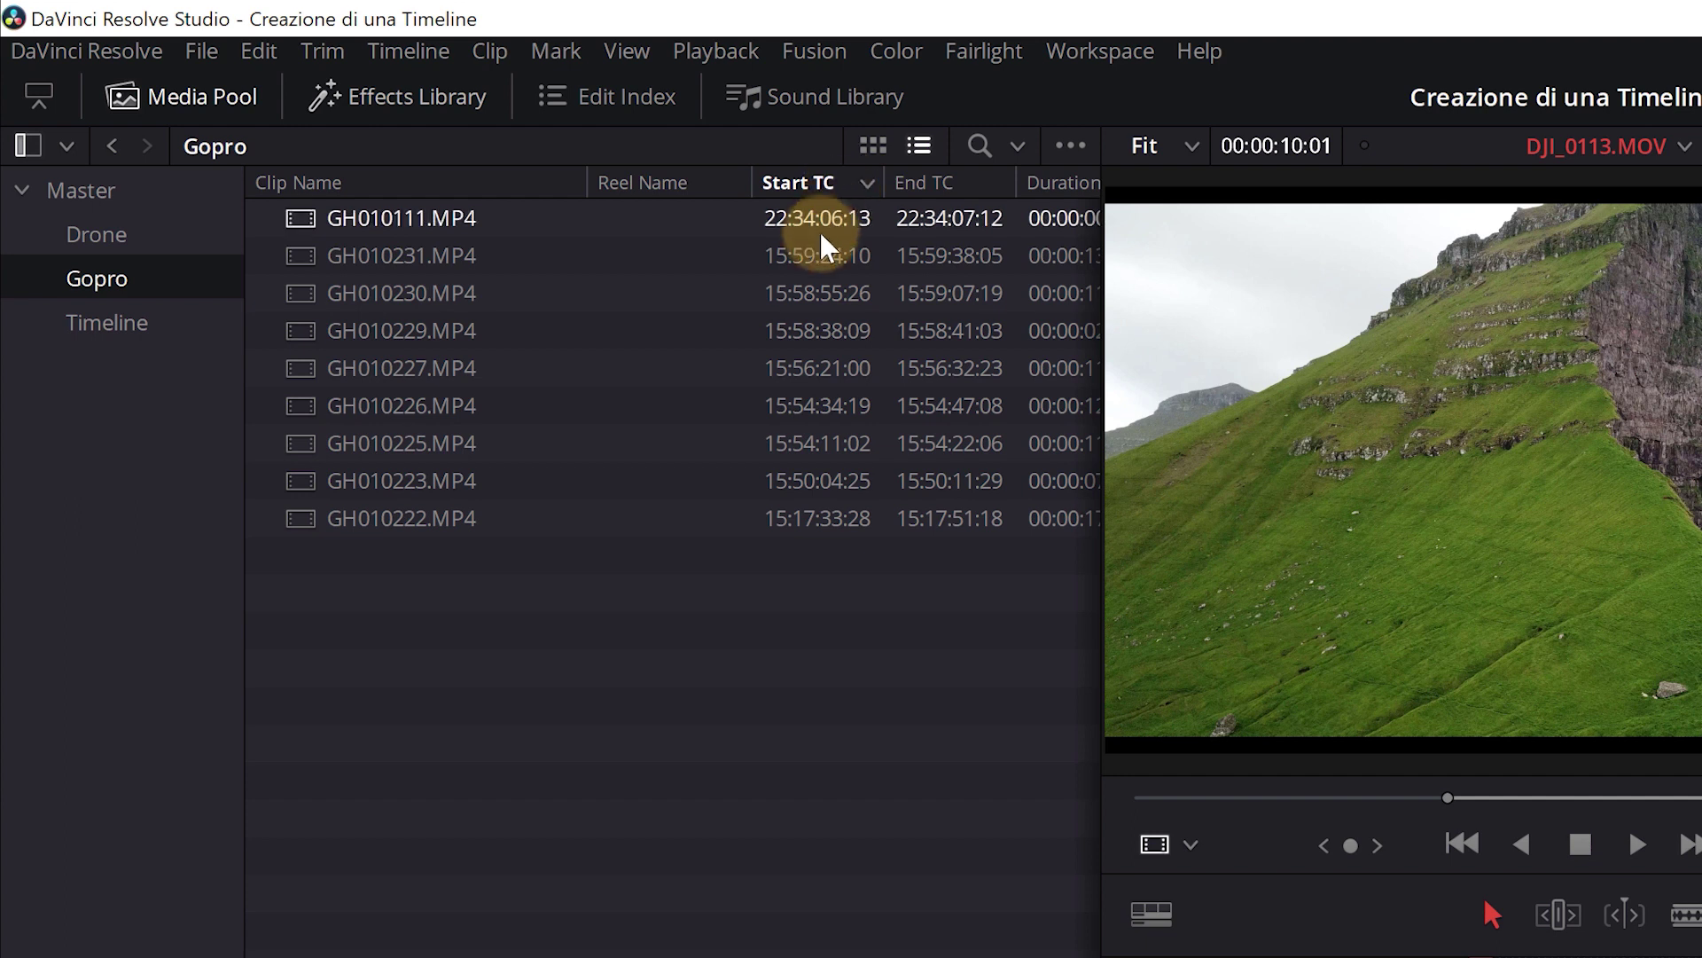
pyautogui.click(816, 186)
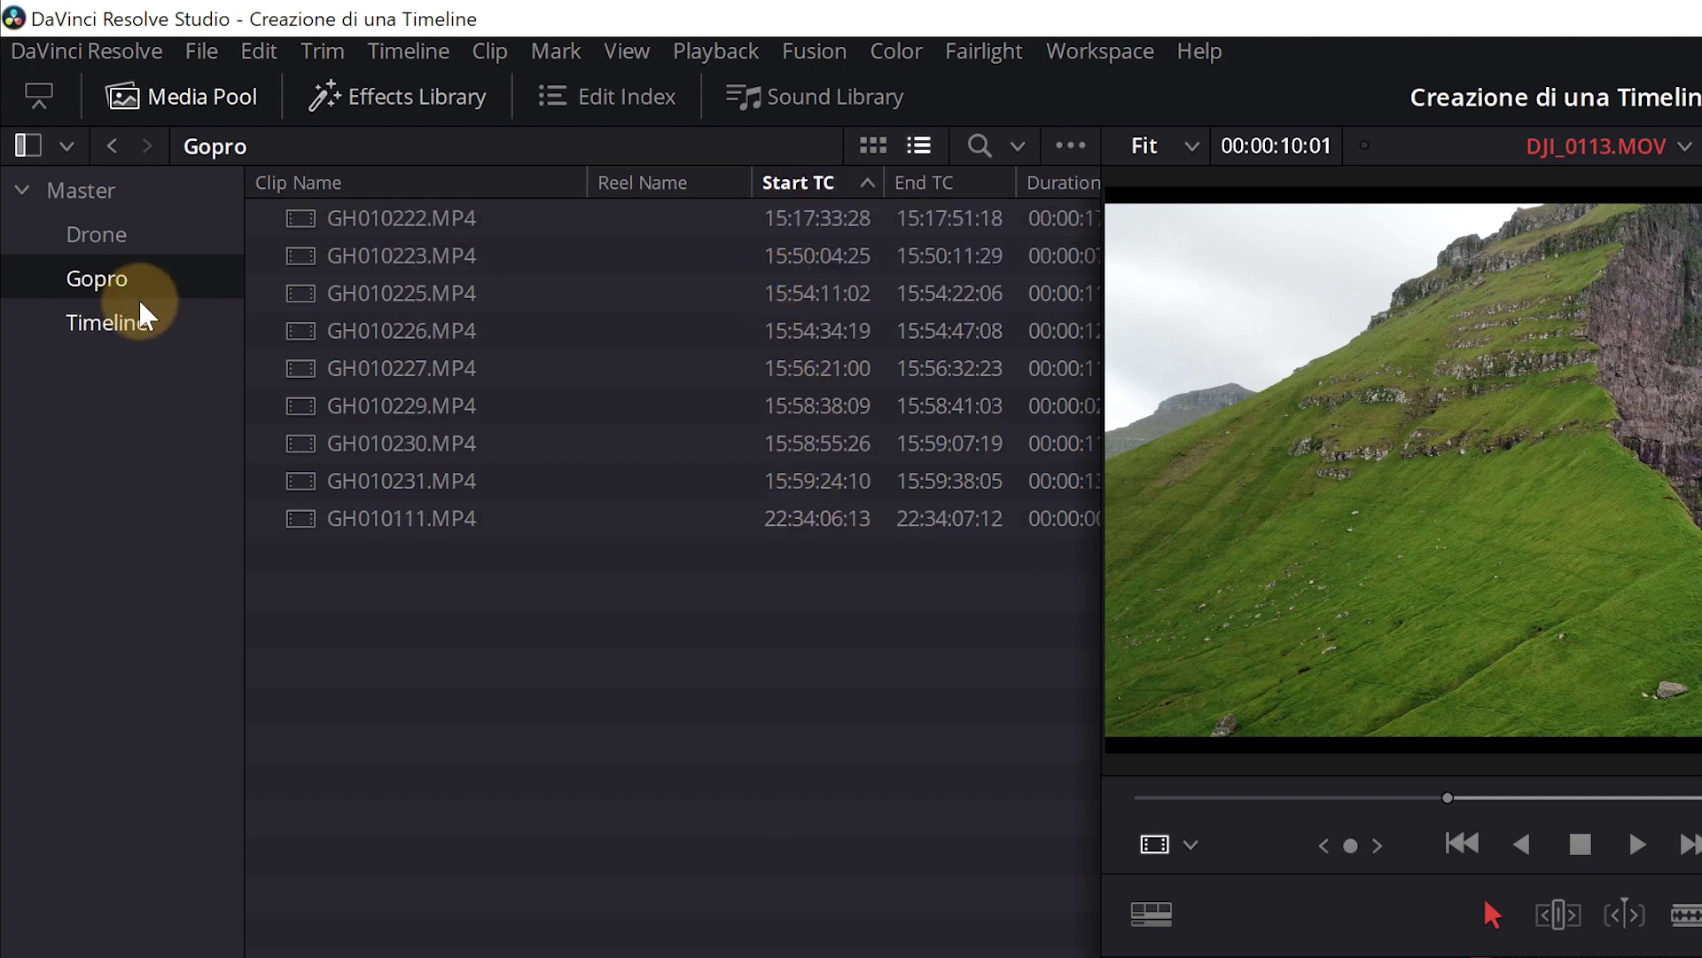
# Create a timeline named 'Gopro' from the Gopro bin, starting at 00:00:00:00
pyautogui.rightClick(103, 279)
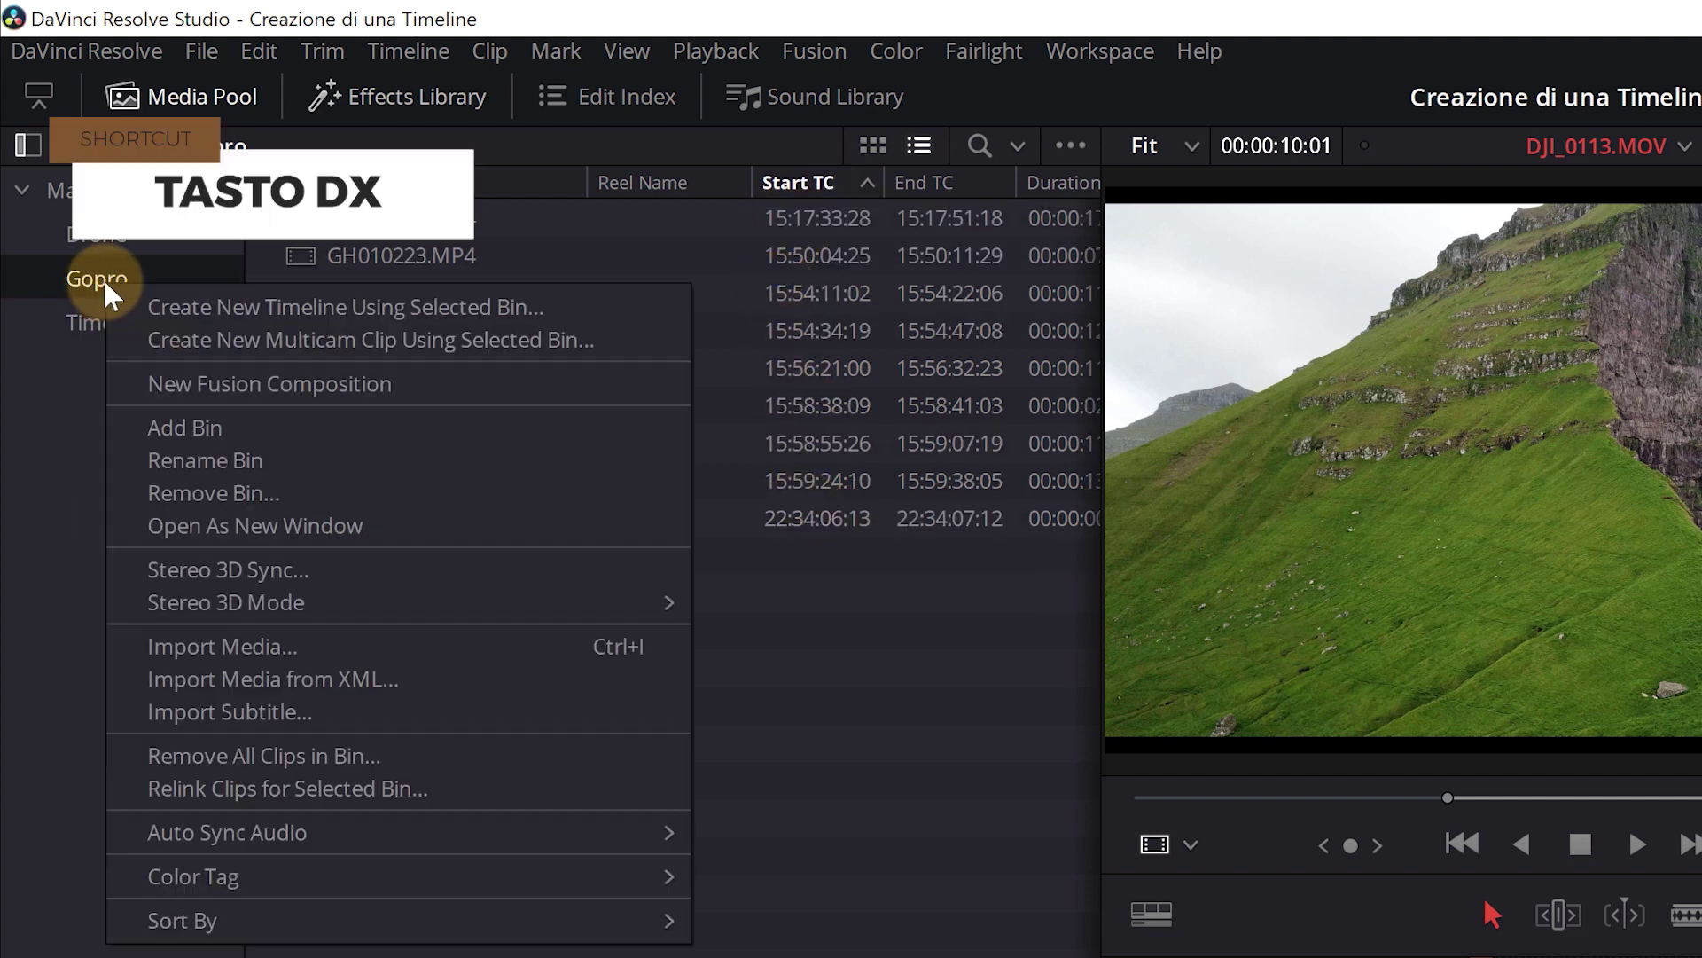
pyautogui.click(170, 315)
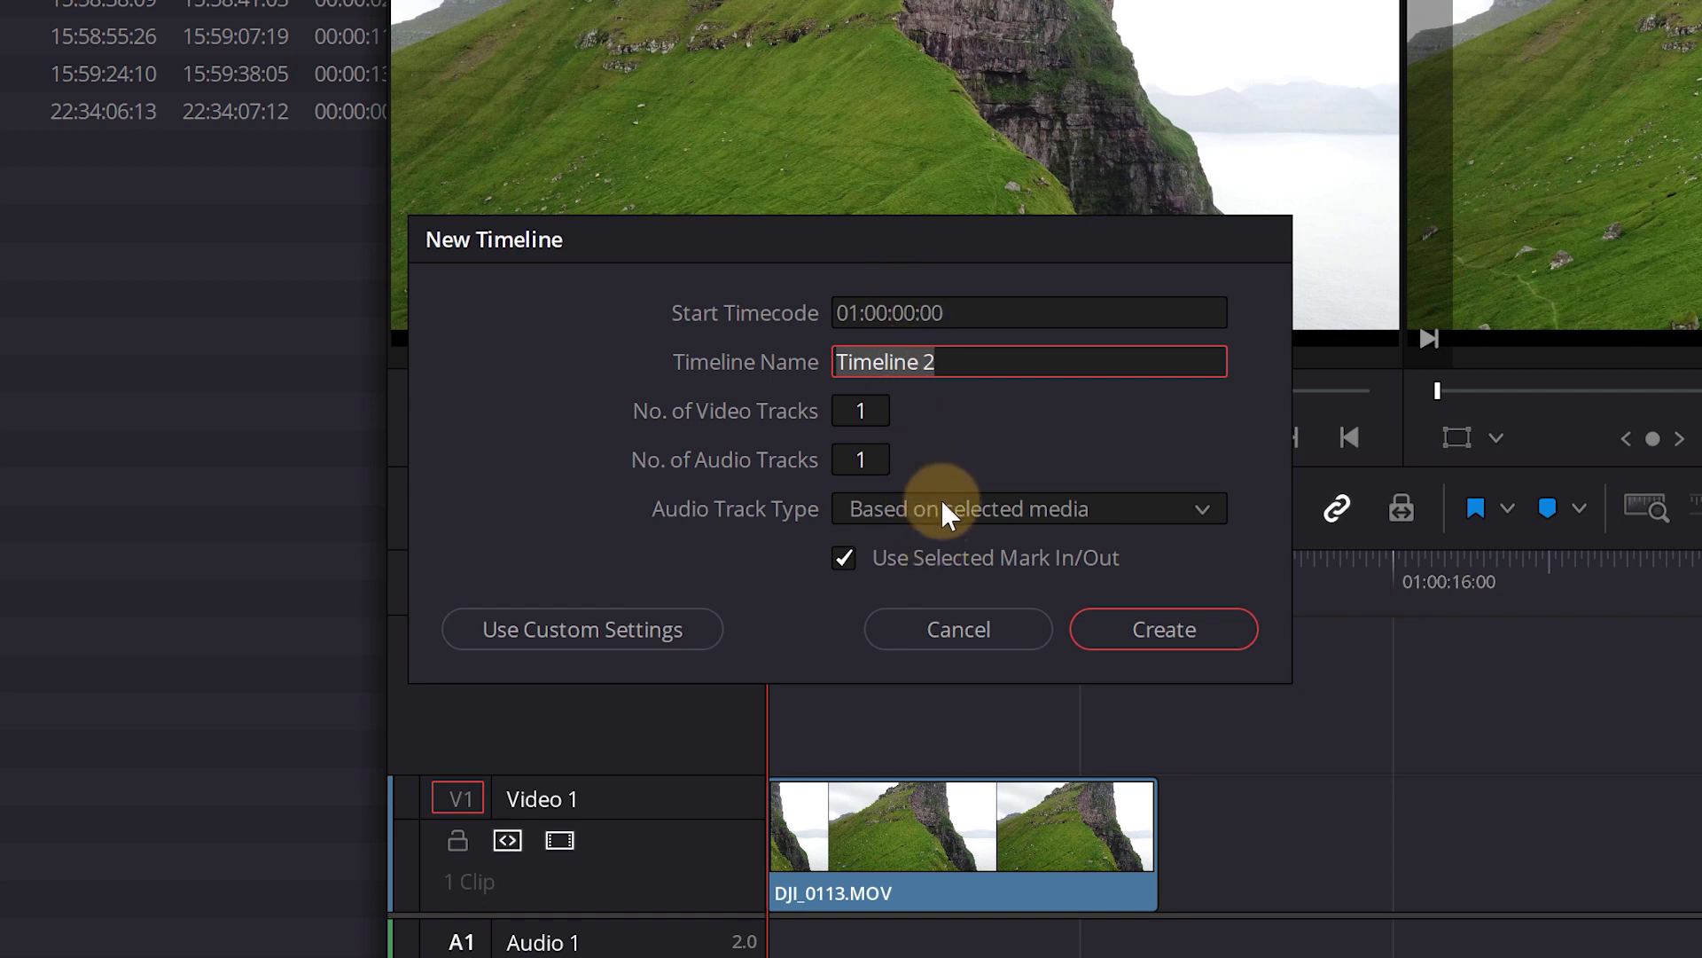
pyautogui.click(851, 315)
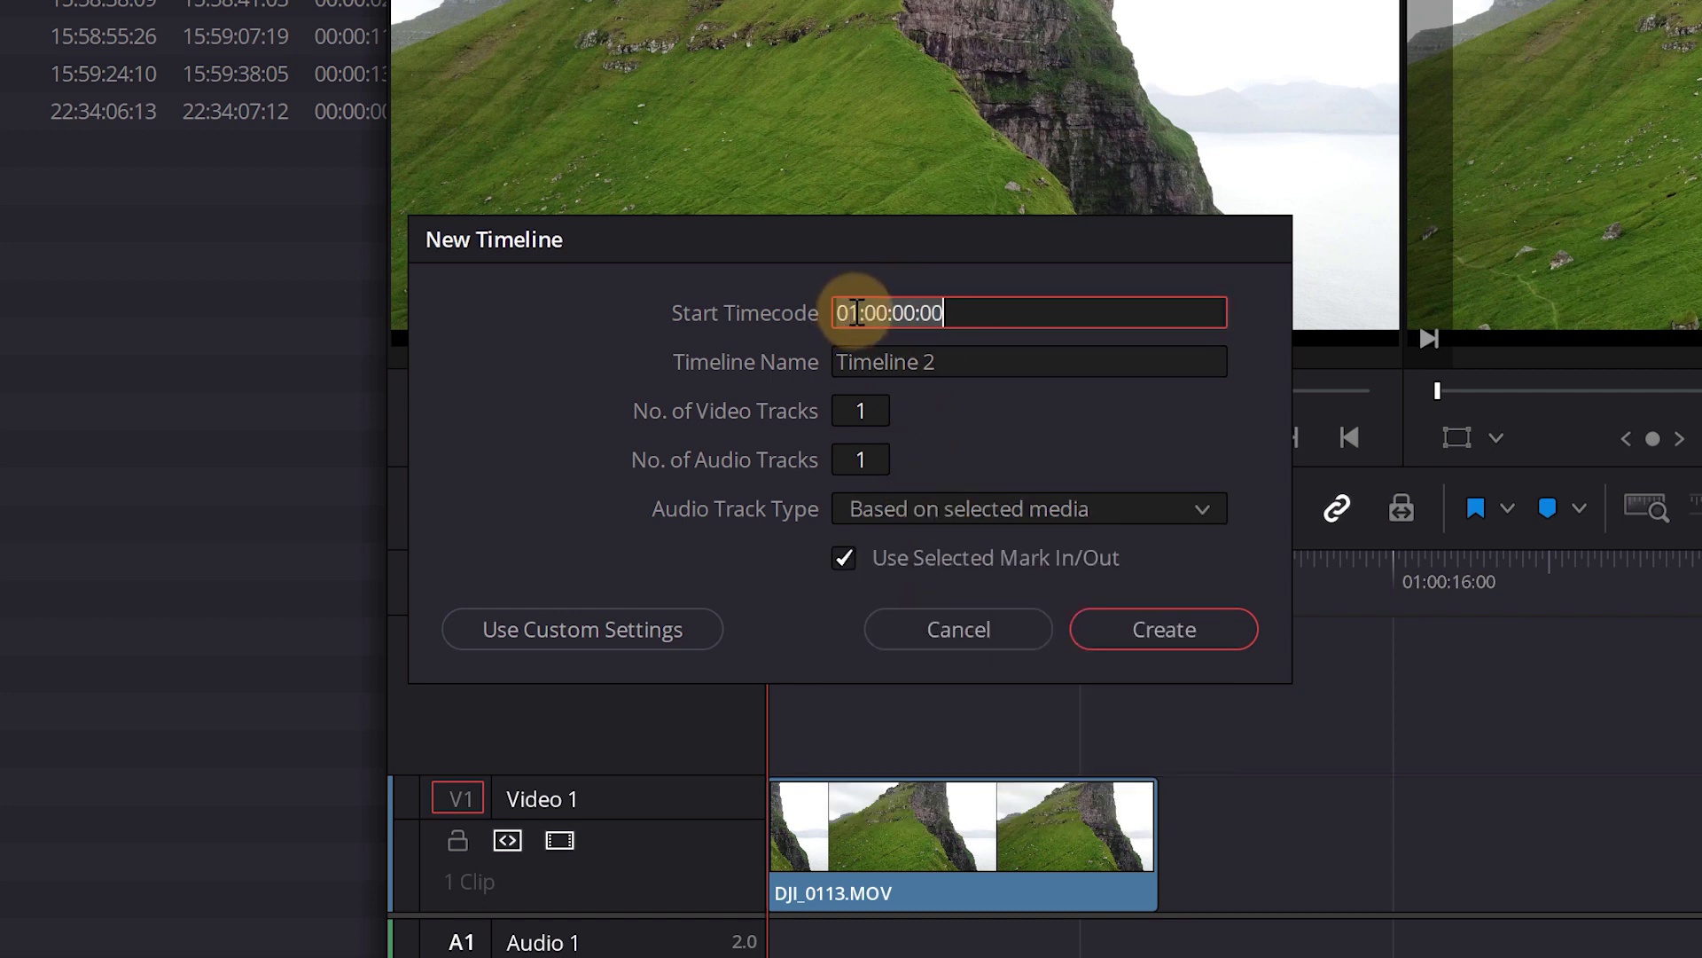
pyautogui.click(879, 313)
pyautogui.write('0')
pyautogui.click(968, 363)
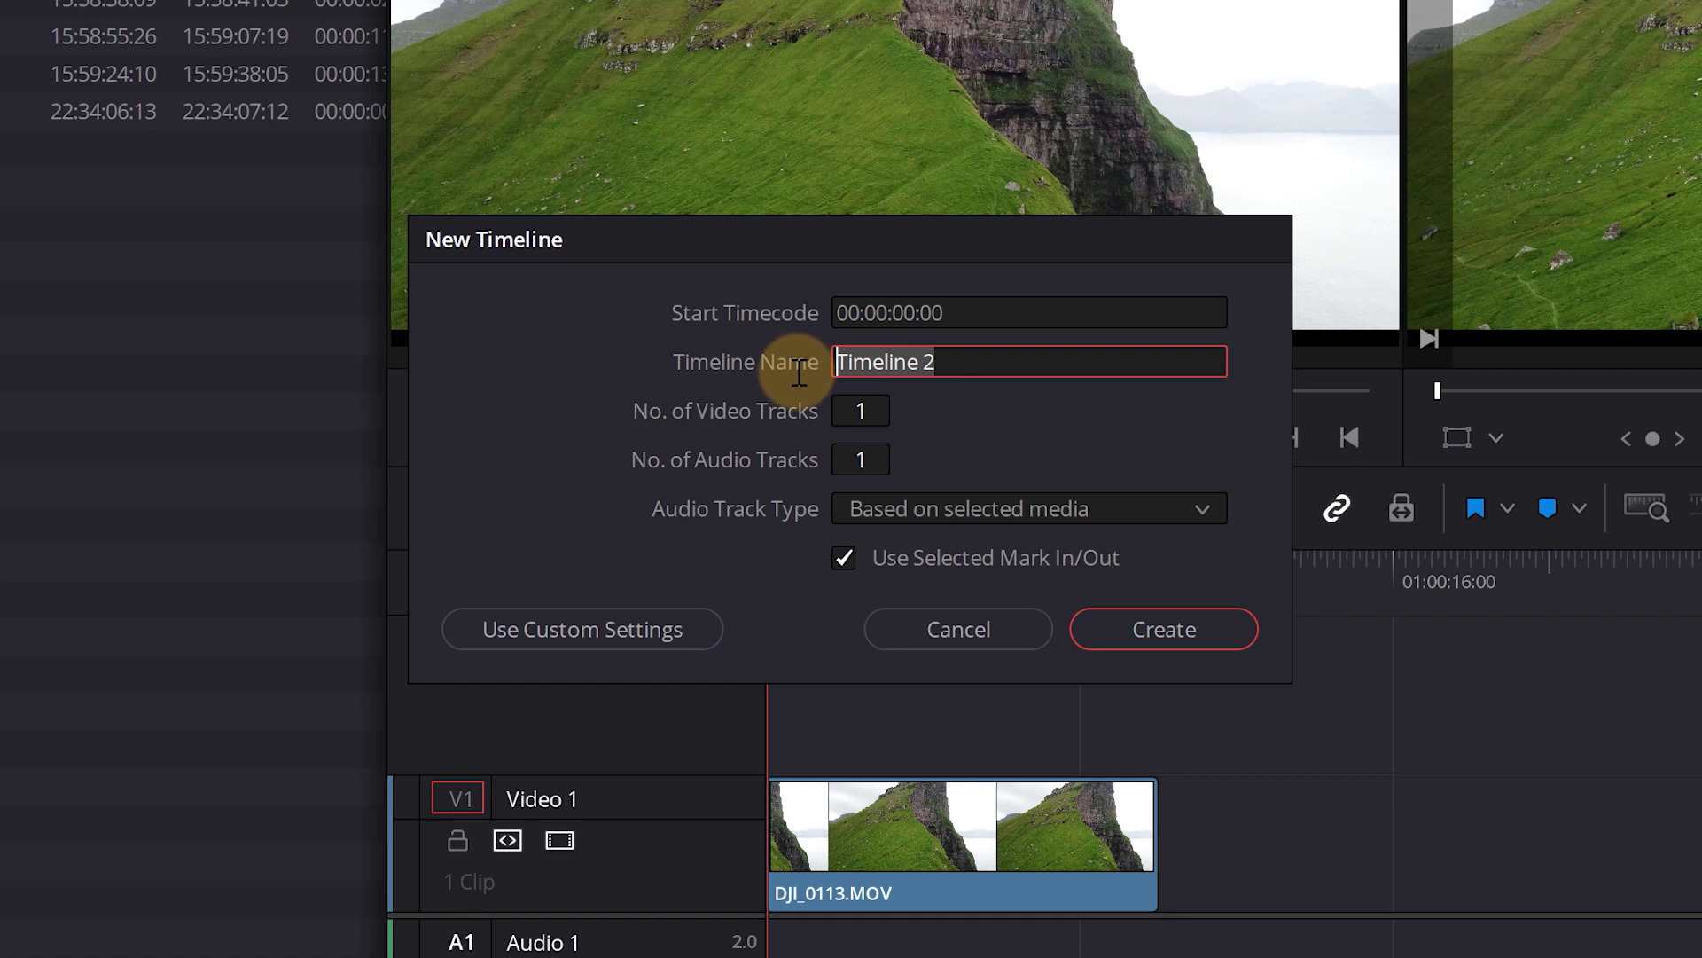
pyautogui.write('Gopro')
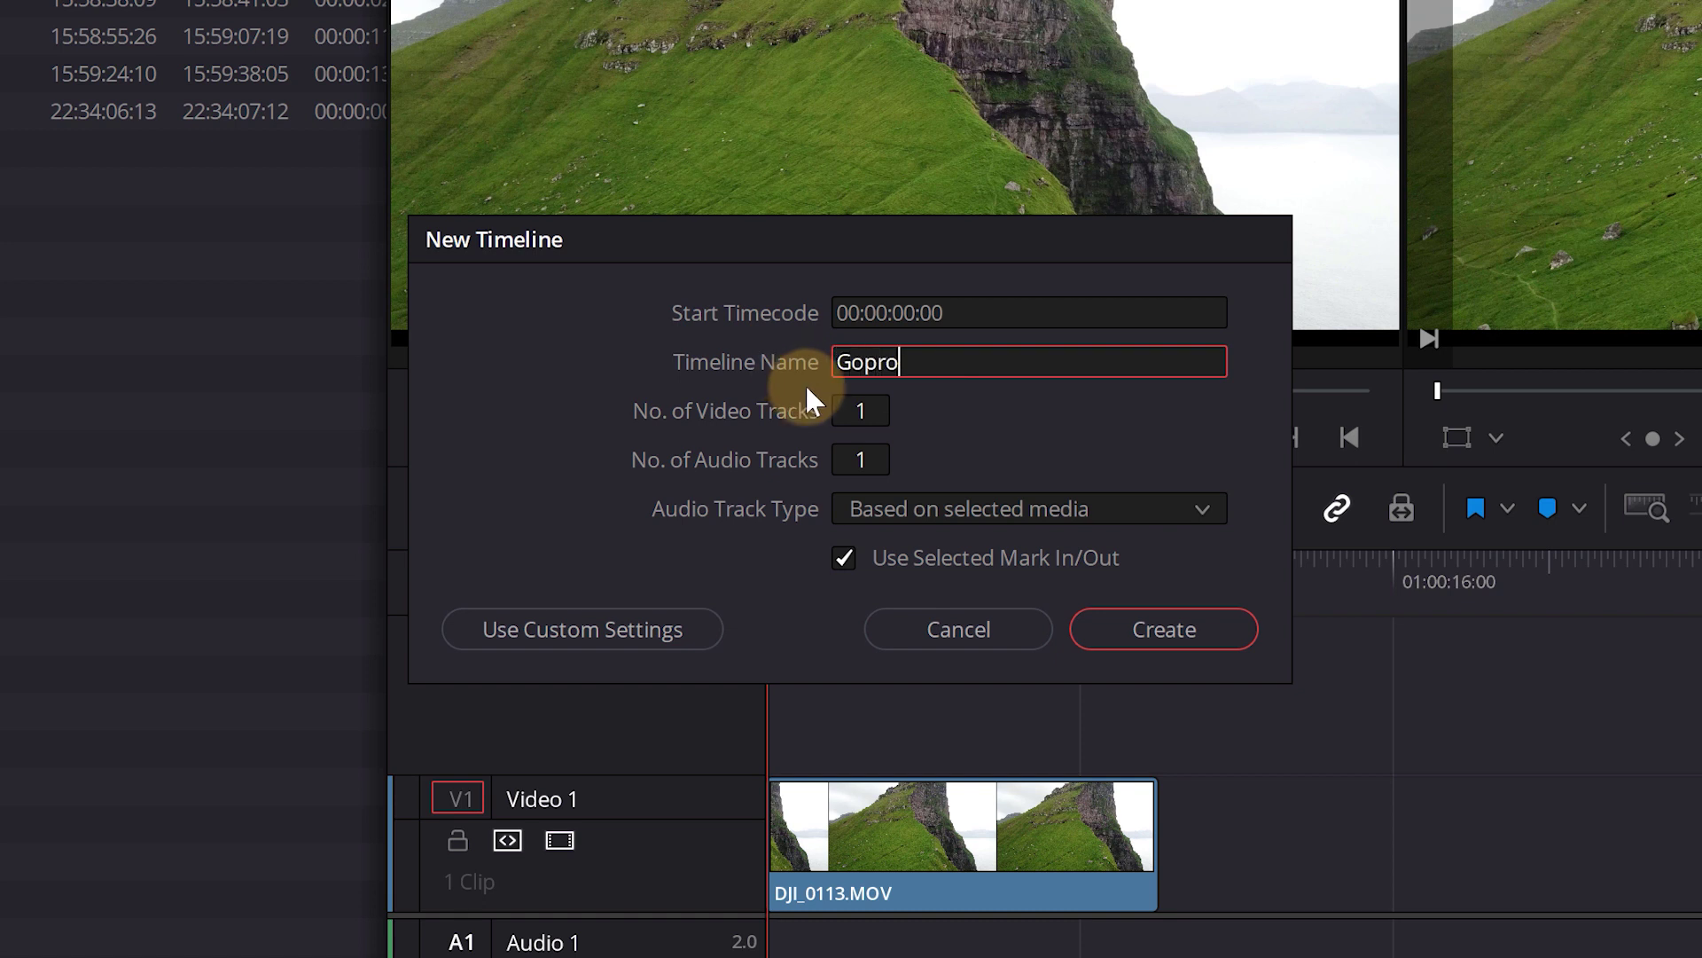
pyautogui.click(1120, 620)
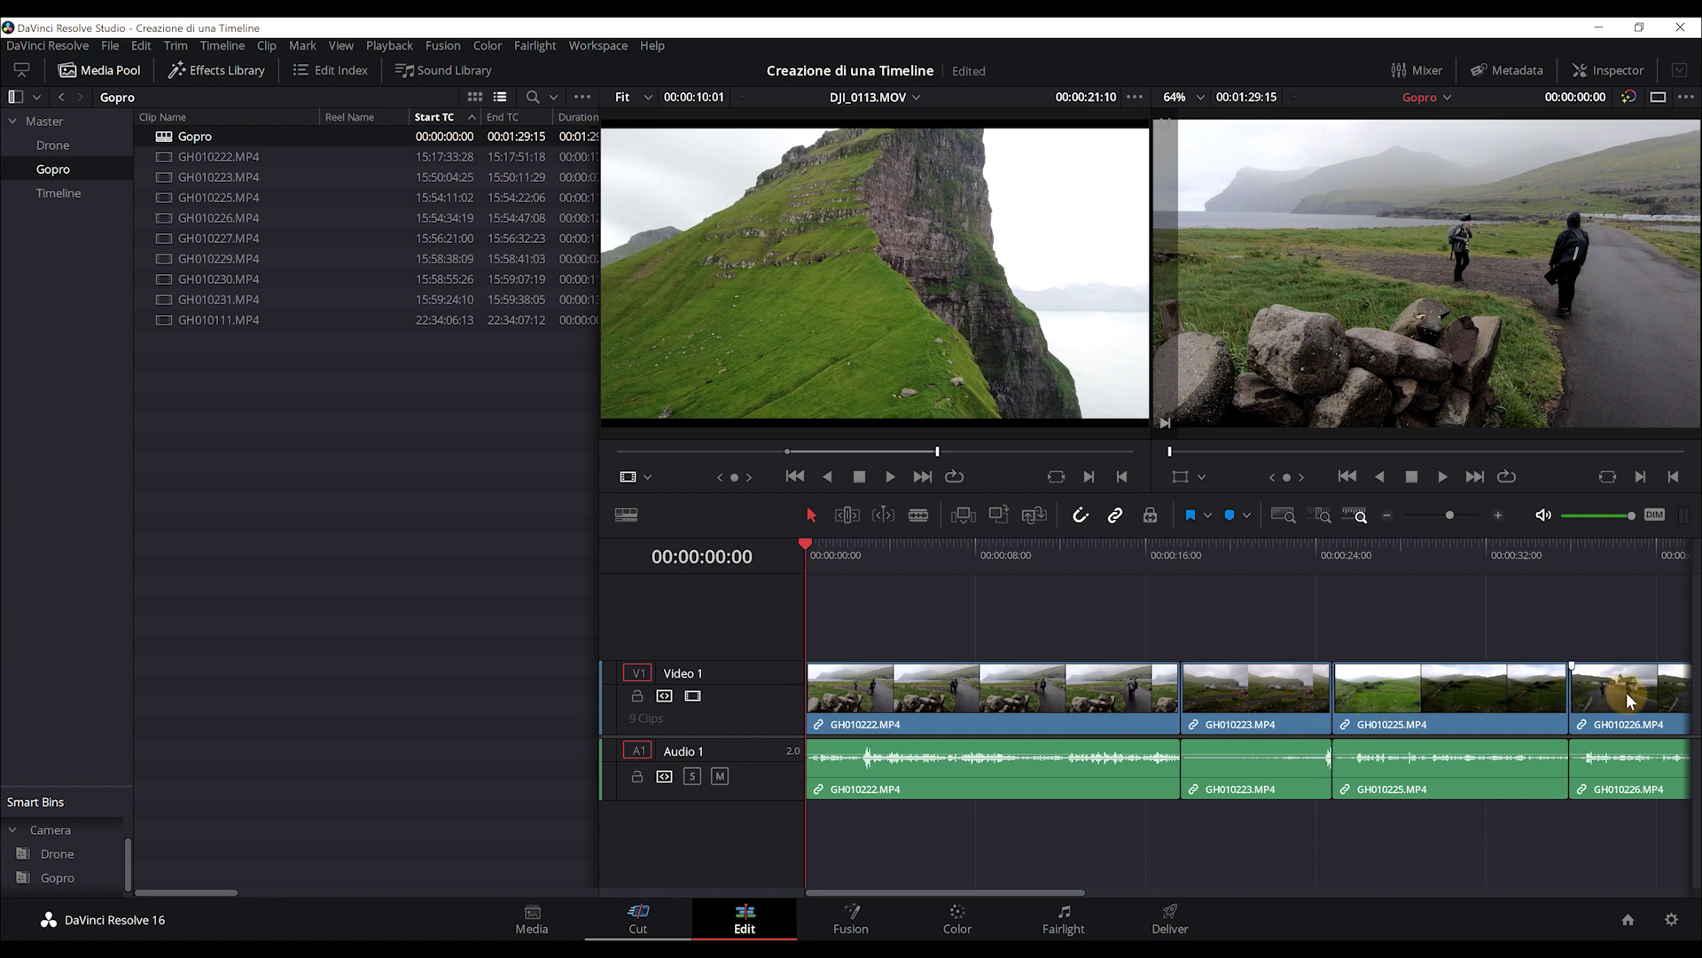
# Move the Gopro timeline into the Timeline bin and show the Drone smart bin as thumbnails
pyautogui.moveTo(168, 135); pyautogui.dragTo(46, 186)
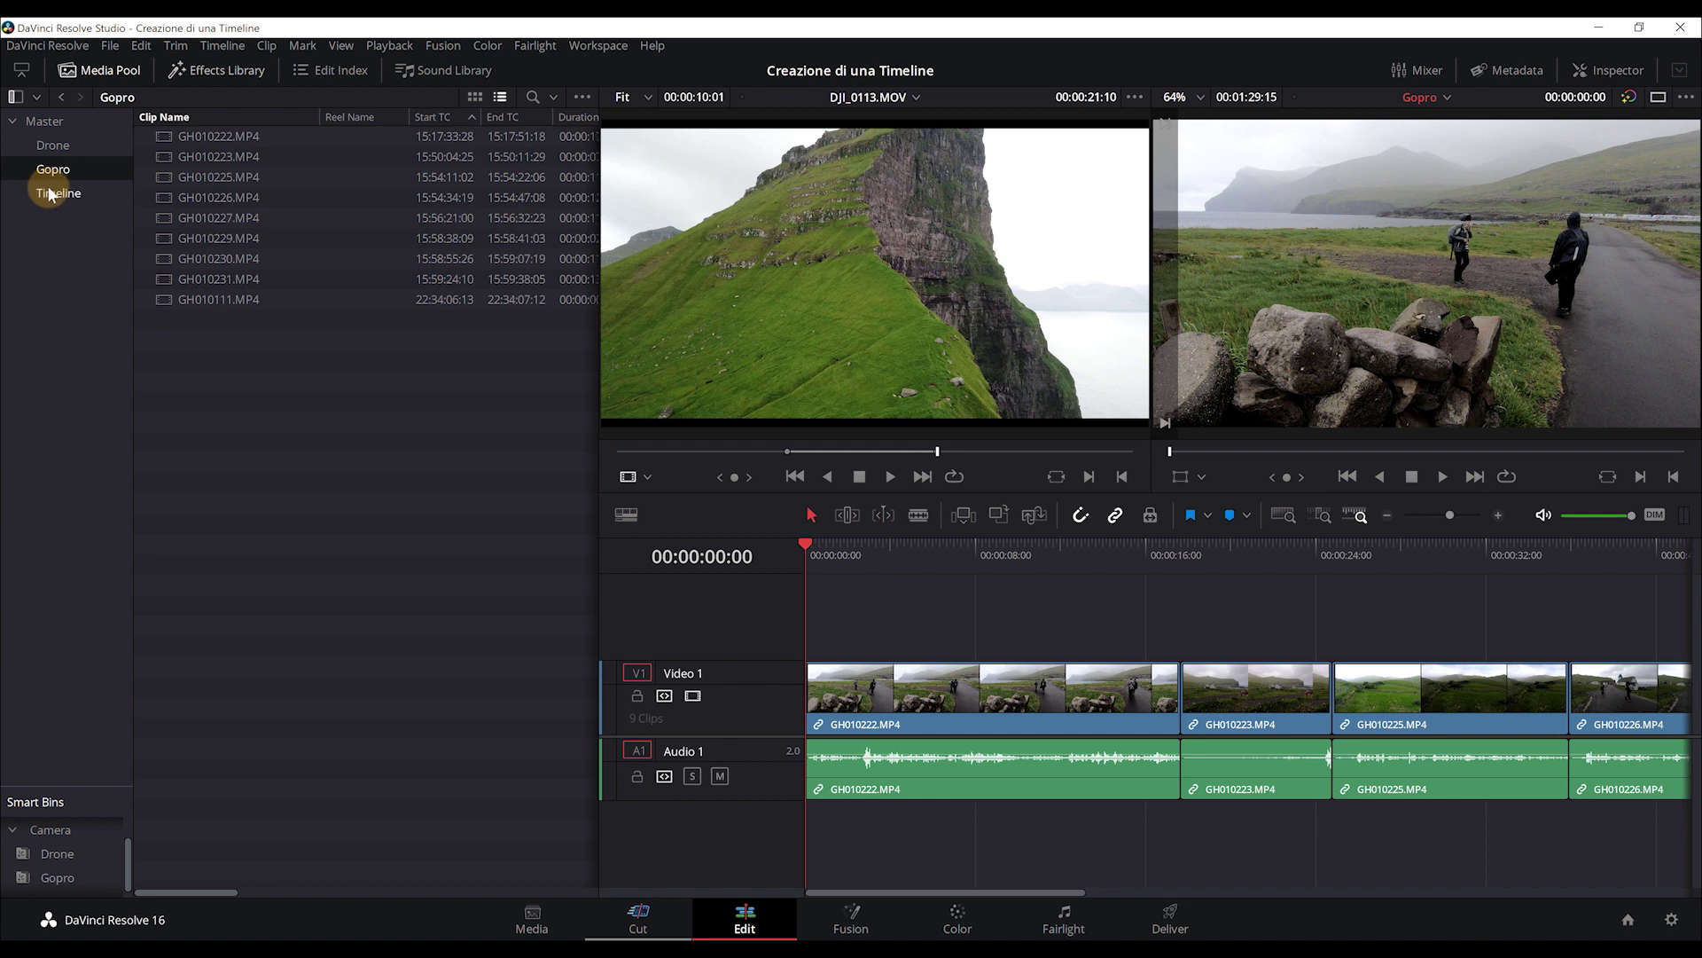
pyautogui.click(49, 189)
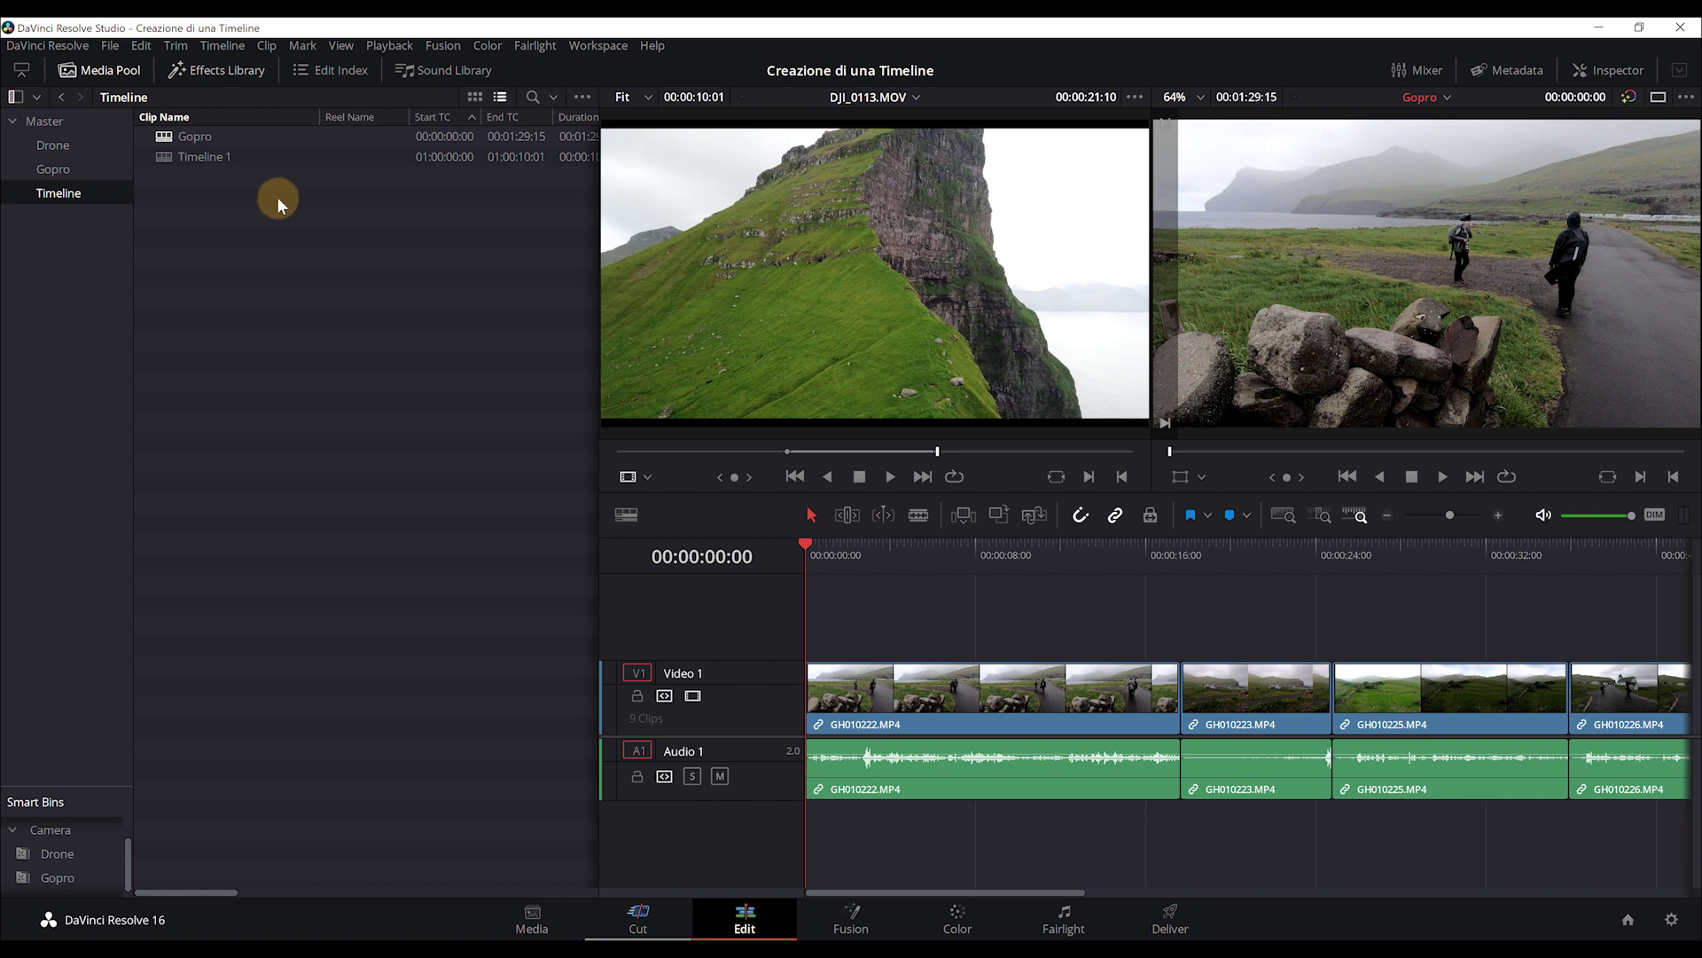
pyautogui.click(64, 853)
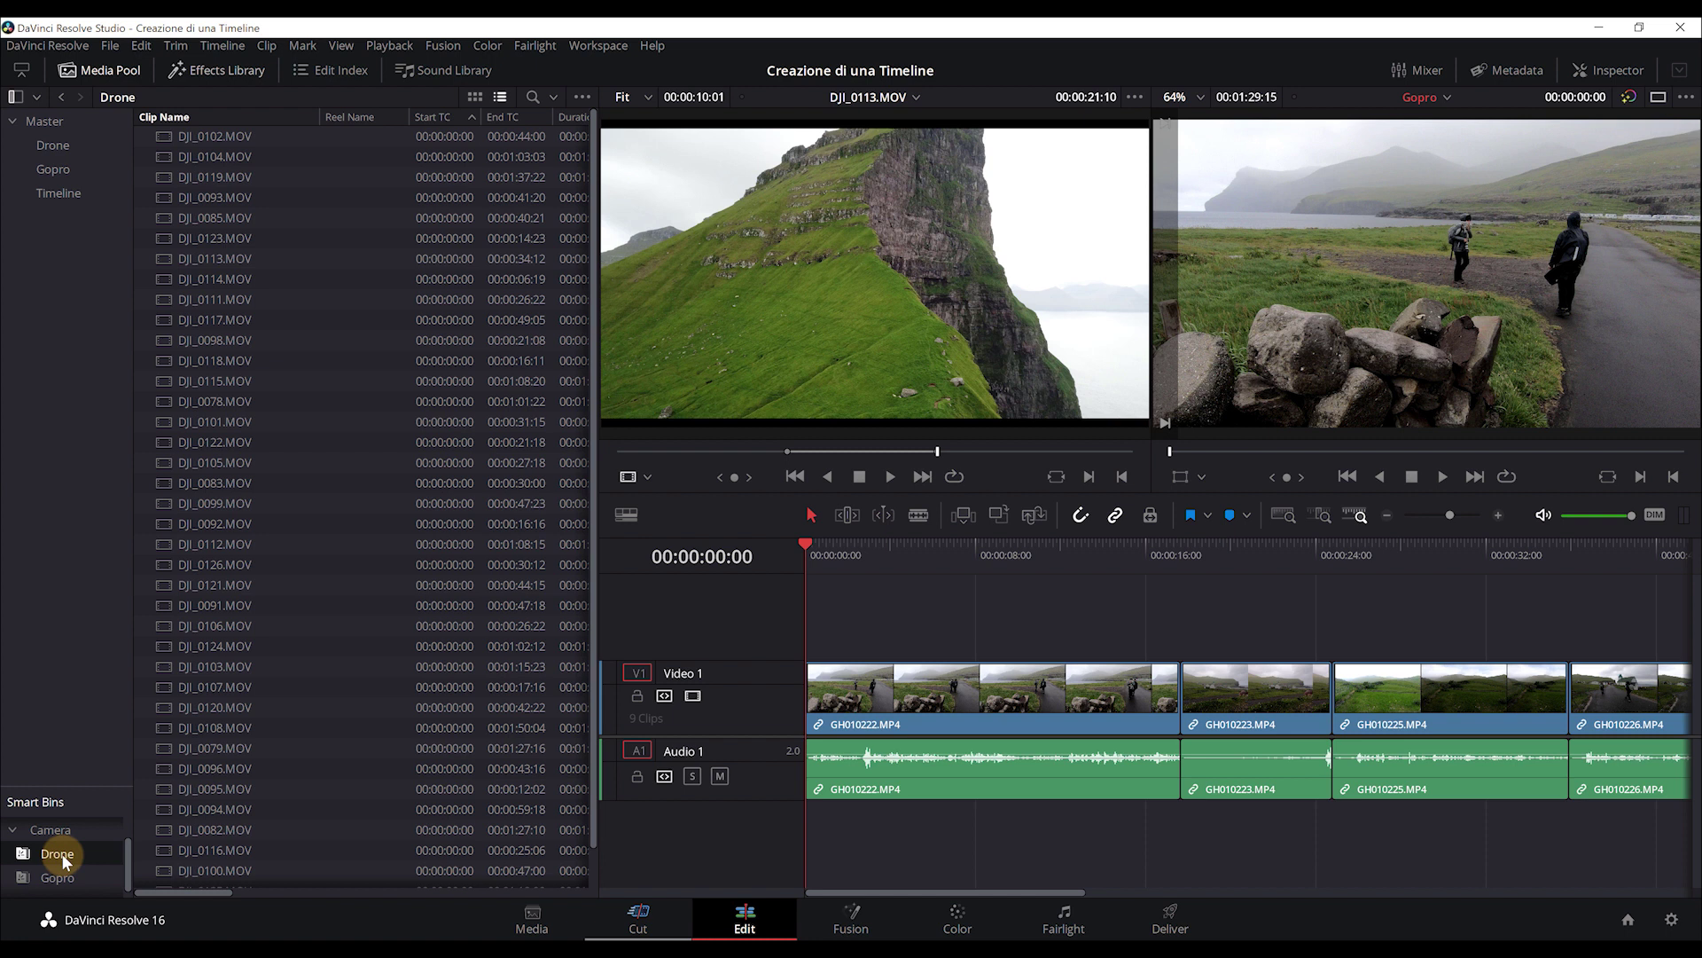
pyautogui.click(475, 97)
# Select drone clips DJI_0117, DJI_0118, DJI_0122, DJI_0083 and DJI_0124
pyautogui.click(312, 278)
pyautogui.keyDown('ctrl'); pyautogui.click(510, 282); pyautogui.keyUp('ctrl')
pyautogui.keyDown('ctrl'); pyautogui.click(514, 350); pyautogui.keyUp('ctrl')
pyautogui.keyDown('ctrl'); pyautogui.click(303, 431); pyautogui.keyUp('ctrl')
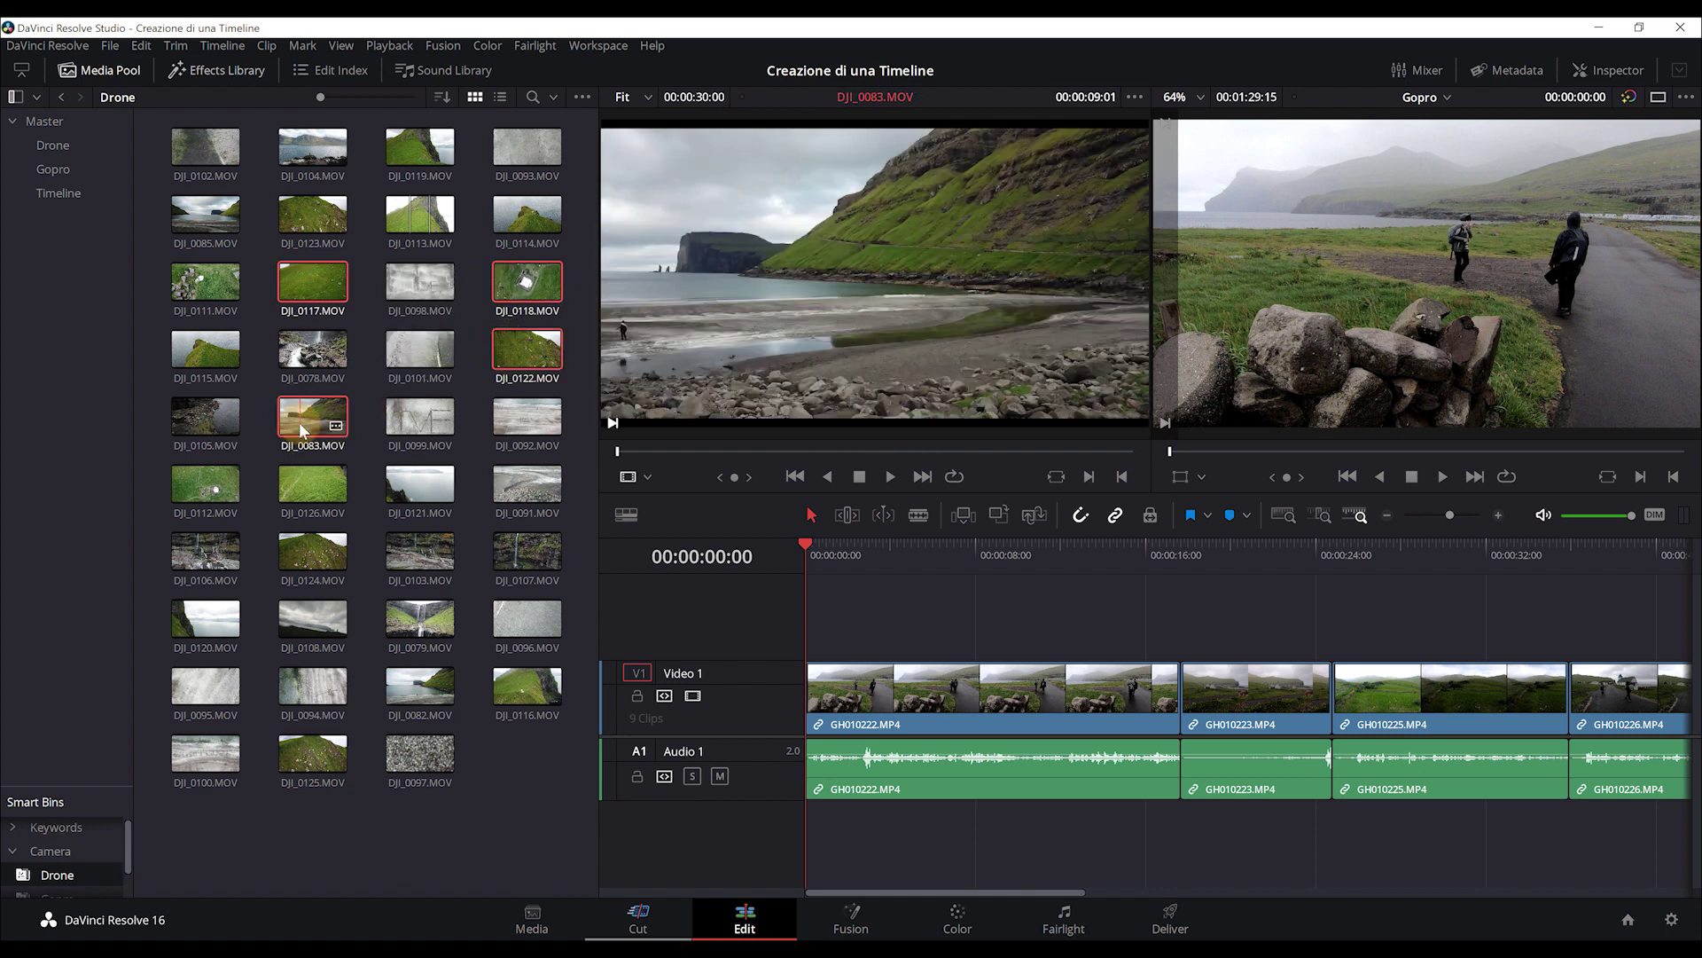
pyautogui.keyDown('ctrl'); pyautogui.click(298, 549); pyautogui.keyUp('ctrl')
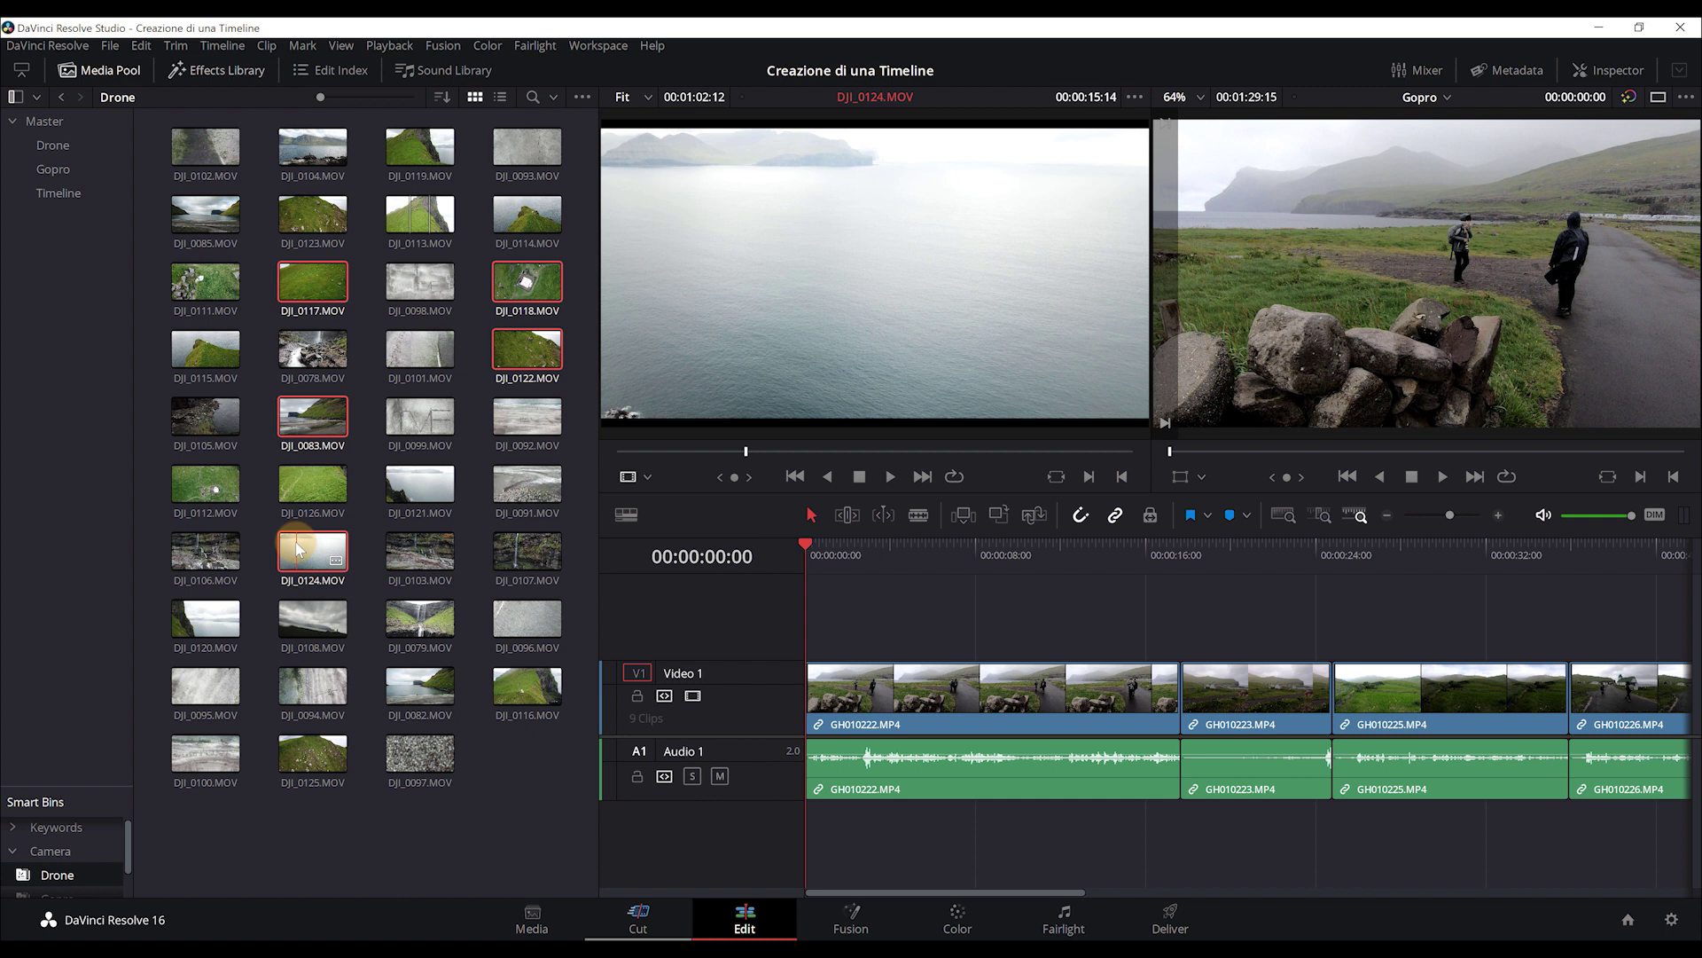
# Build a 'Drone' timeline from the five selected drone clips and move it into the Timeline bin
pyautogui.rightClick(298, 550)
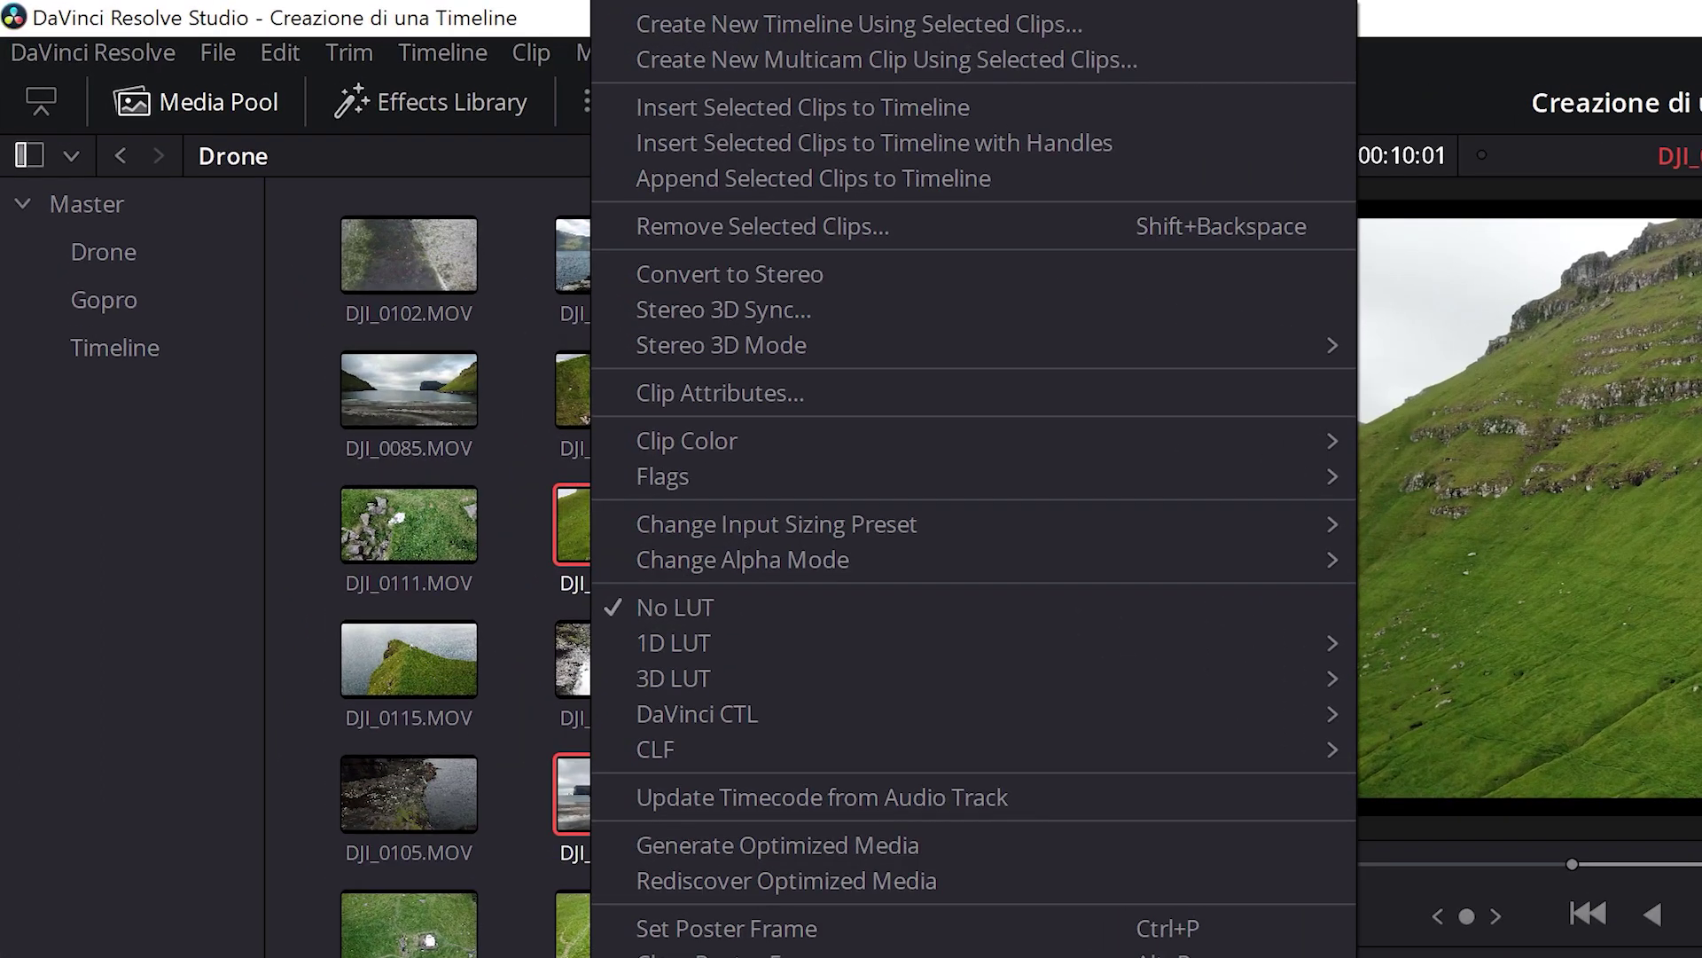
pyautogui.click(965, 27)
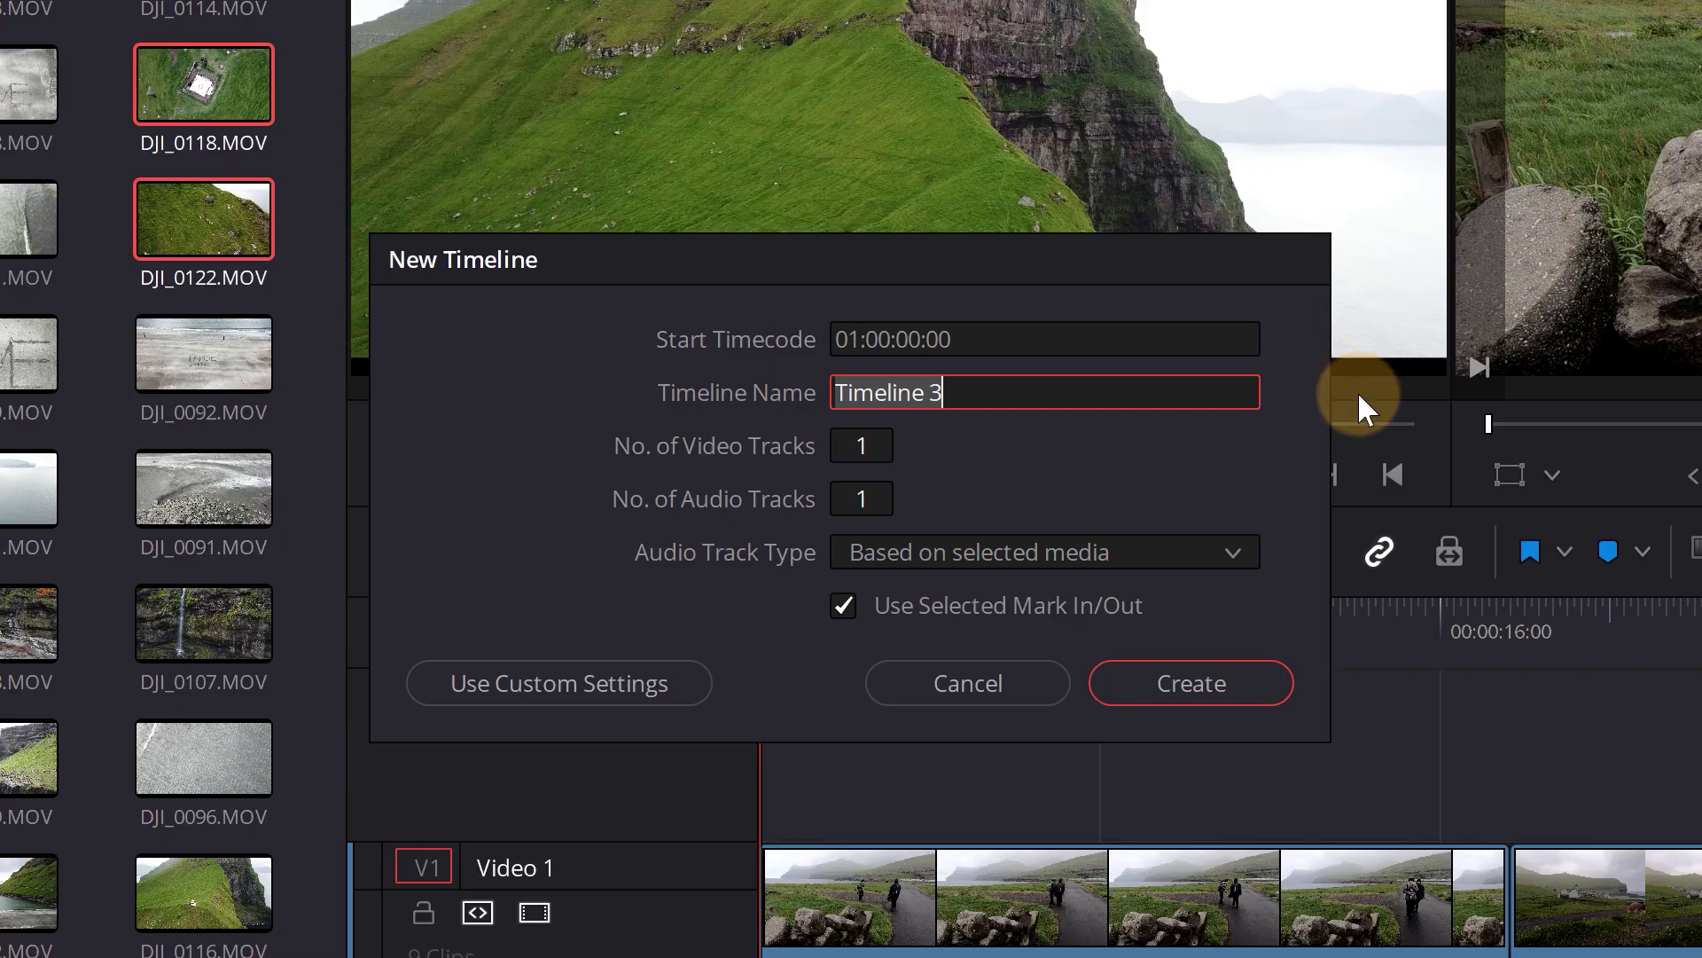
pyautogui.write('Dro')
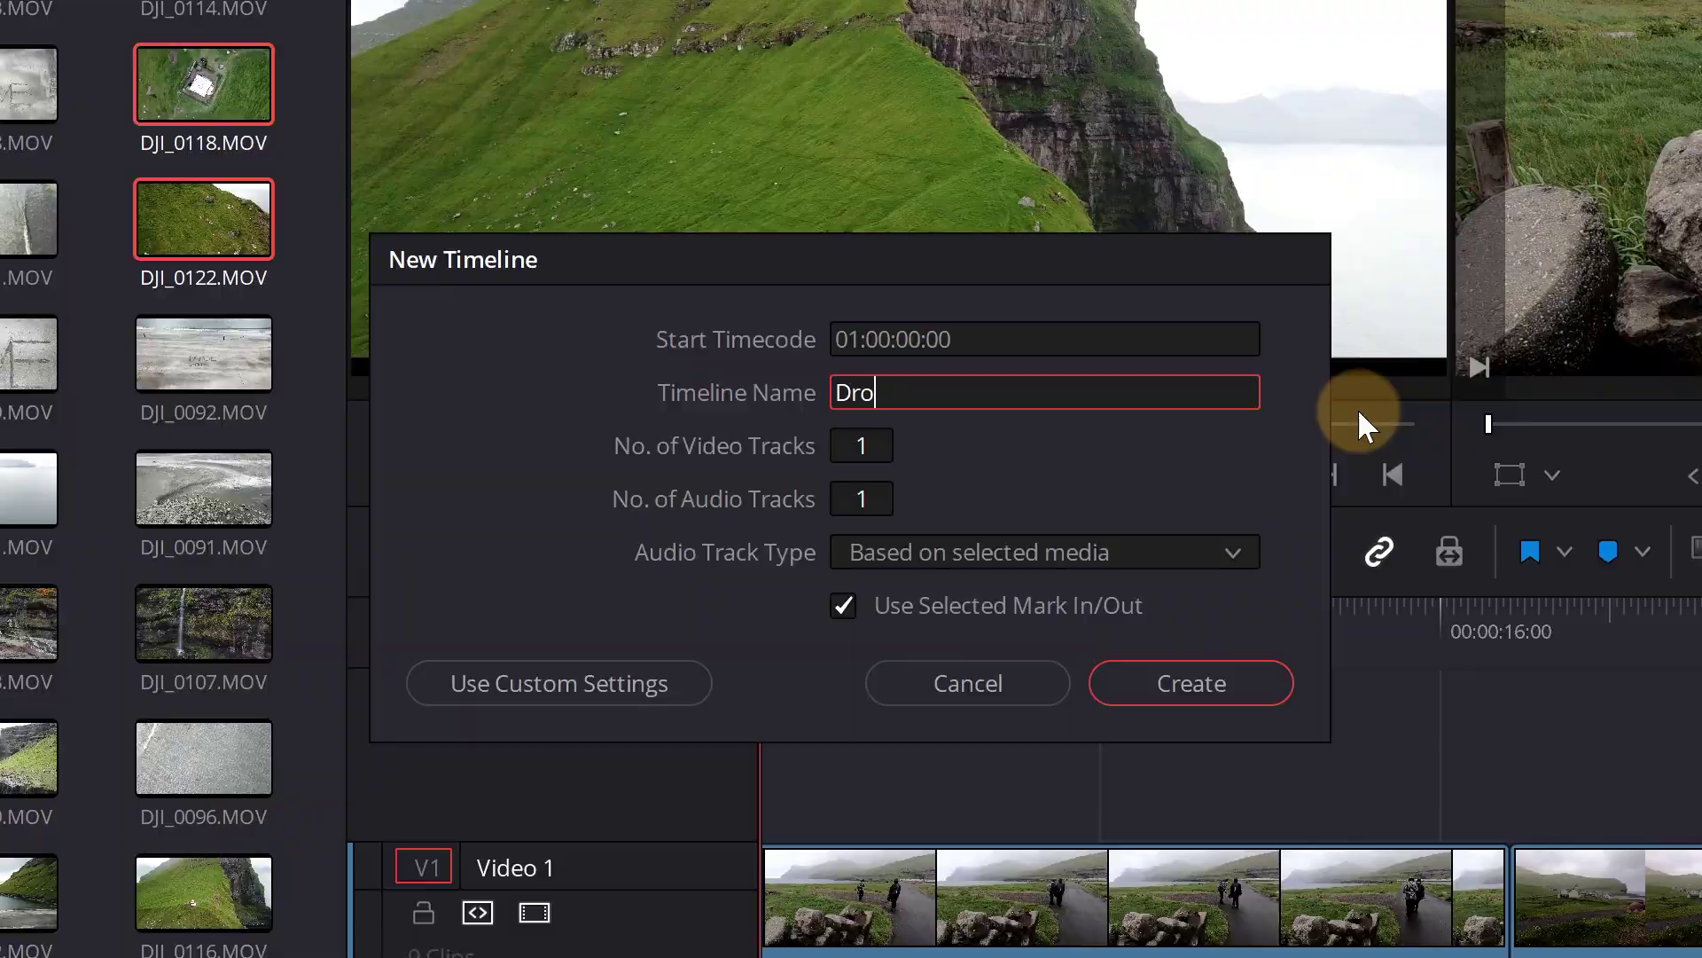
pyautogui.write('ne')
pyautogui.press('Return')
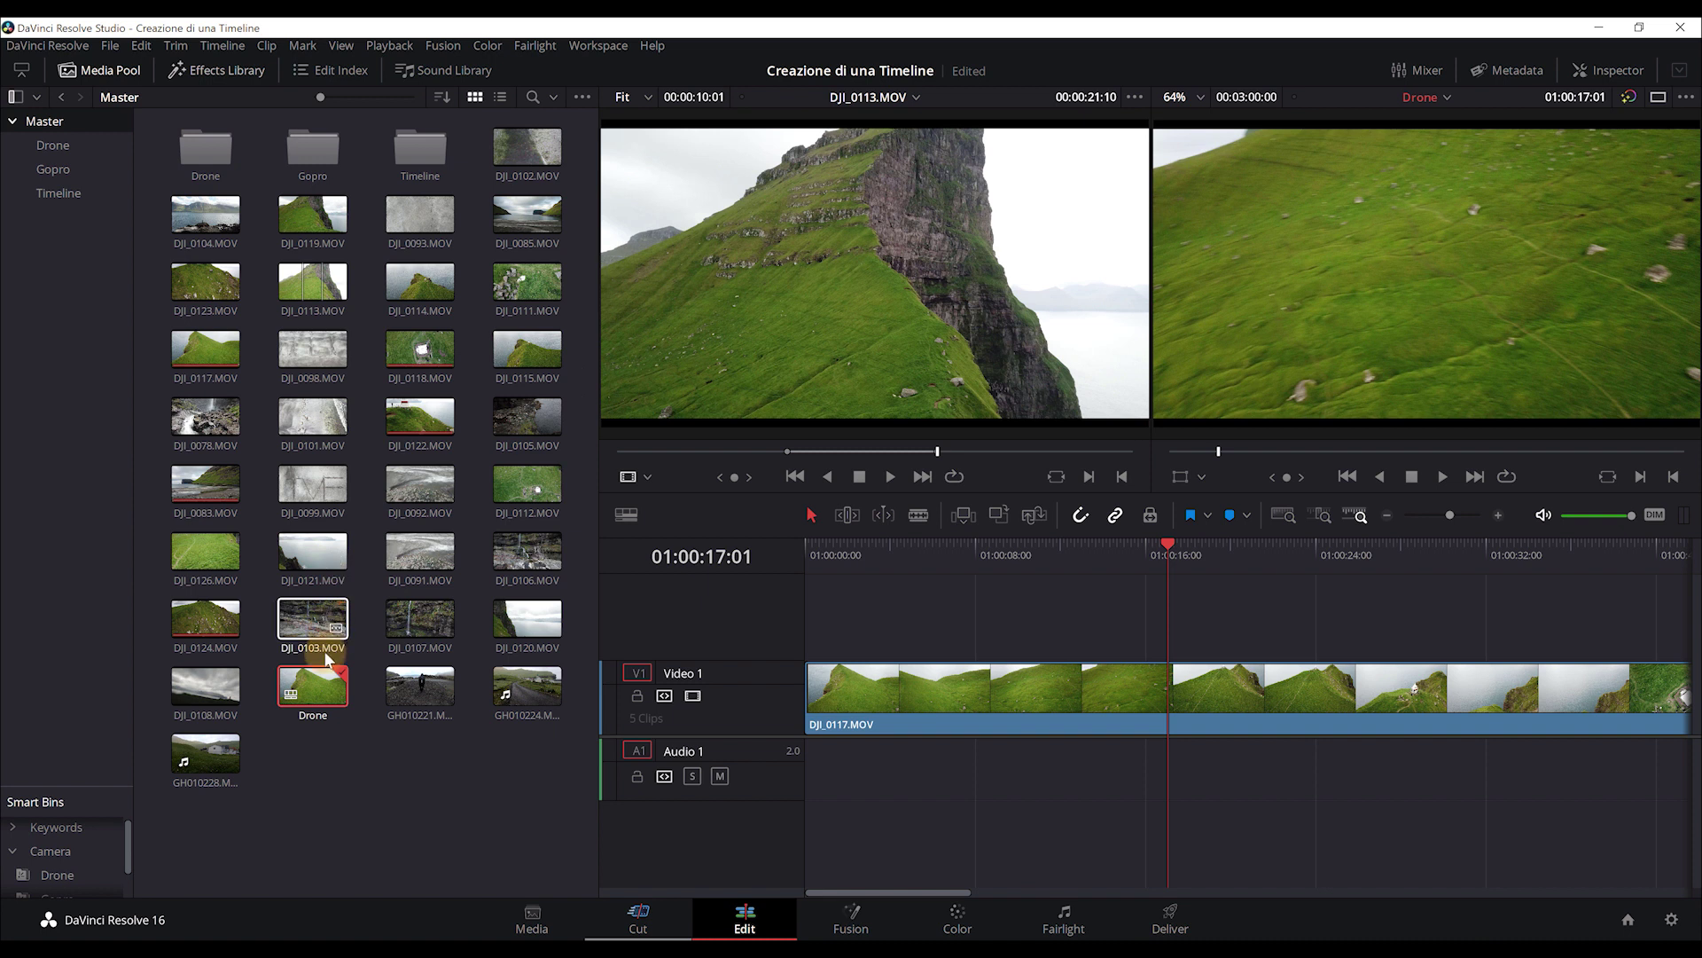
pyautogui.moveTo(311, 678); pyautogui.dragTo(75, 193)
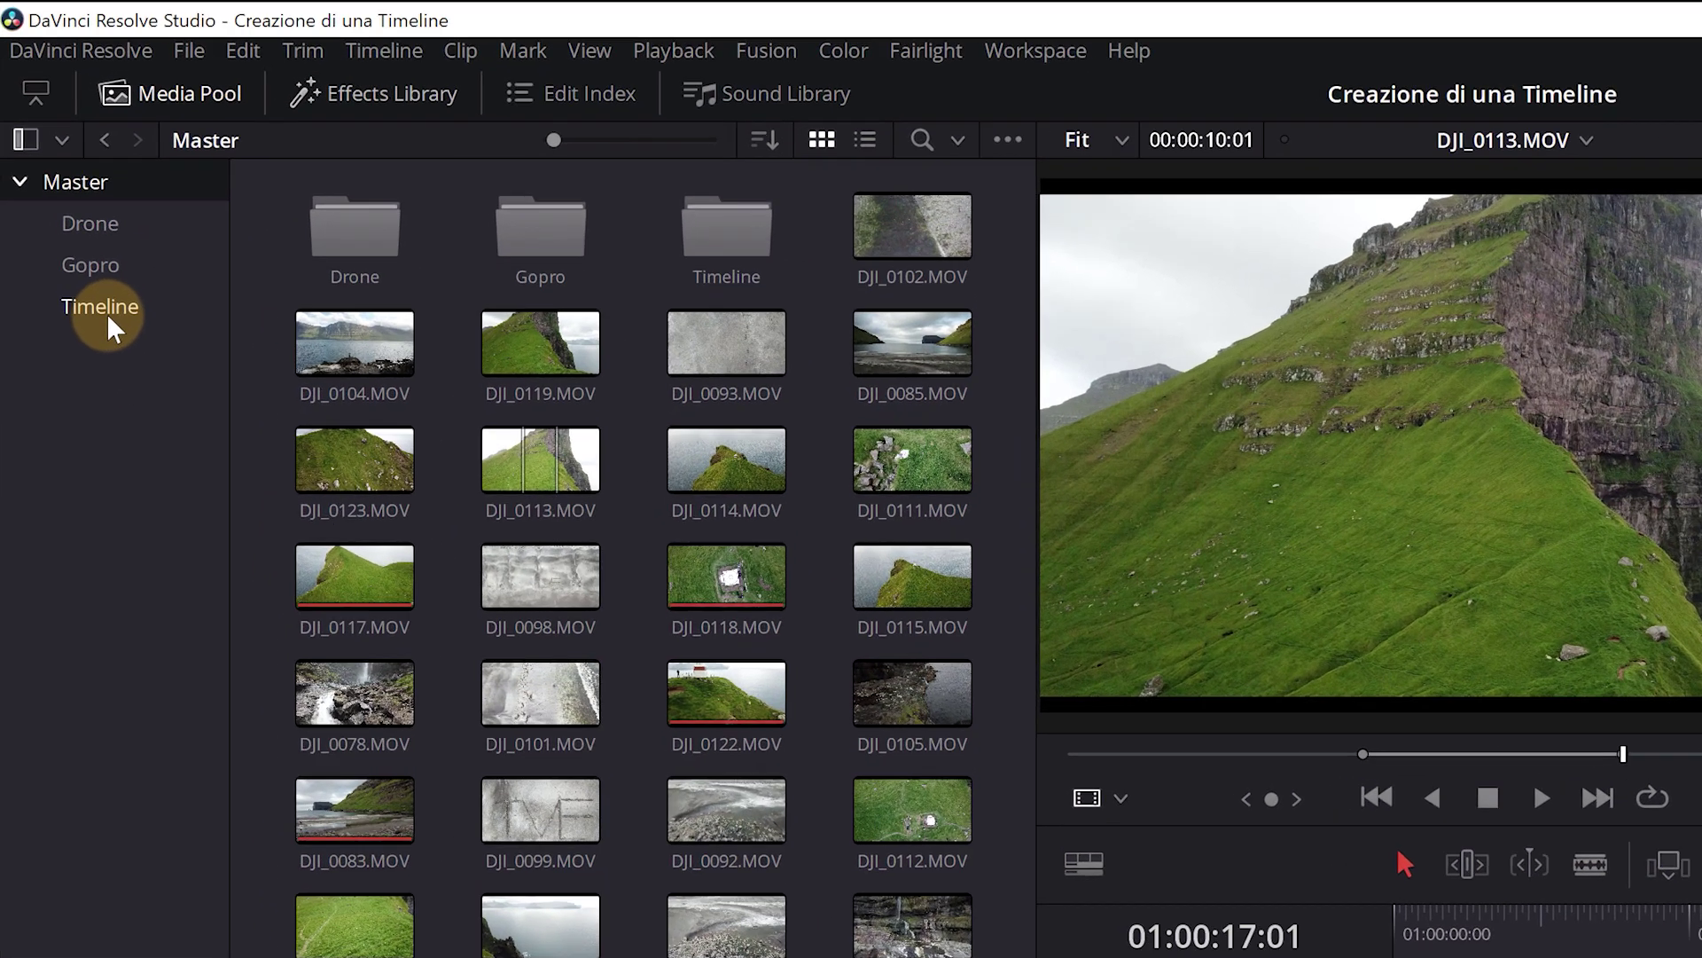
# Duplicate Timeline 1 as 'Timeline 1 copy' in the Timeline bin and show the bin as a list
pyautogui.click(108, 317)
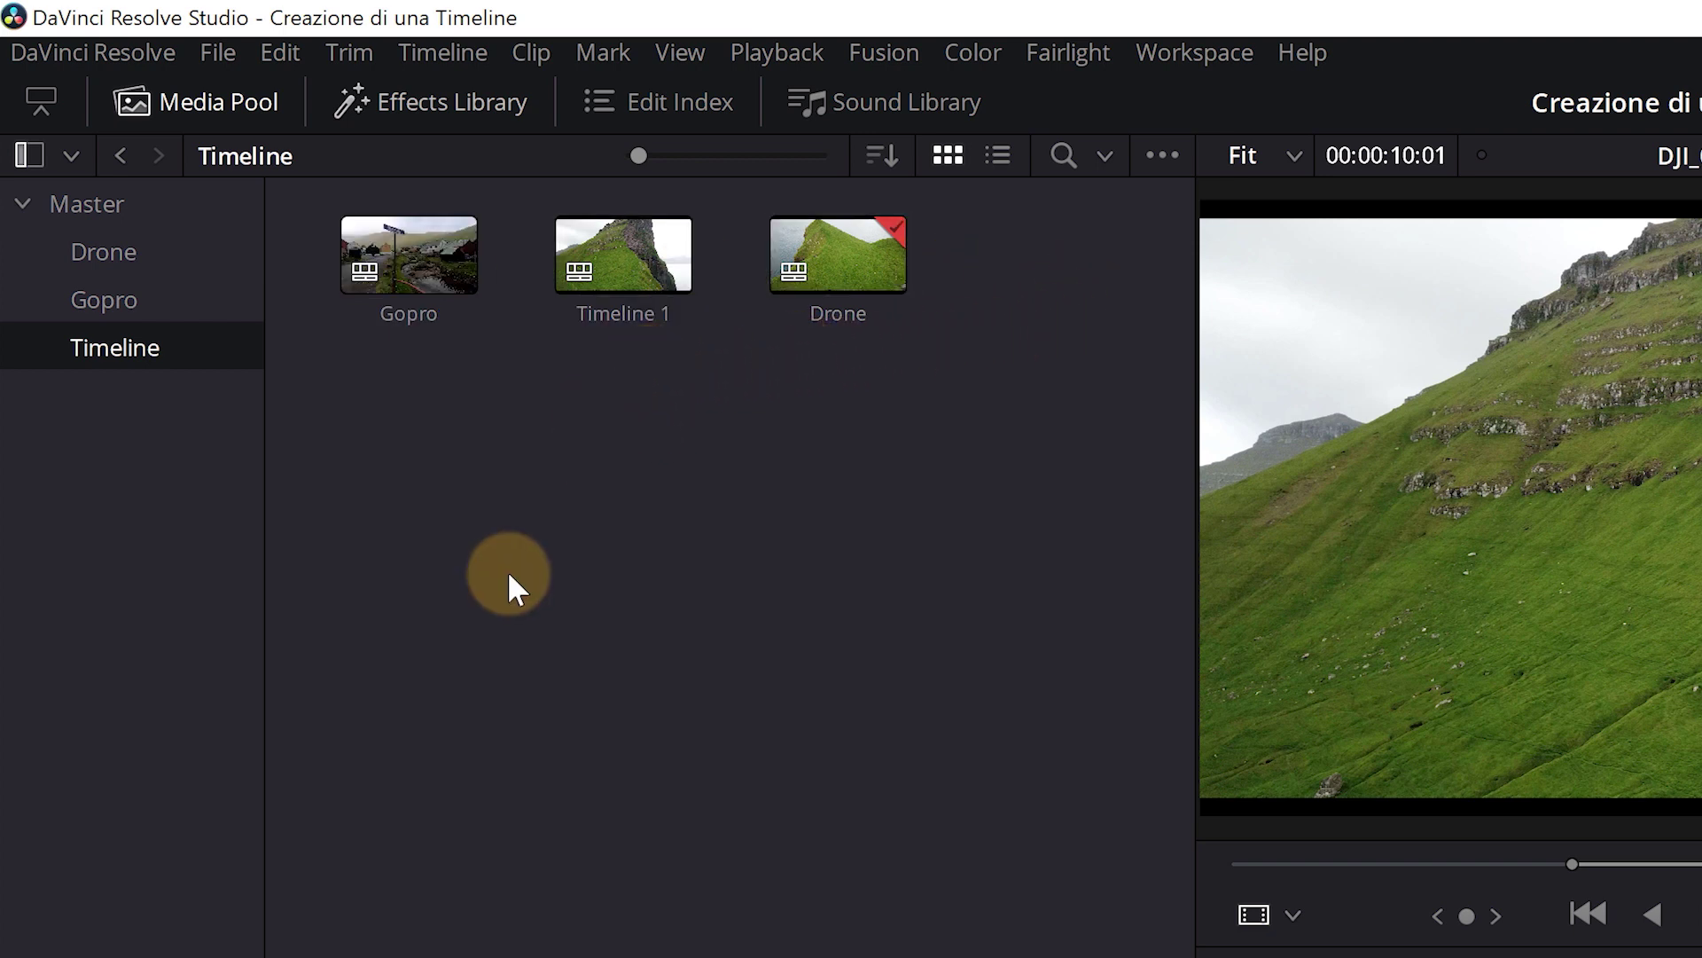
pyautogui.click(626, 262)
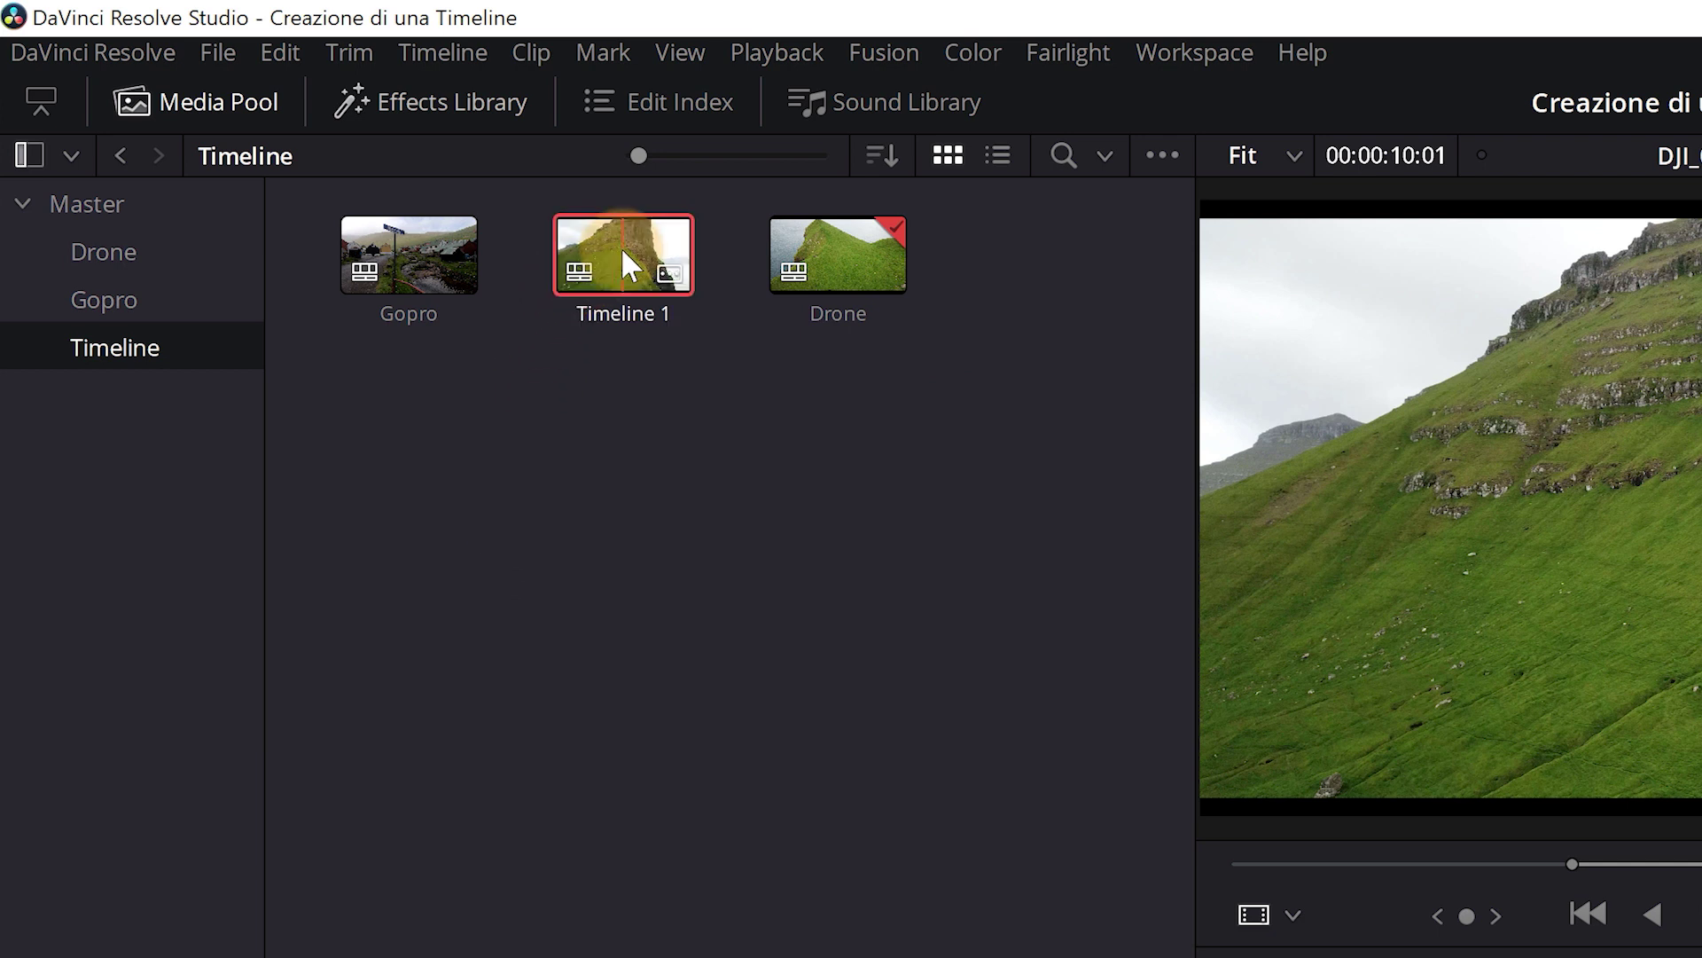
pyautogui.rightClick(627, 264)
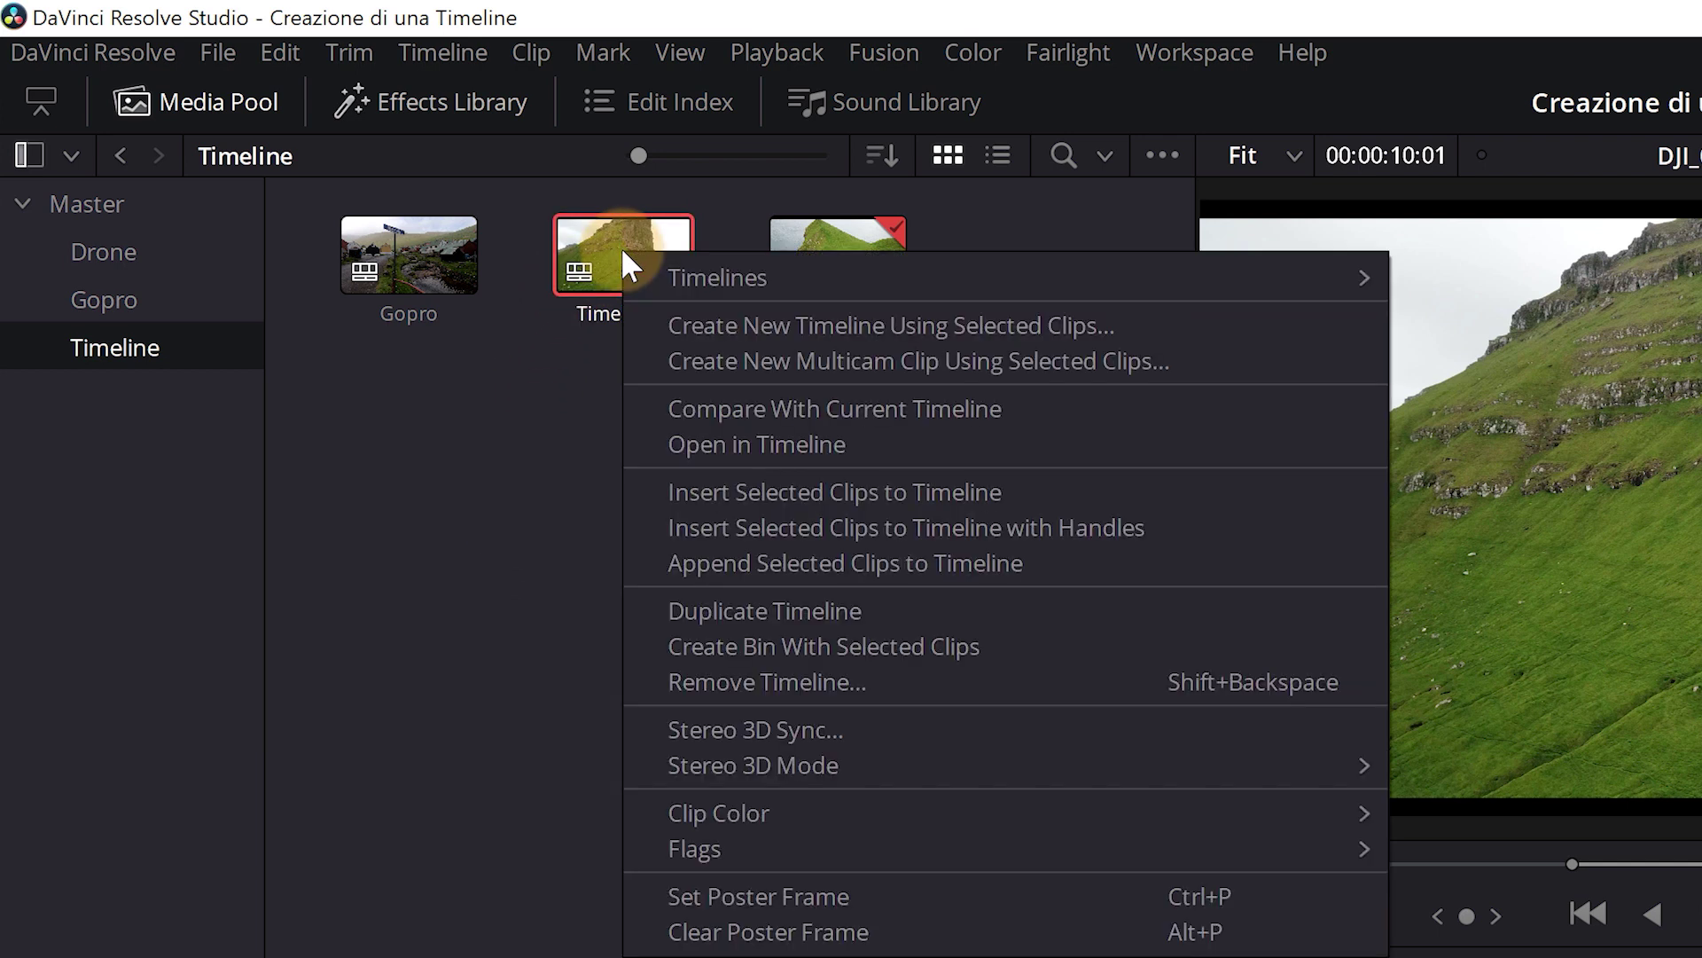
pyautogui.click(794, 612)
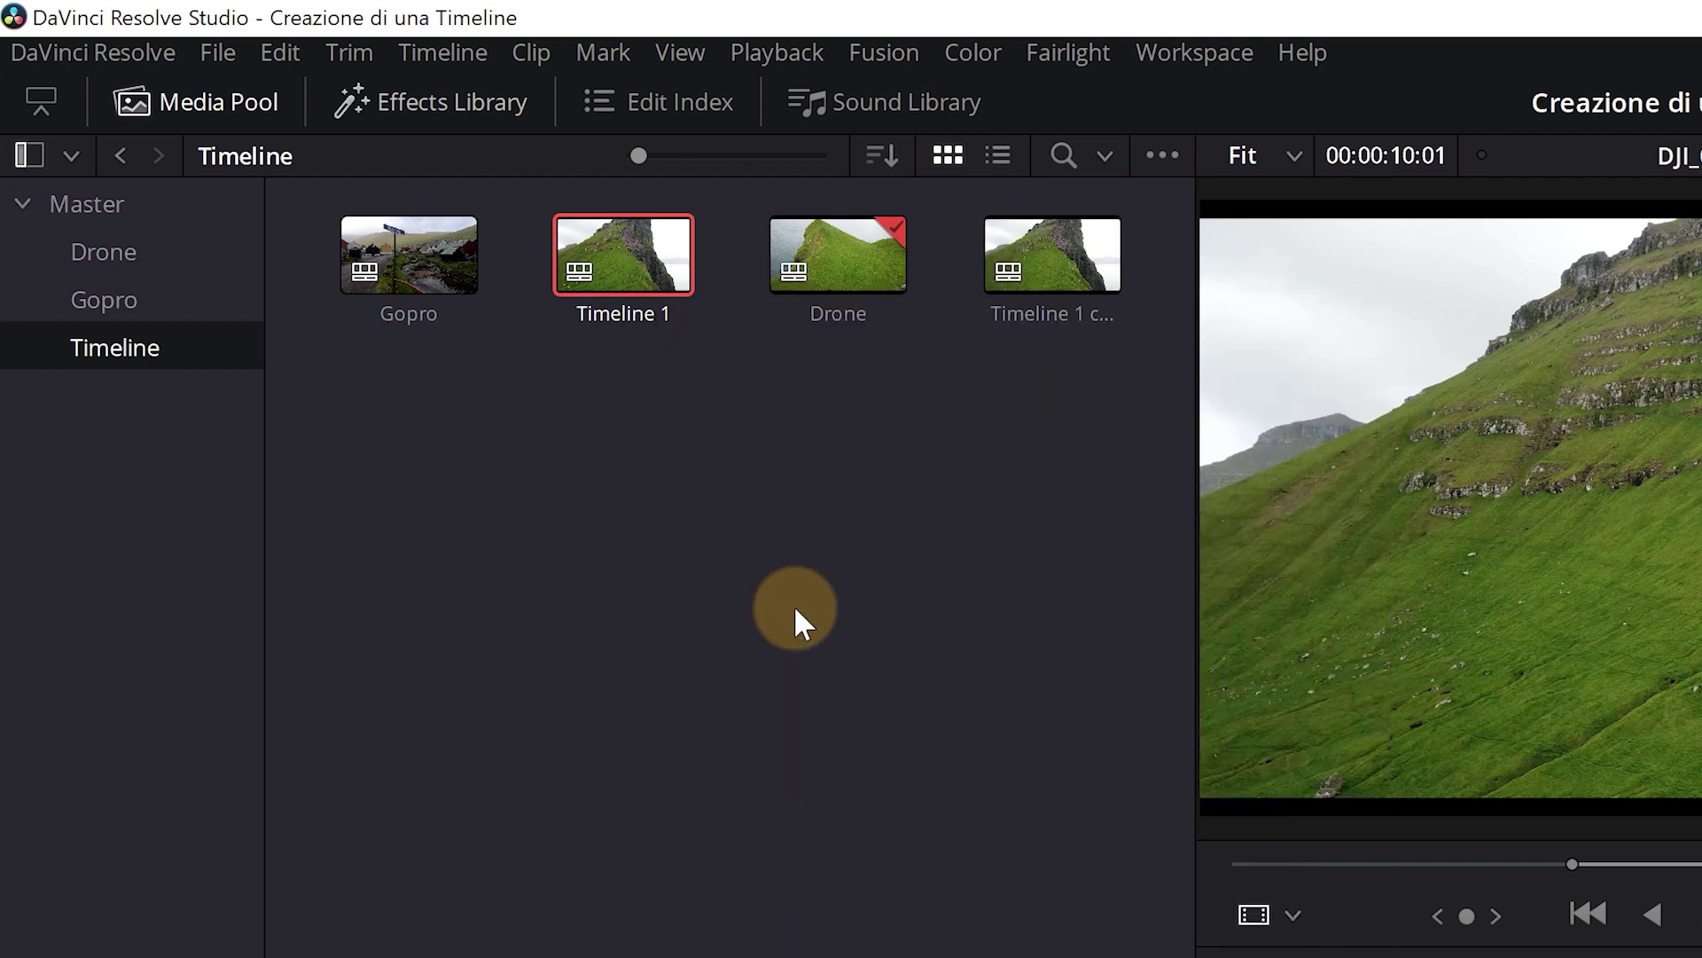
pyautogui.click(998, 155)
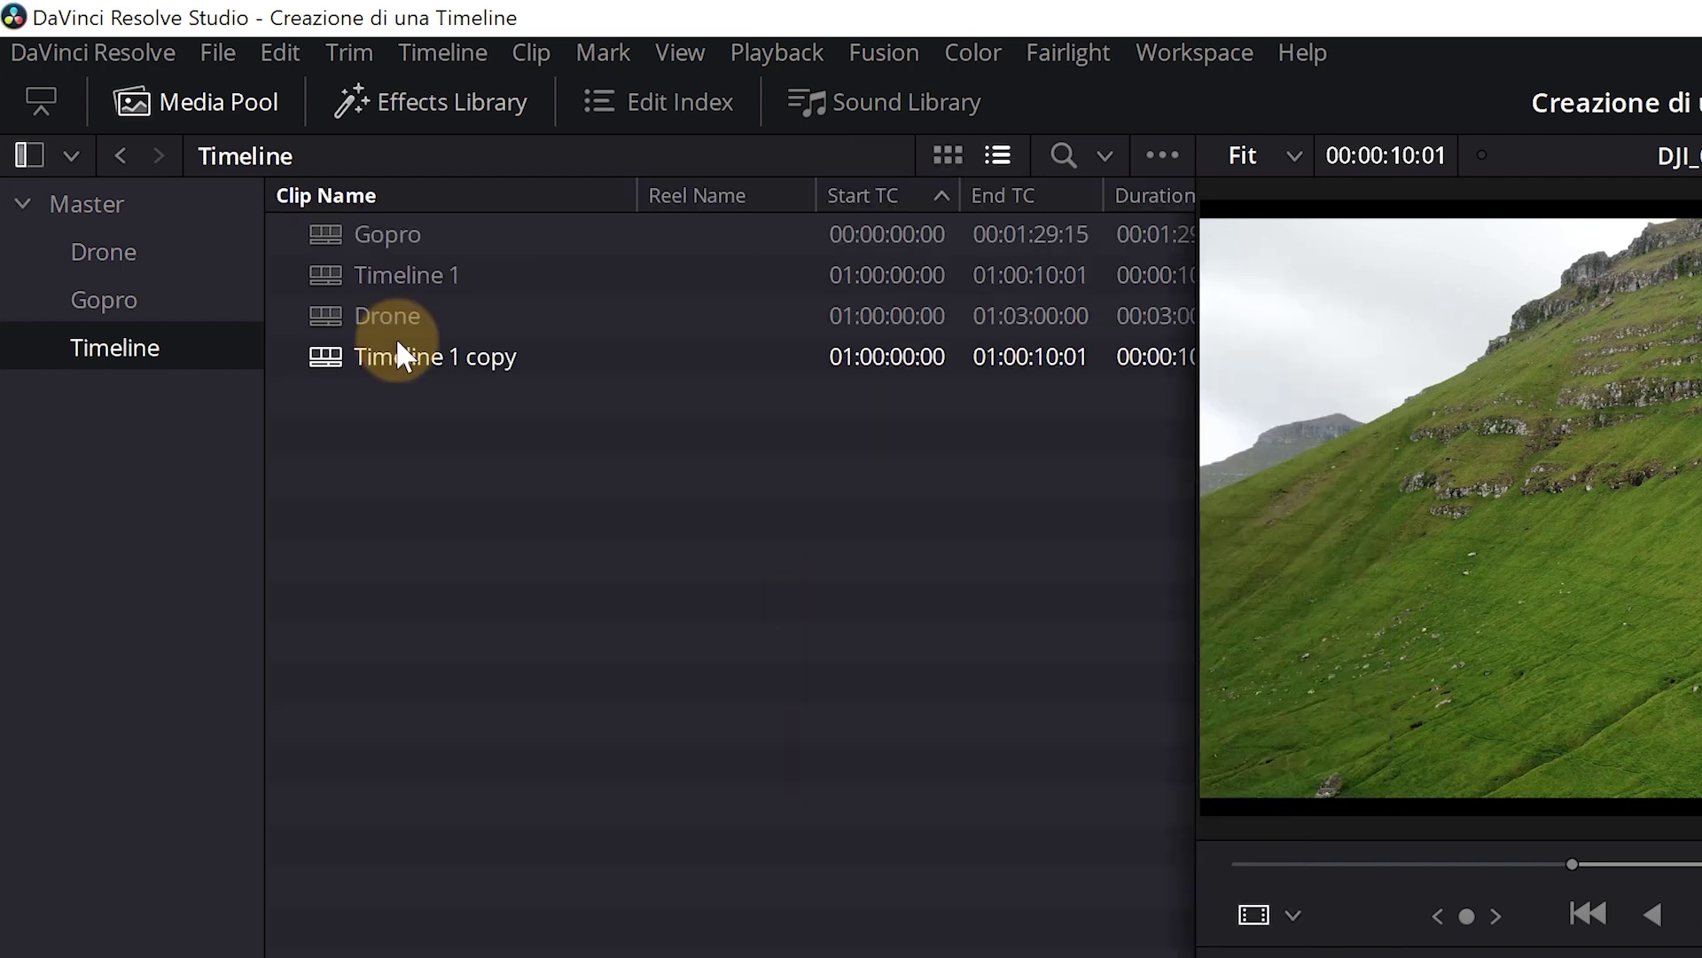